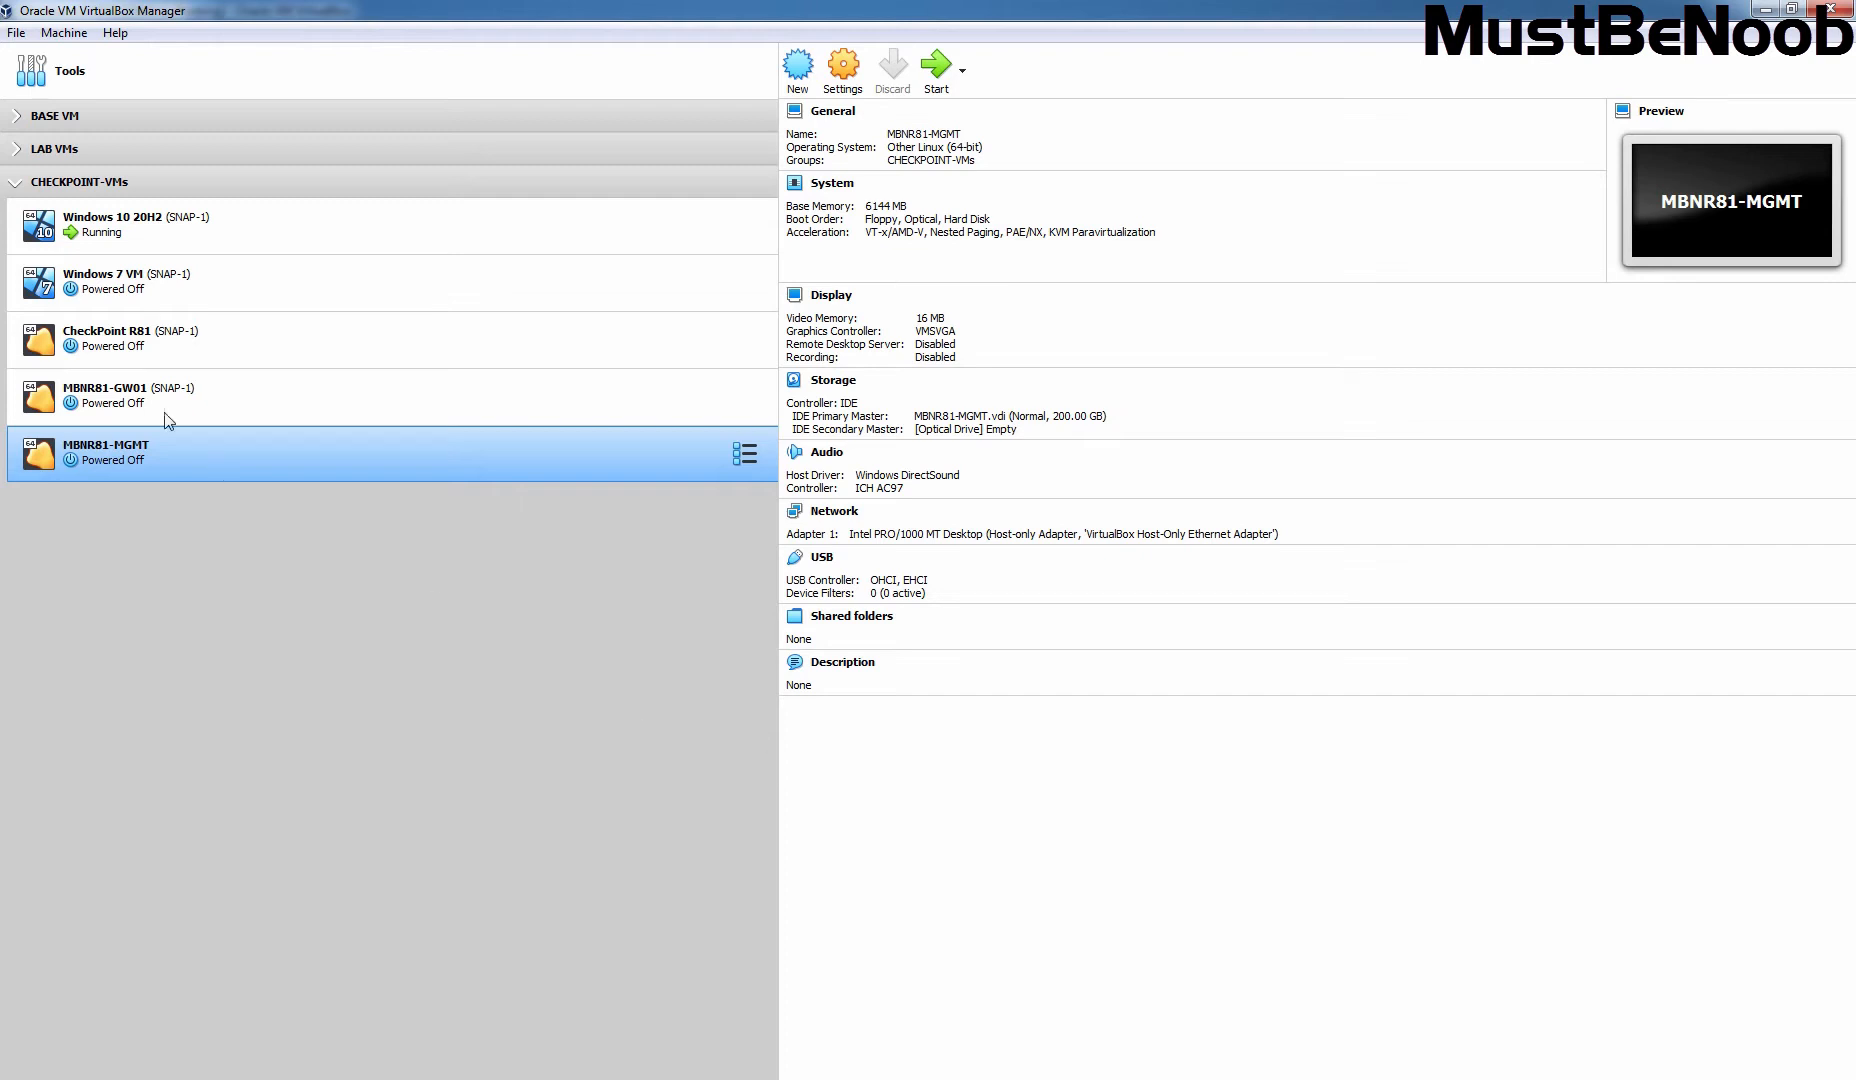
Step: Check the topology diagram for the management server's 10.2.21.2/24 LAN address, then return to VirtualBox Manager
{"action": "key", "text": "alt+Tab"}
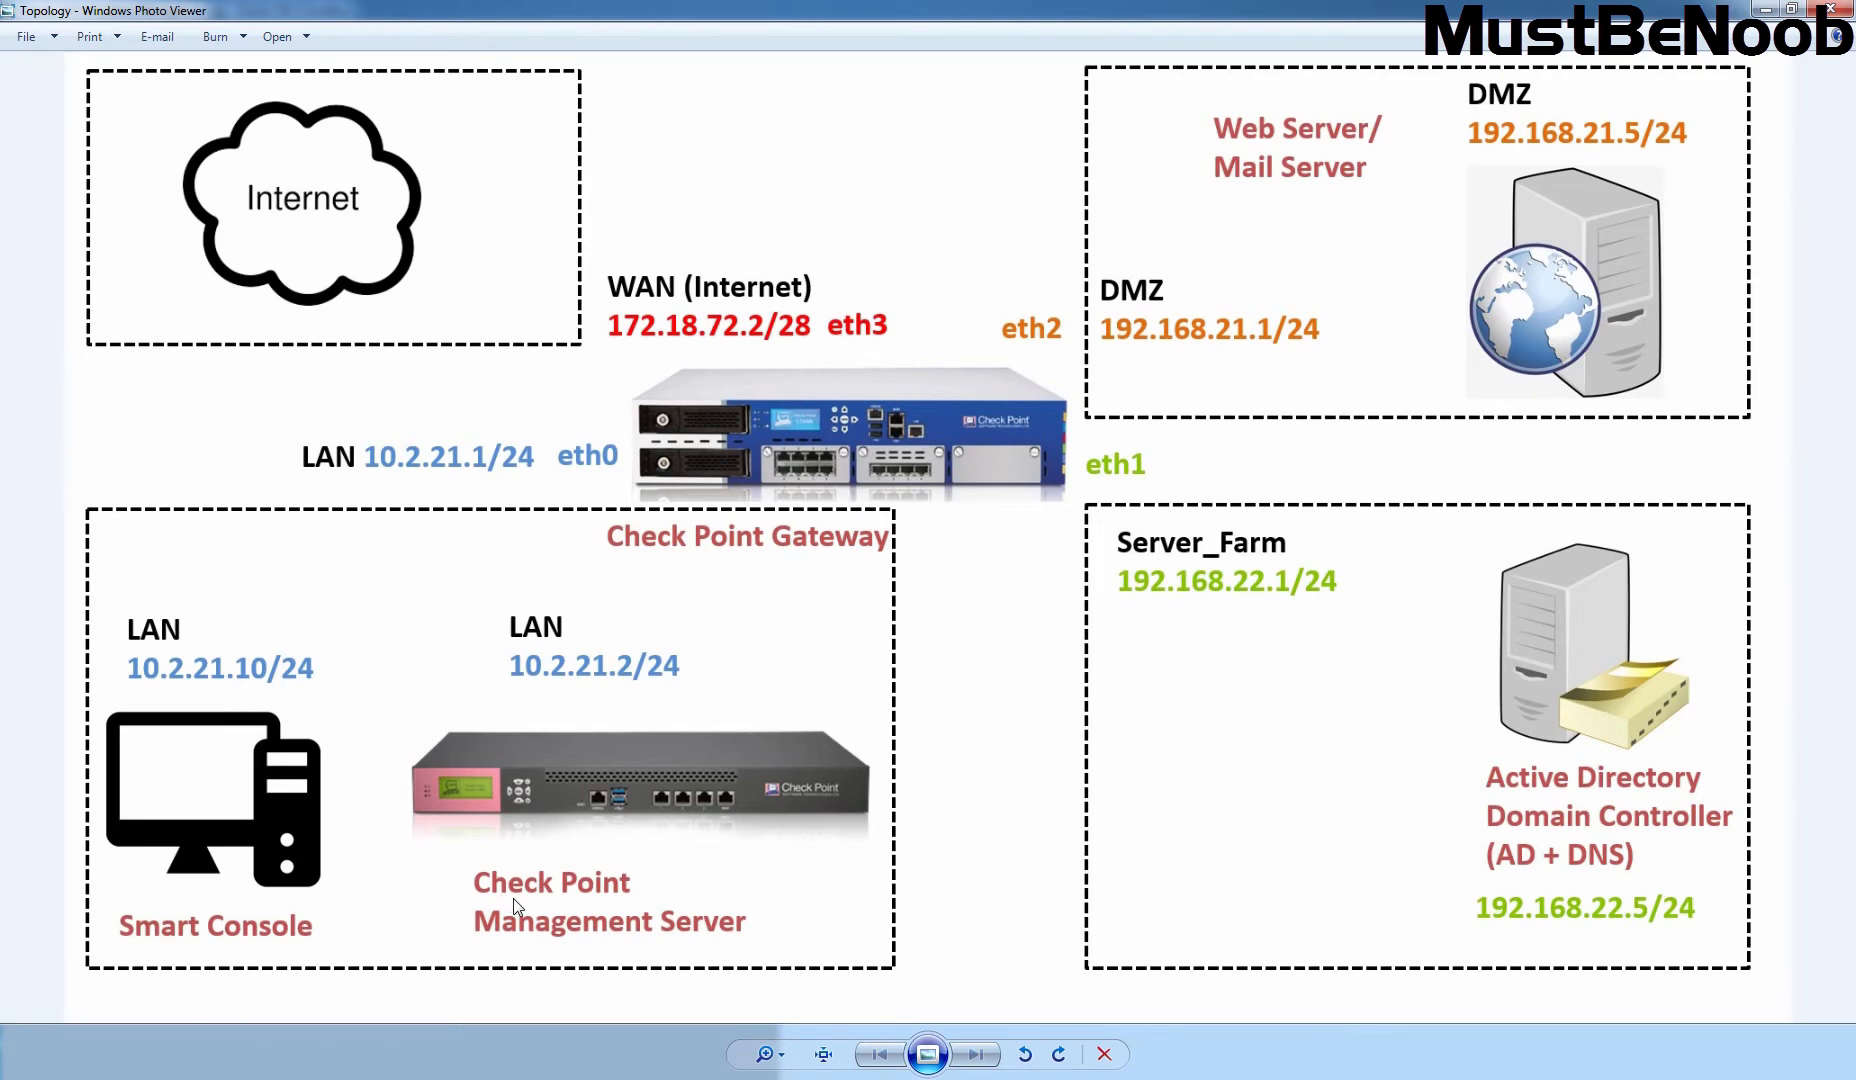
{"action": "key", "text": "alt+Tab"}
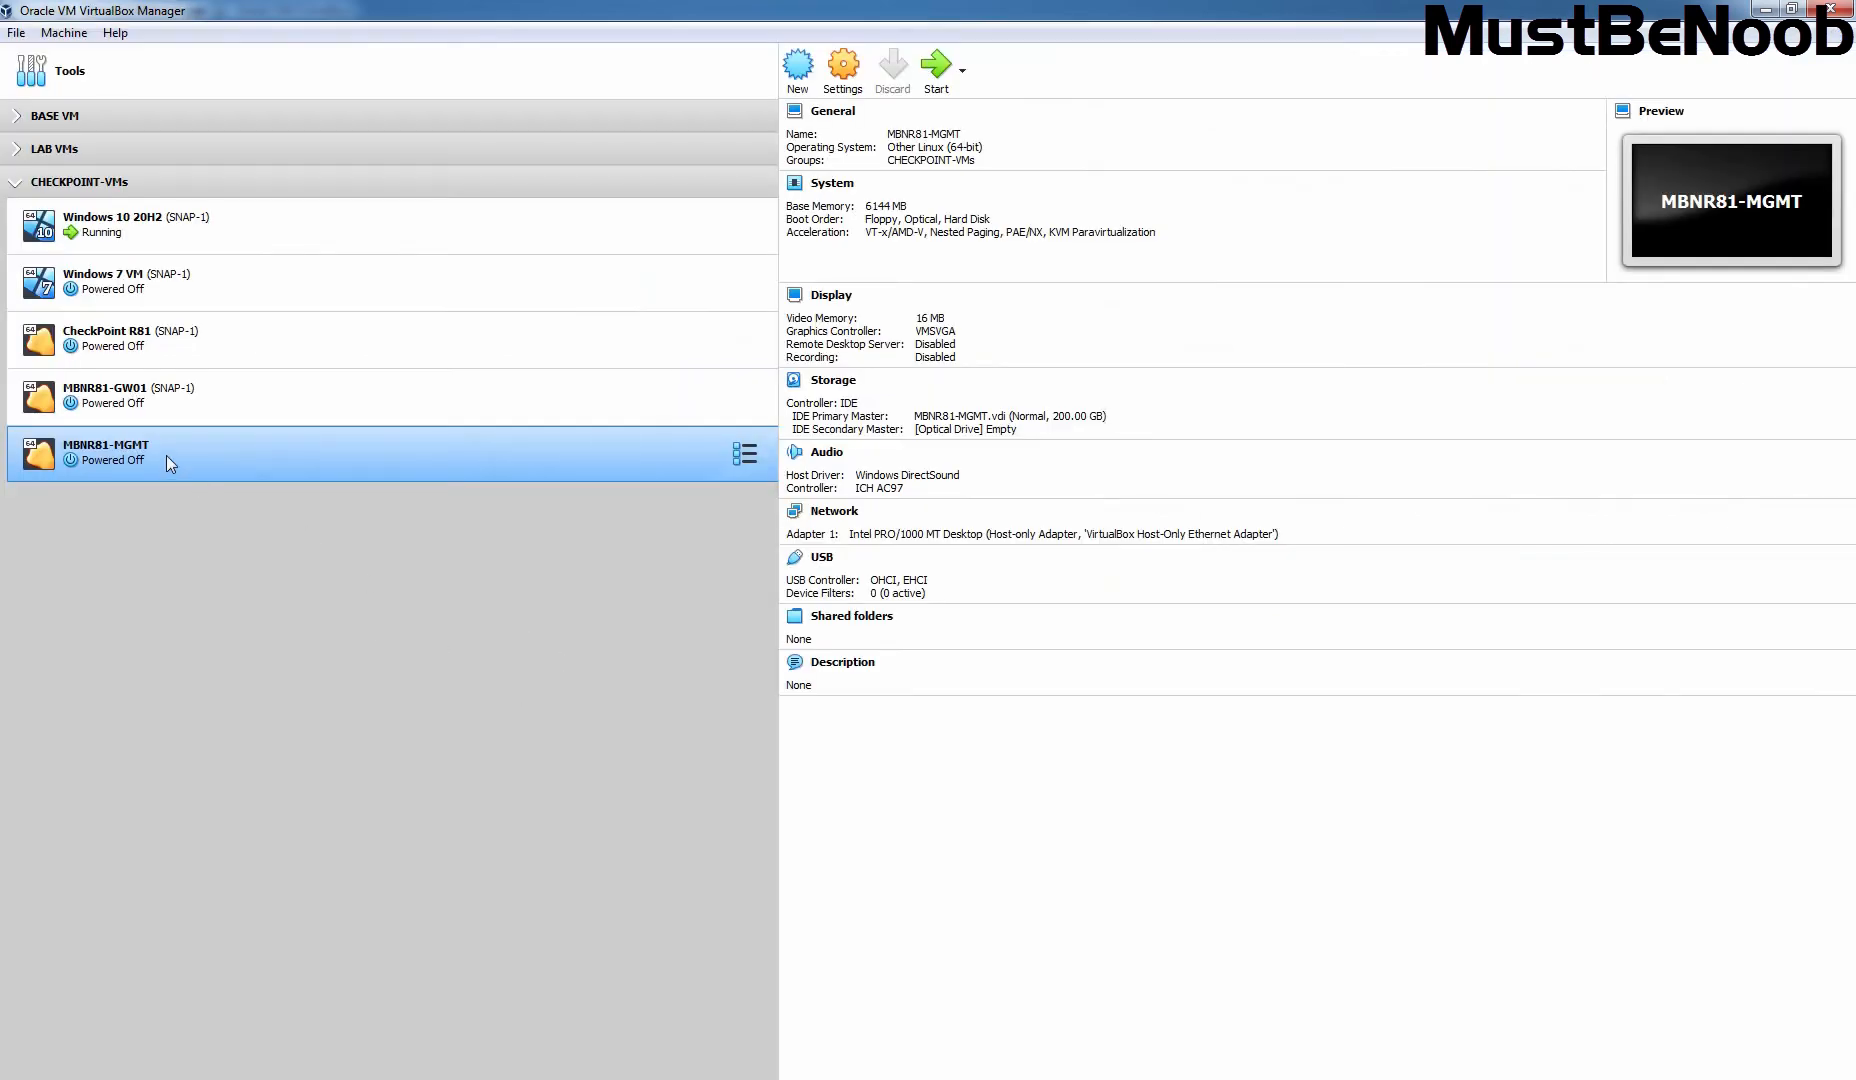
Step: Review MBNR81-MGMT's system and processor settings and mount Check_Point_R81_T392.iso in the empty optical drive
{"action": "left_click", "coordinate": [843, 70]}
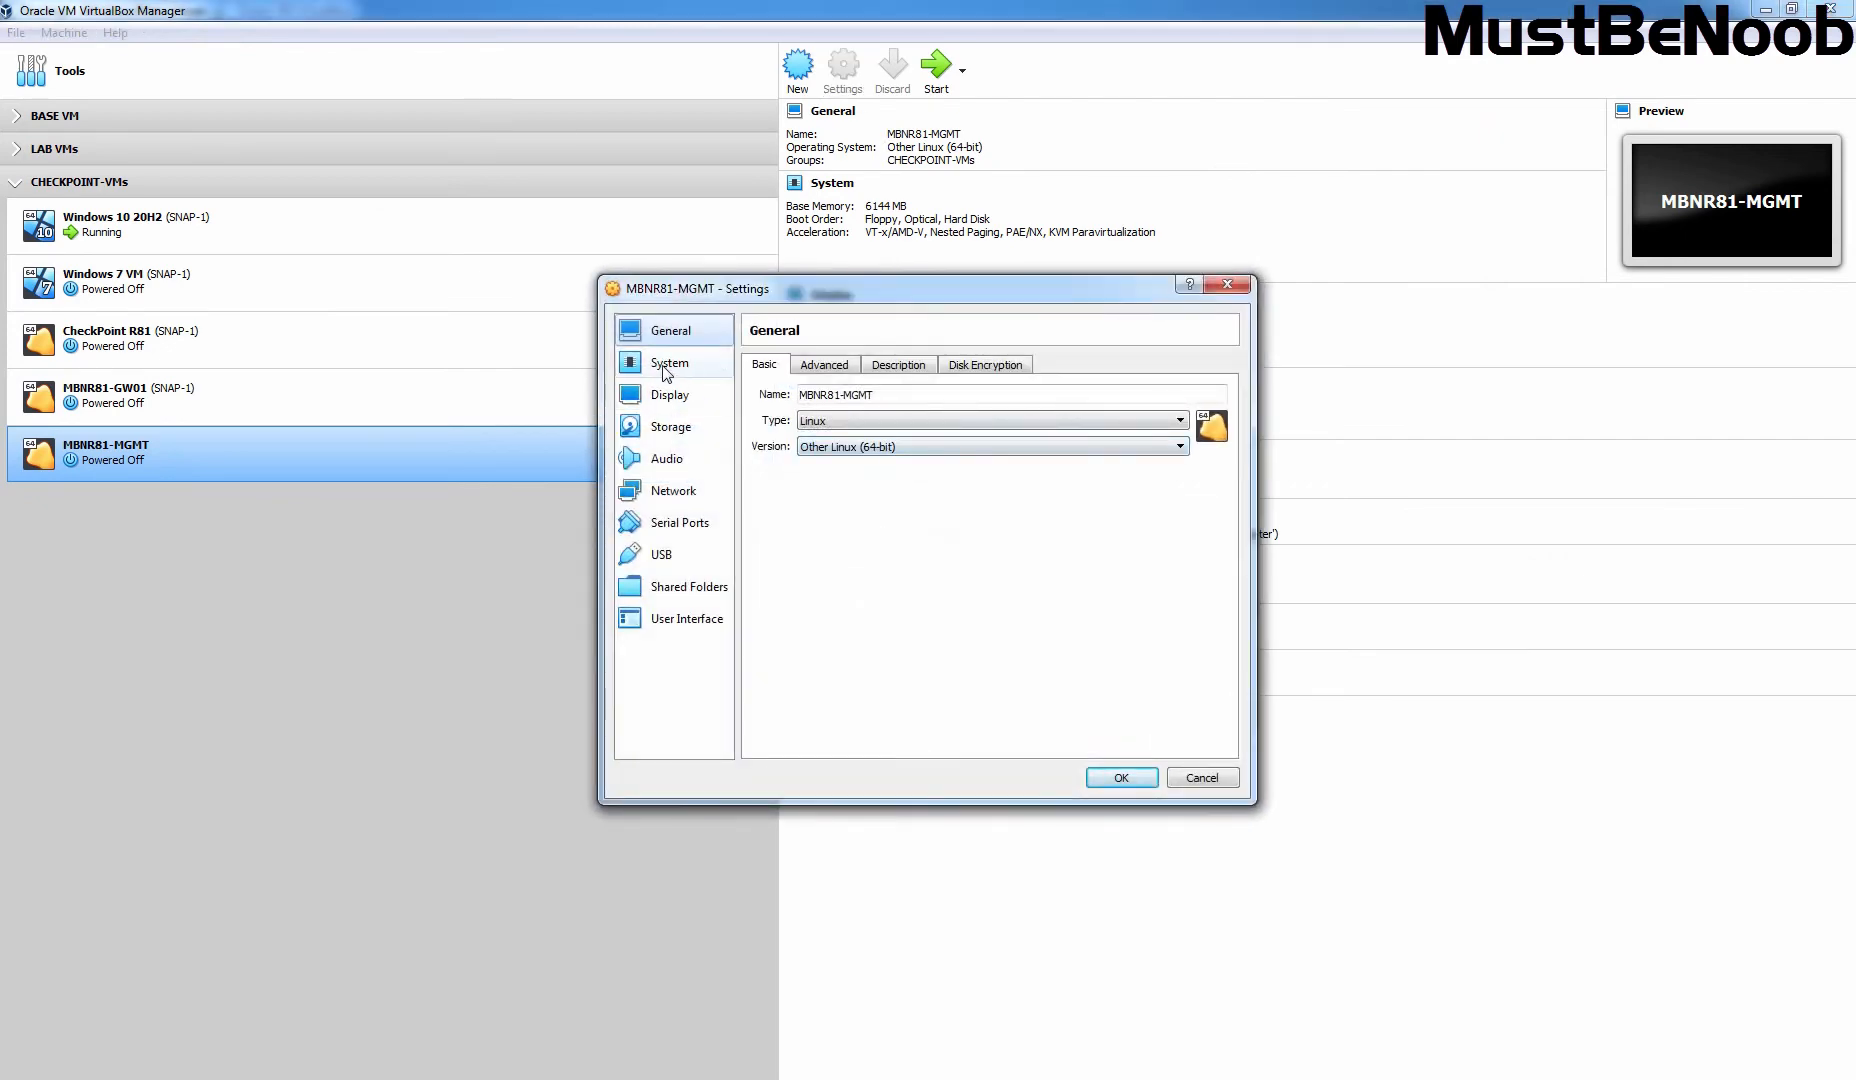
{"action": "left_click", "coordinate": [667, 372]}
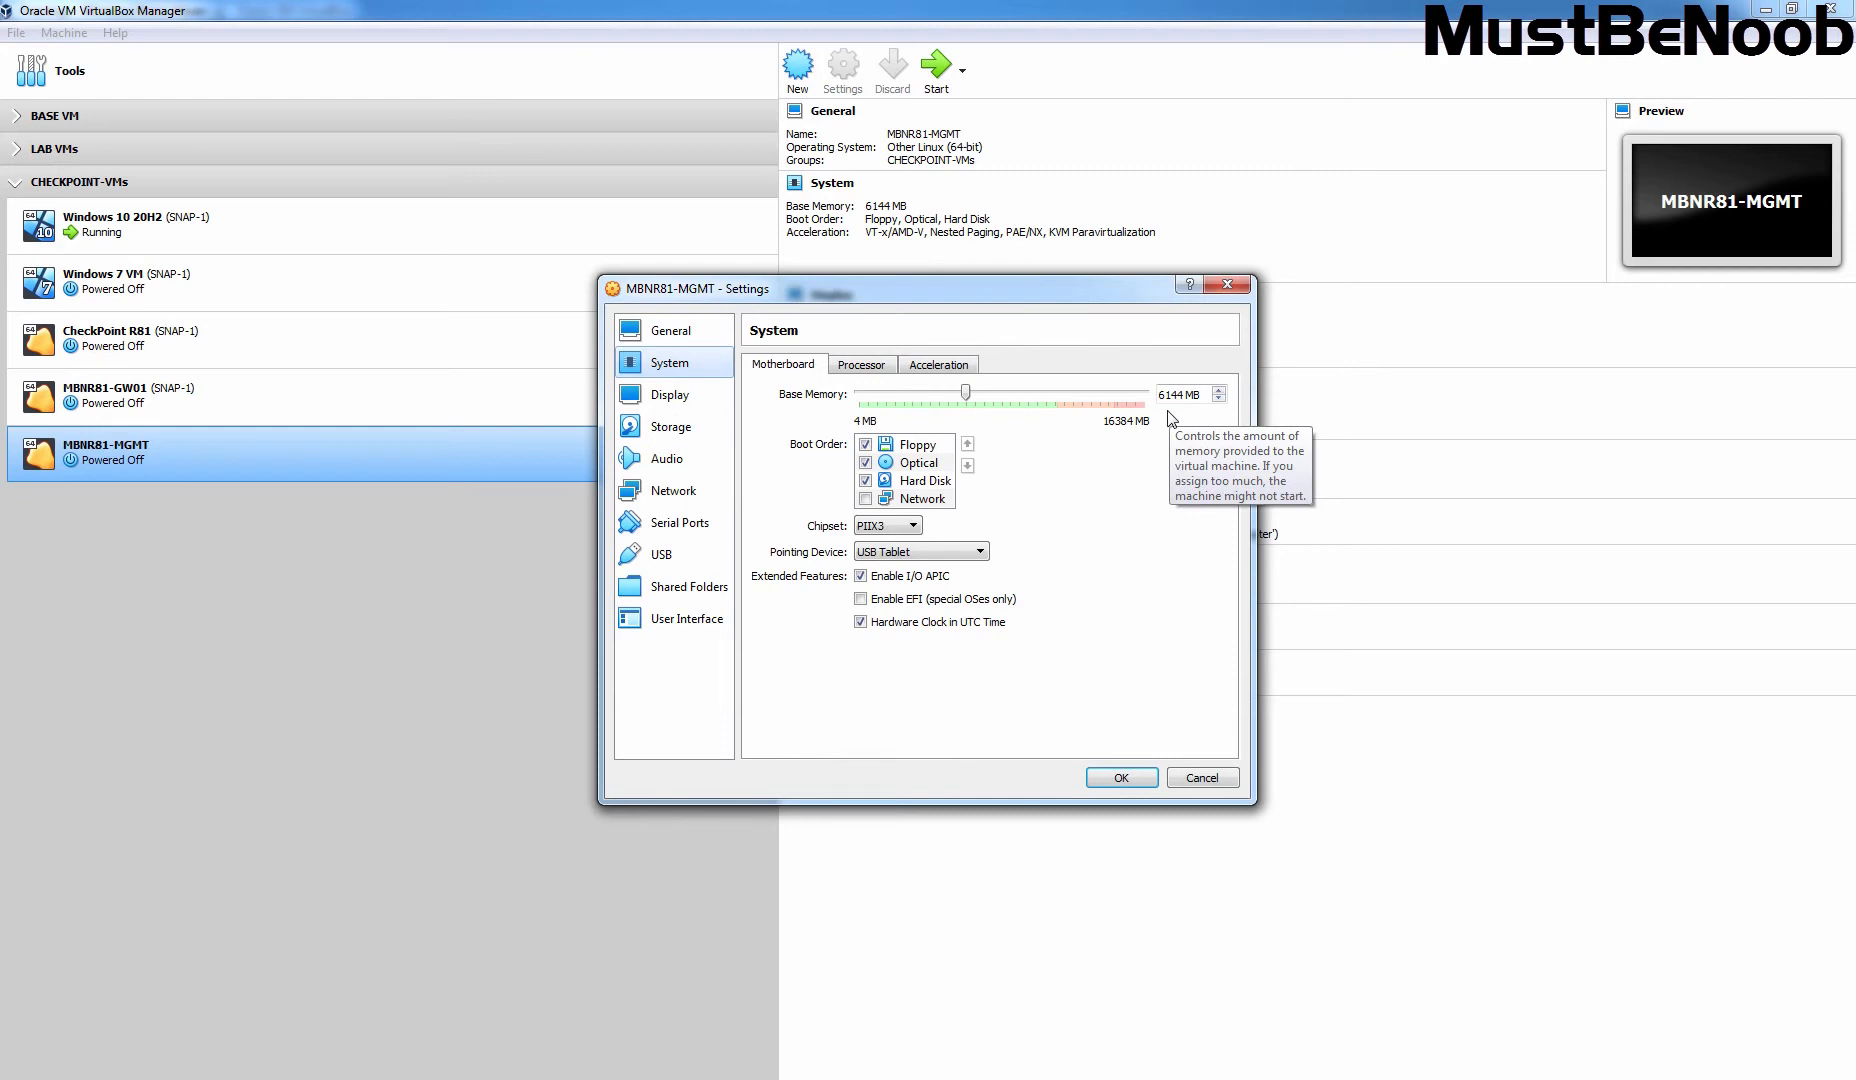
{"action": "left_click", "coordinate": [863, 366]}
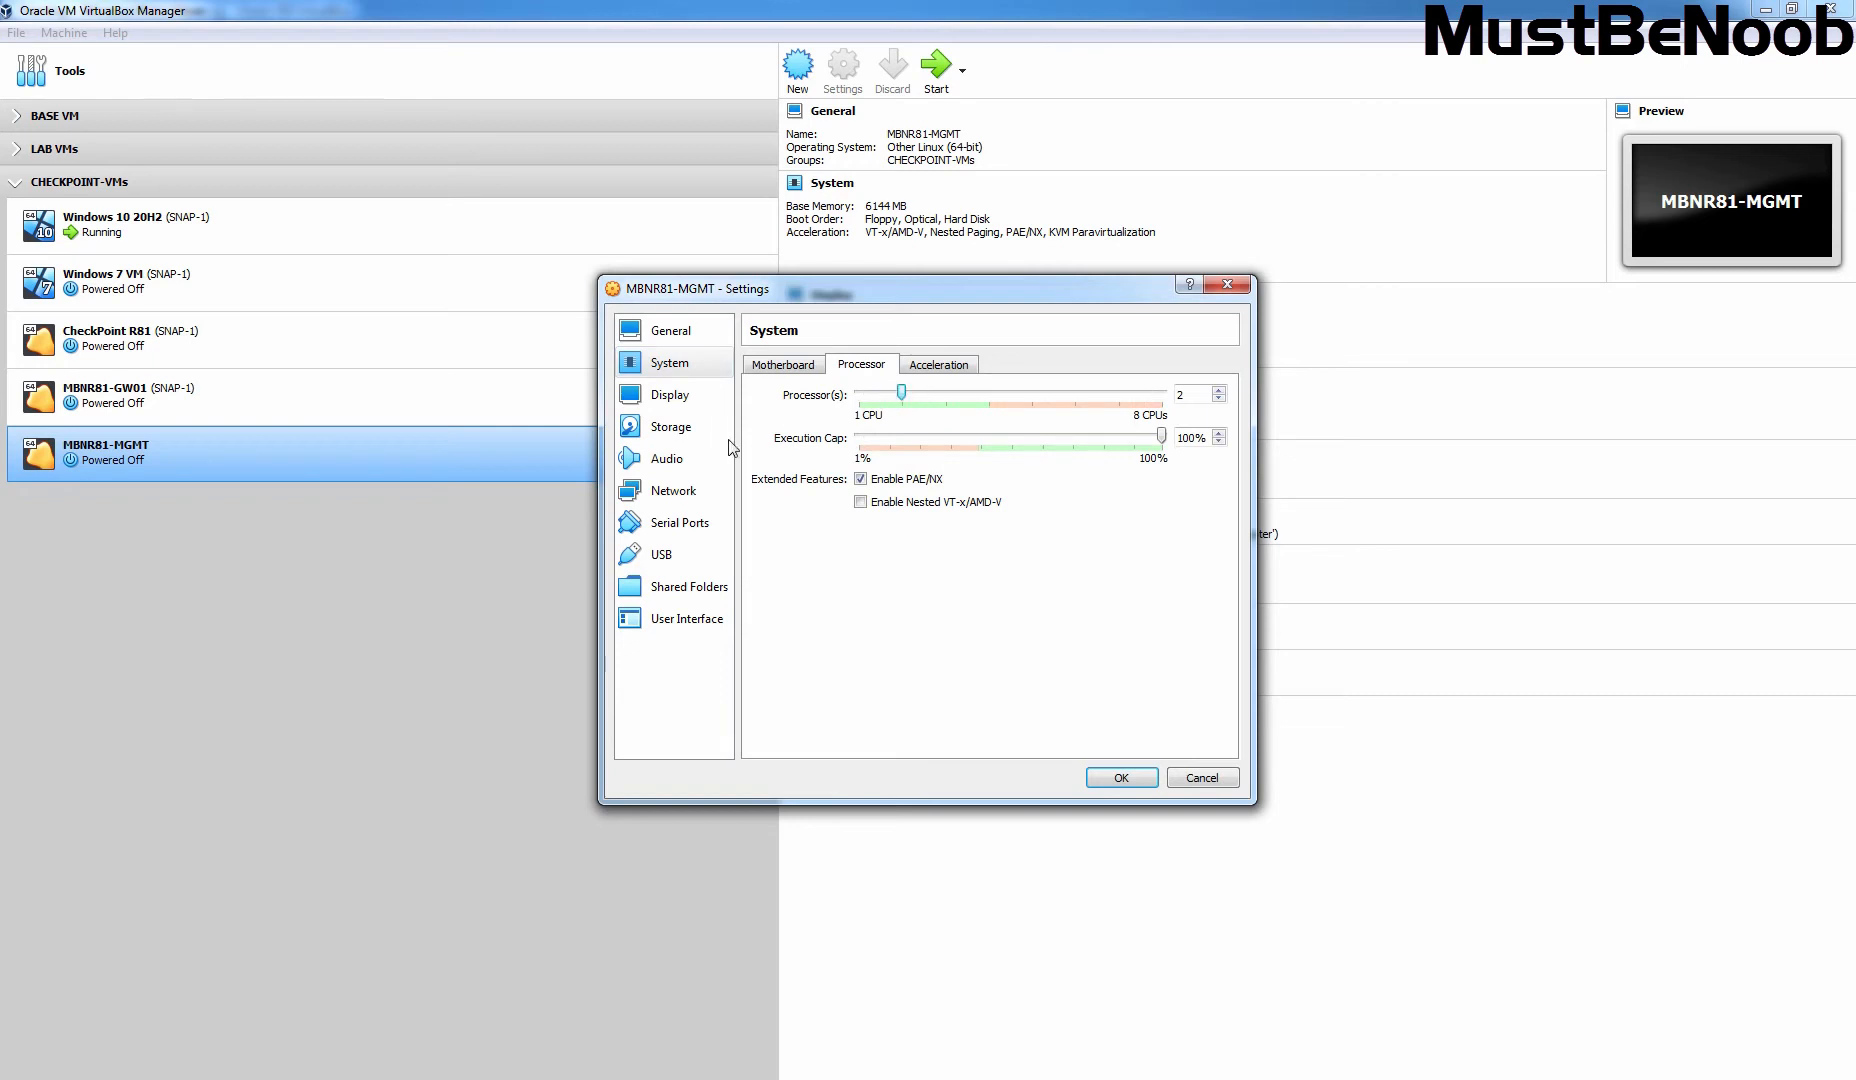
{"action": "left_click", "coordinate": [658, 430]}
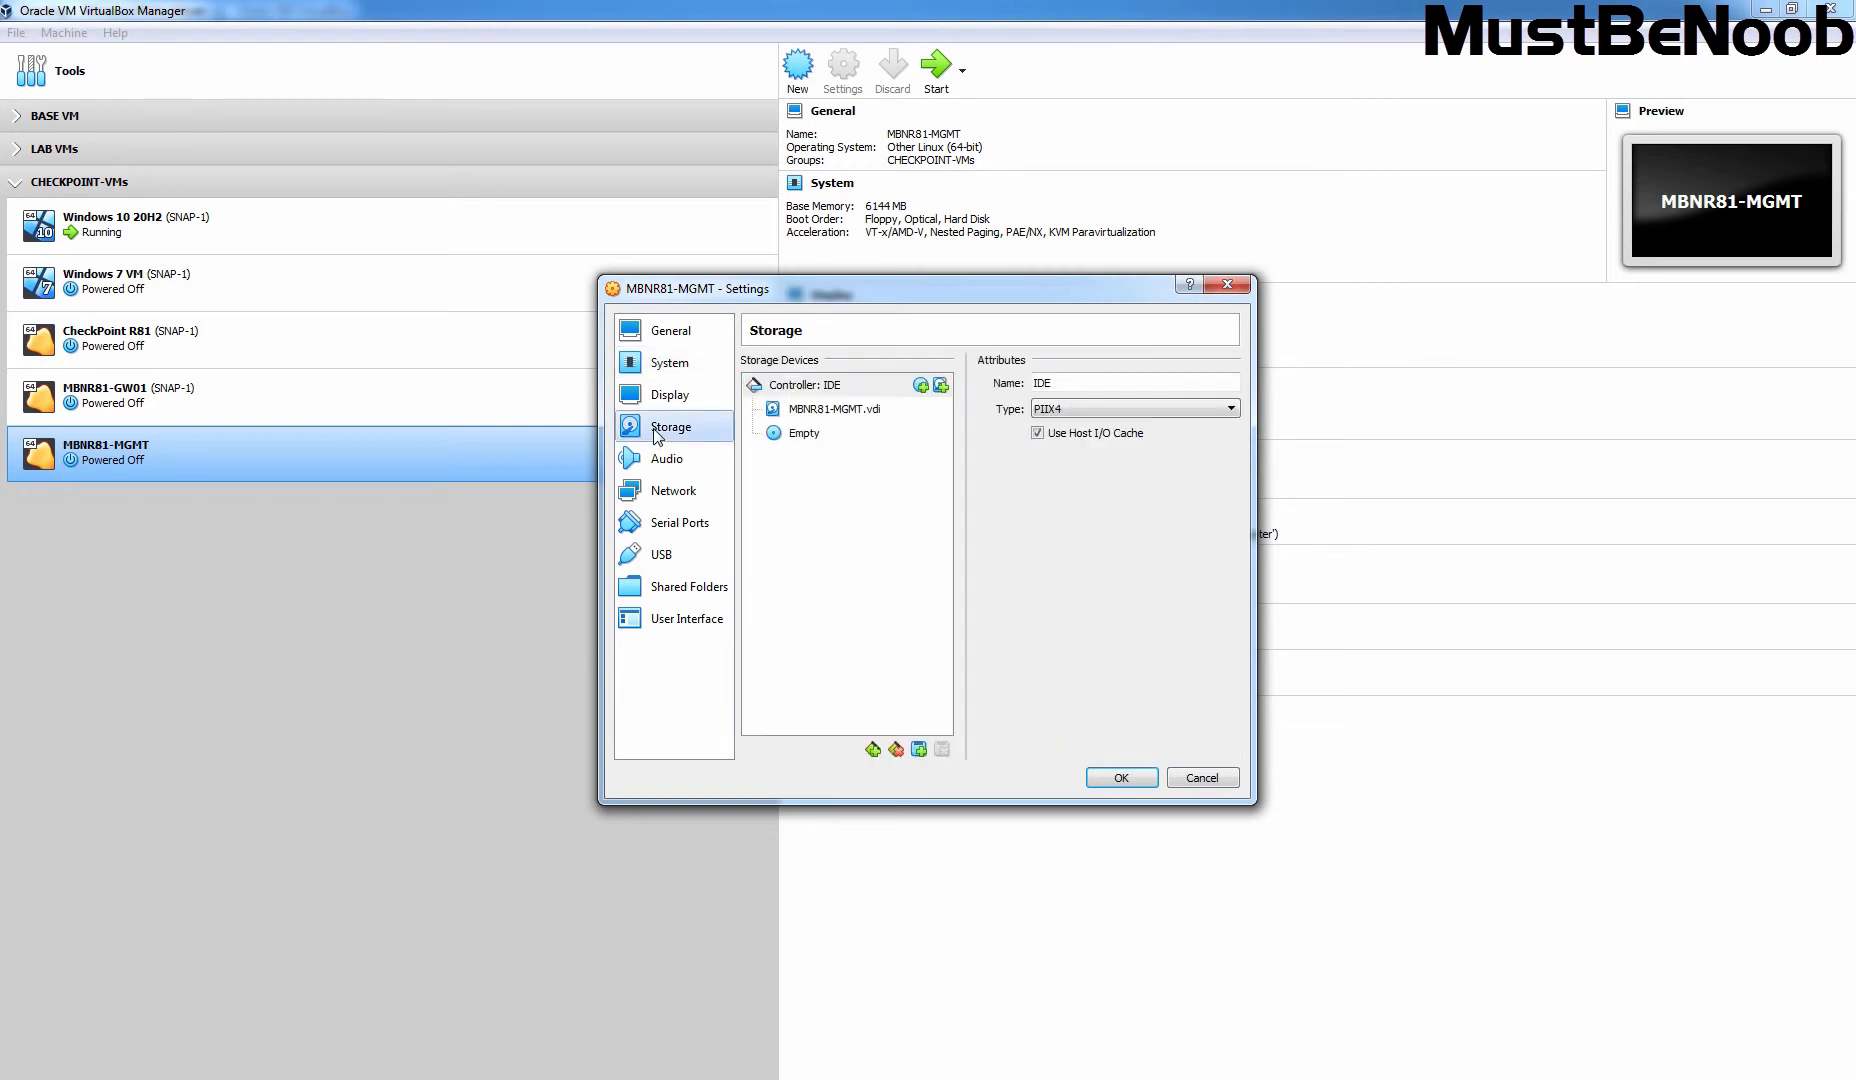
{"action": "left_click", "coordinate": [805, 440]}
{"action": "left_click", "coordinate": [1229, 384]}
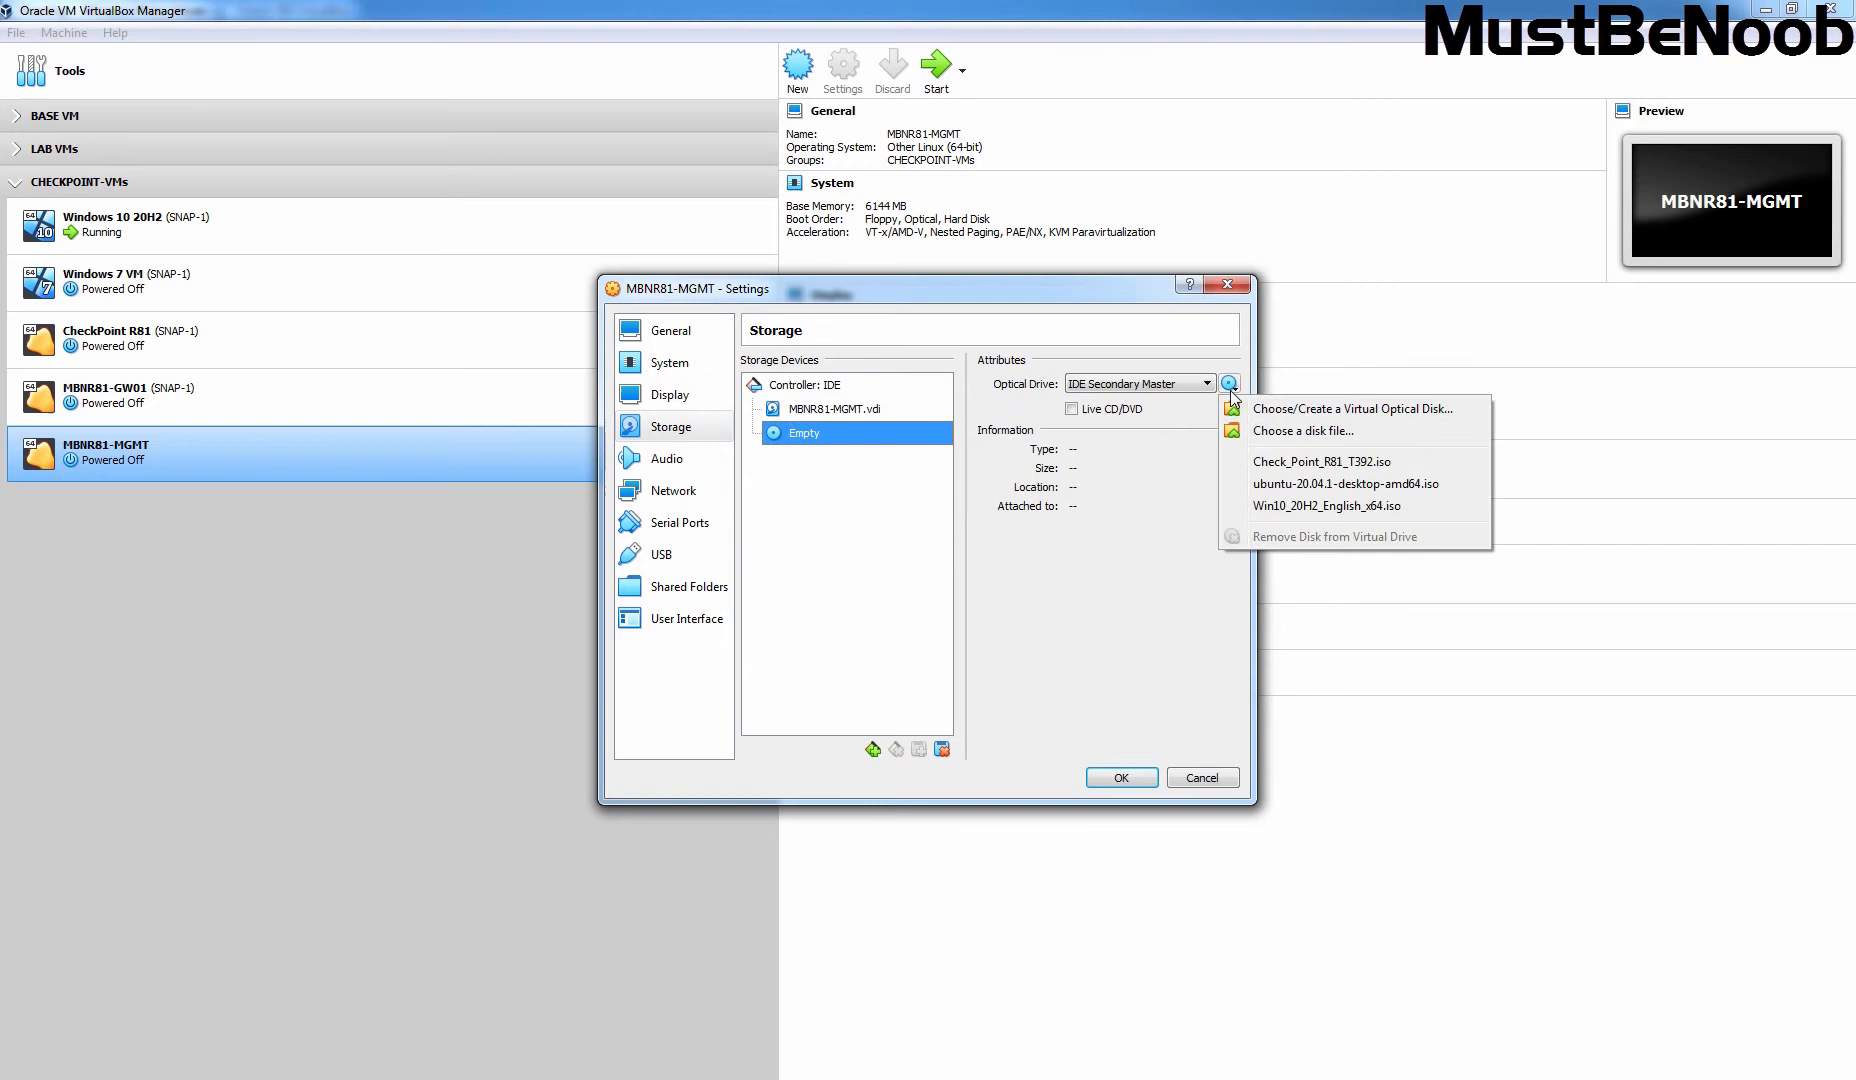
{"action": "left_click", "coordinate": [1318, 462]}
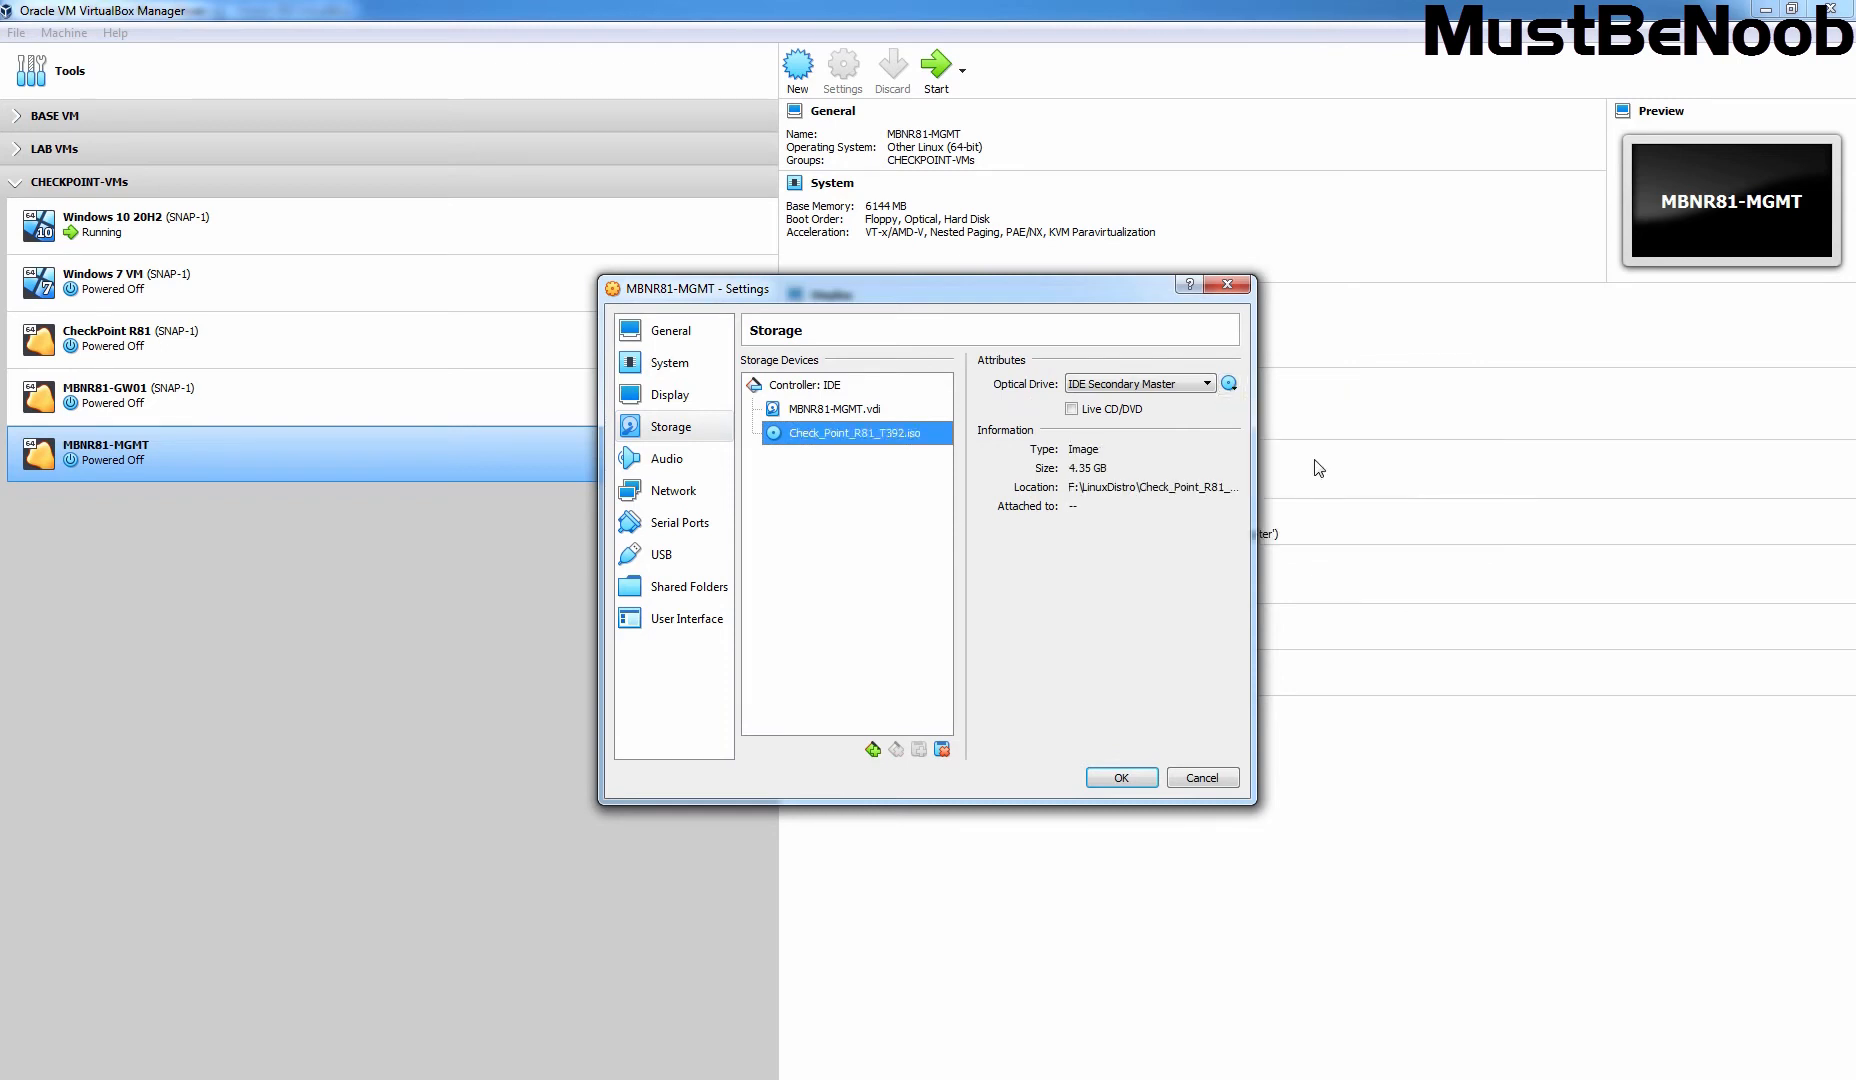
Step: Review all four network adapter settings and save the machine settings
{"action": "left_click", "coordinate": [662, 500]}
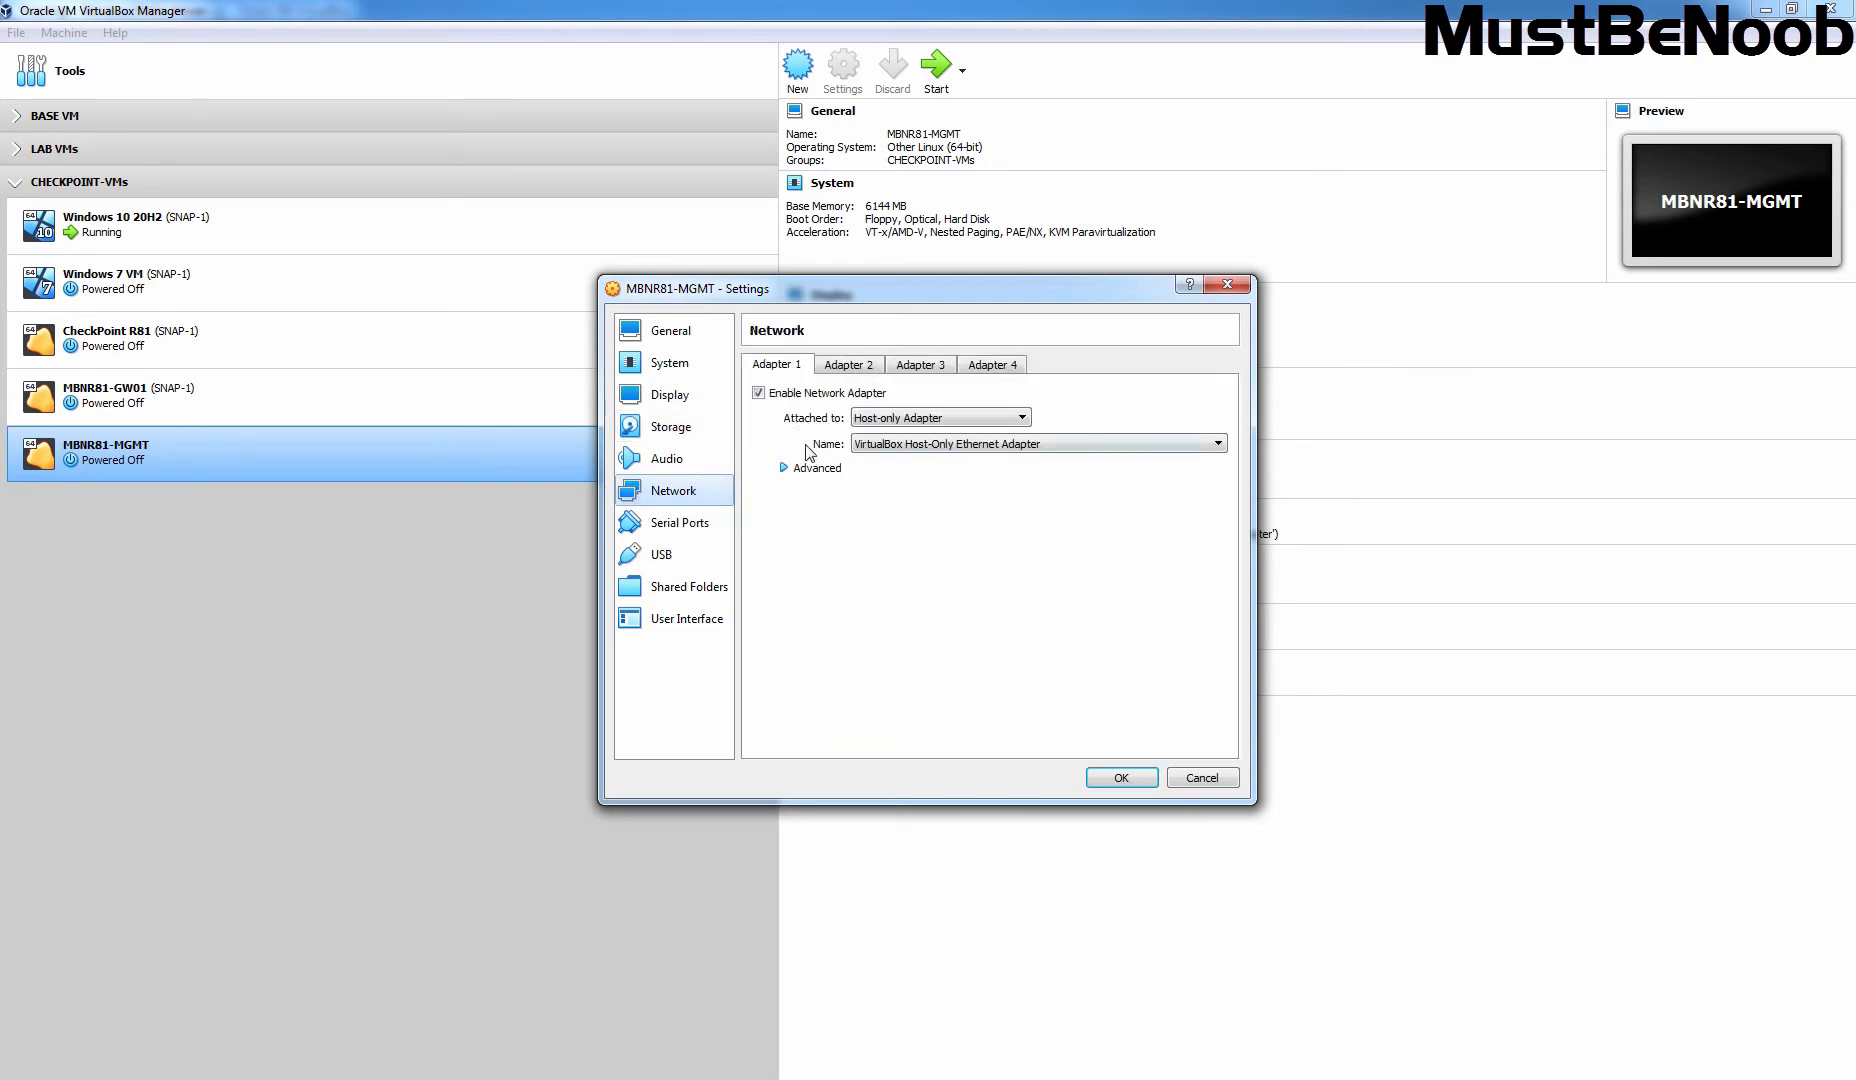
{"action": "left_click", "coordinate": [848, 366]}
{"action": "left_click", "coordinate": [904, 366]}
{"action": "left_click", "coordinate": [980, 366]}
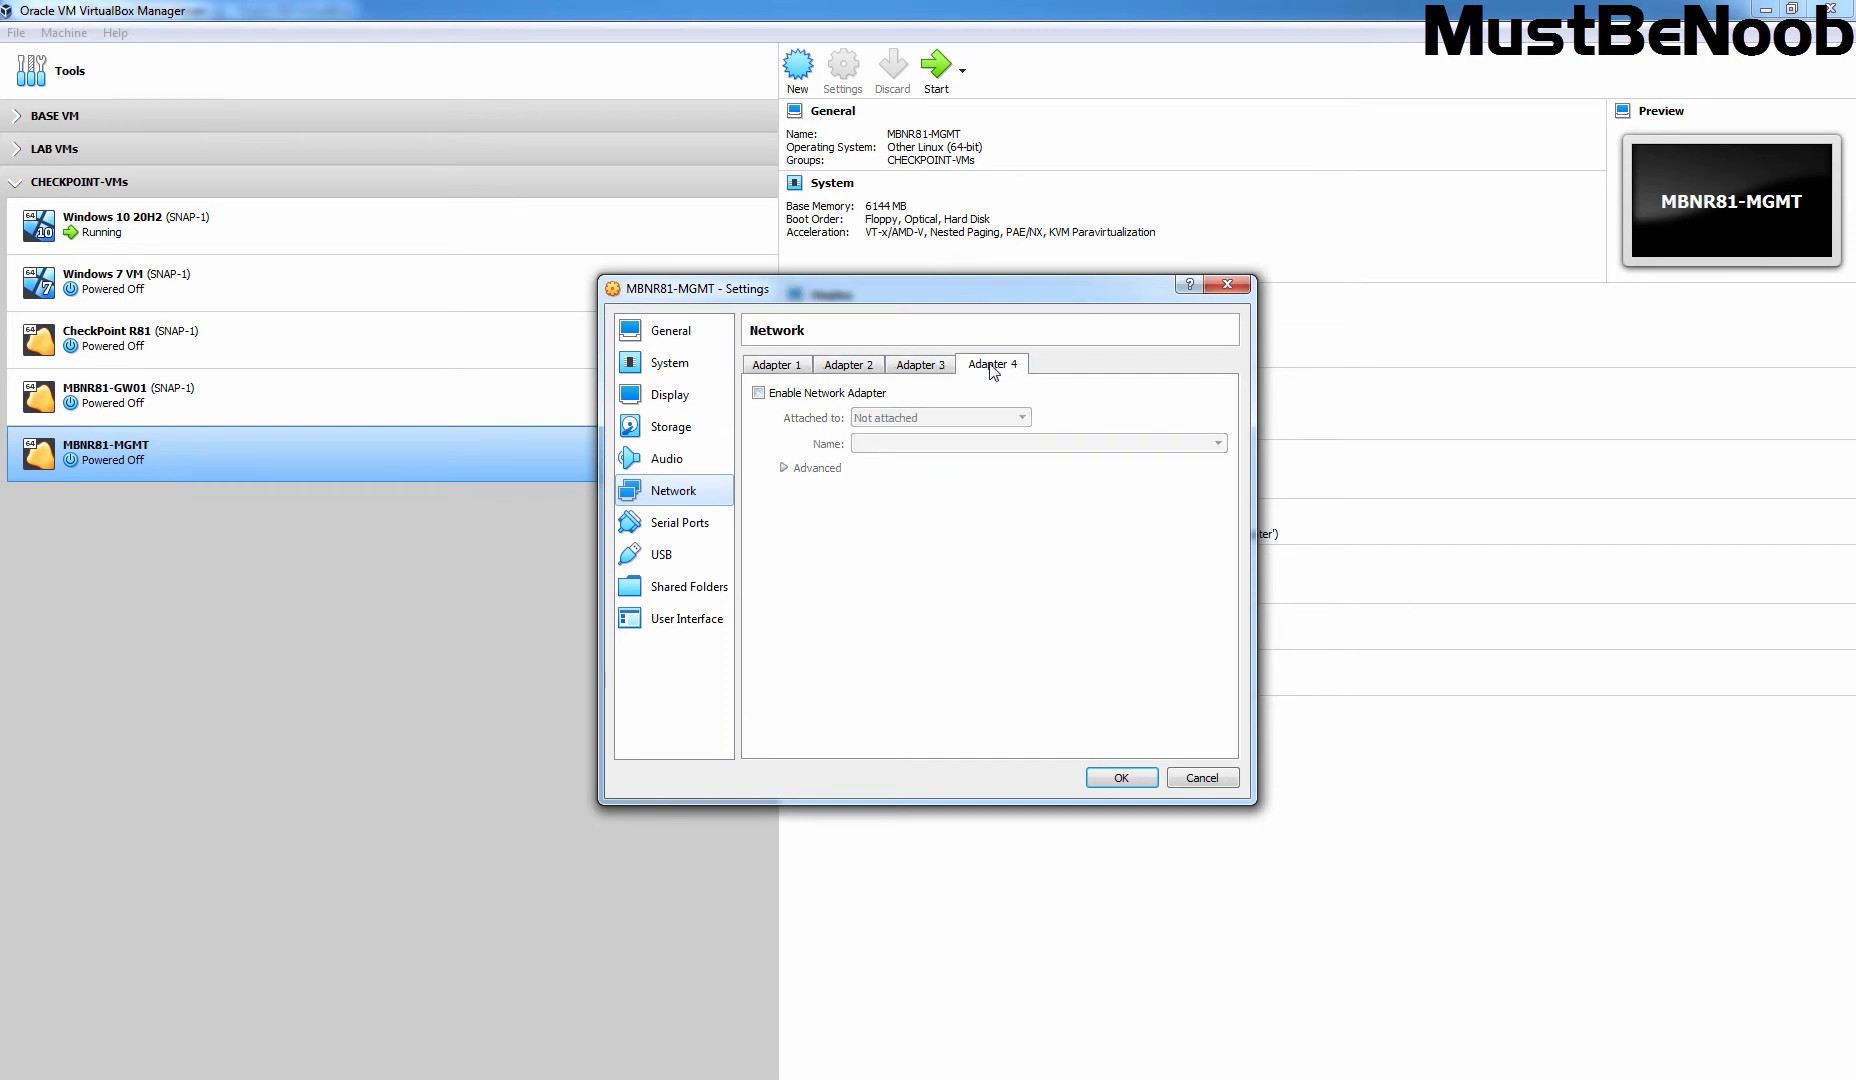
{"action": "left_click", "coordinate": [778, 364]}
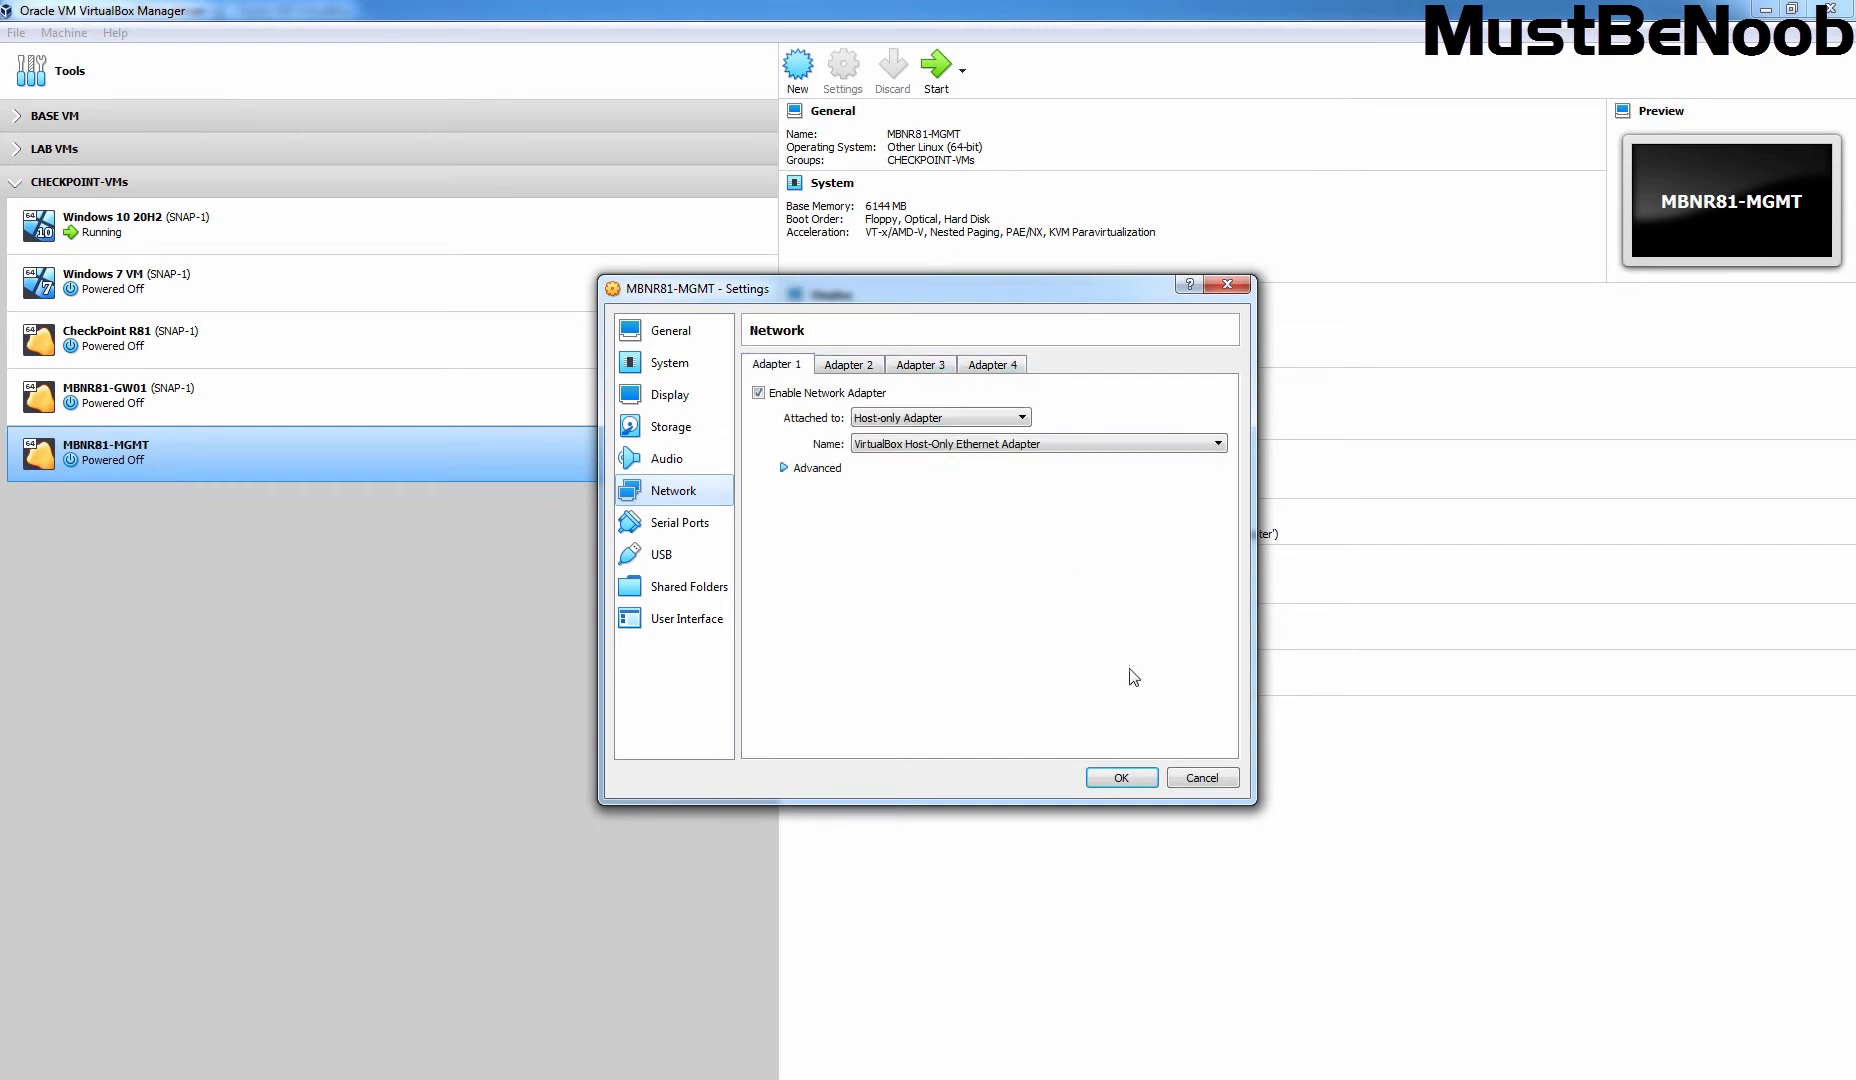
{"action": "left_click", "coordinate": [1121, 778]}
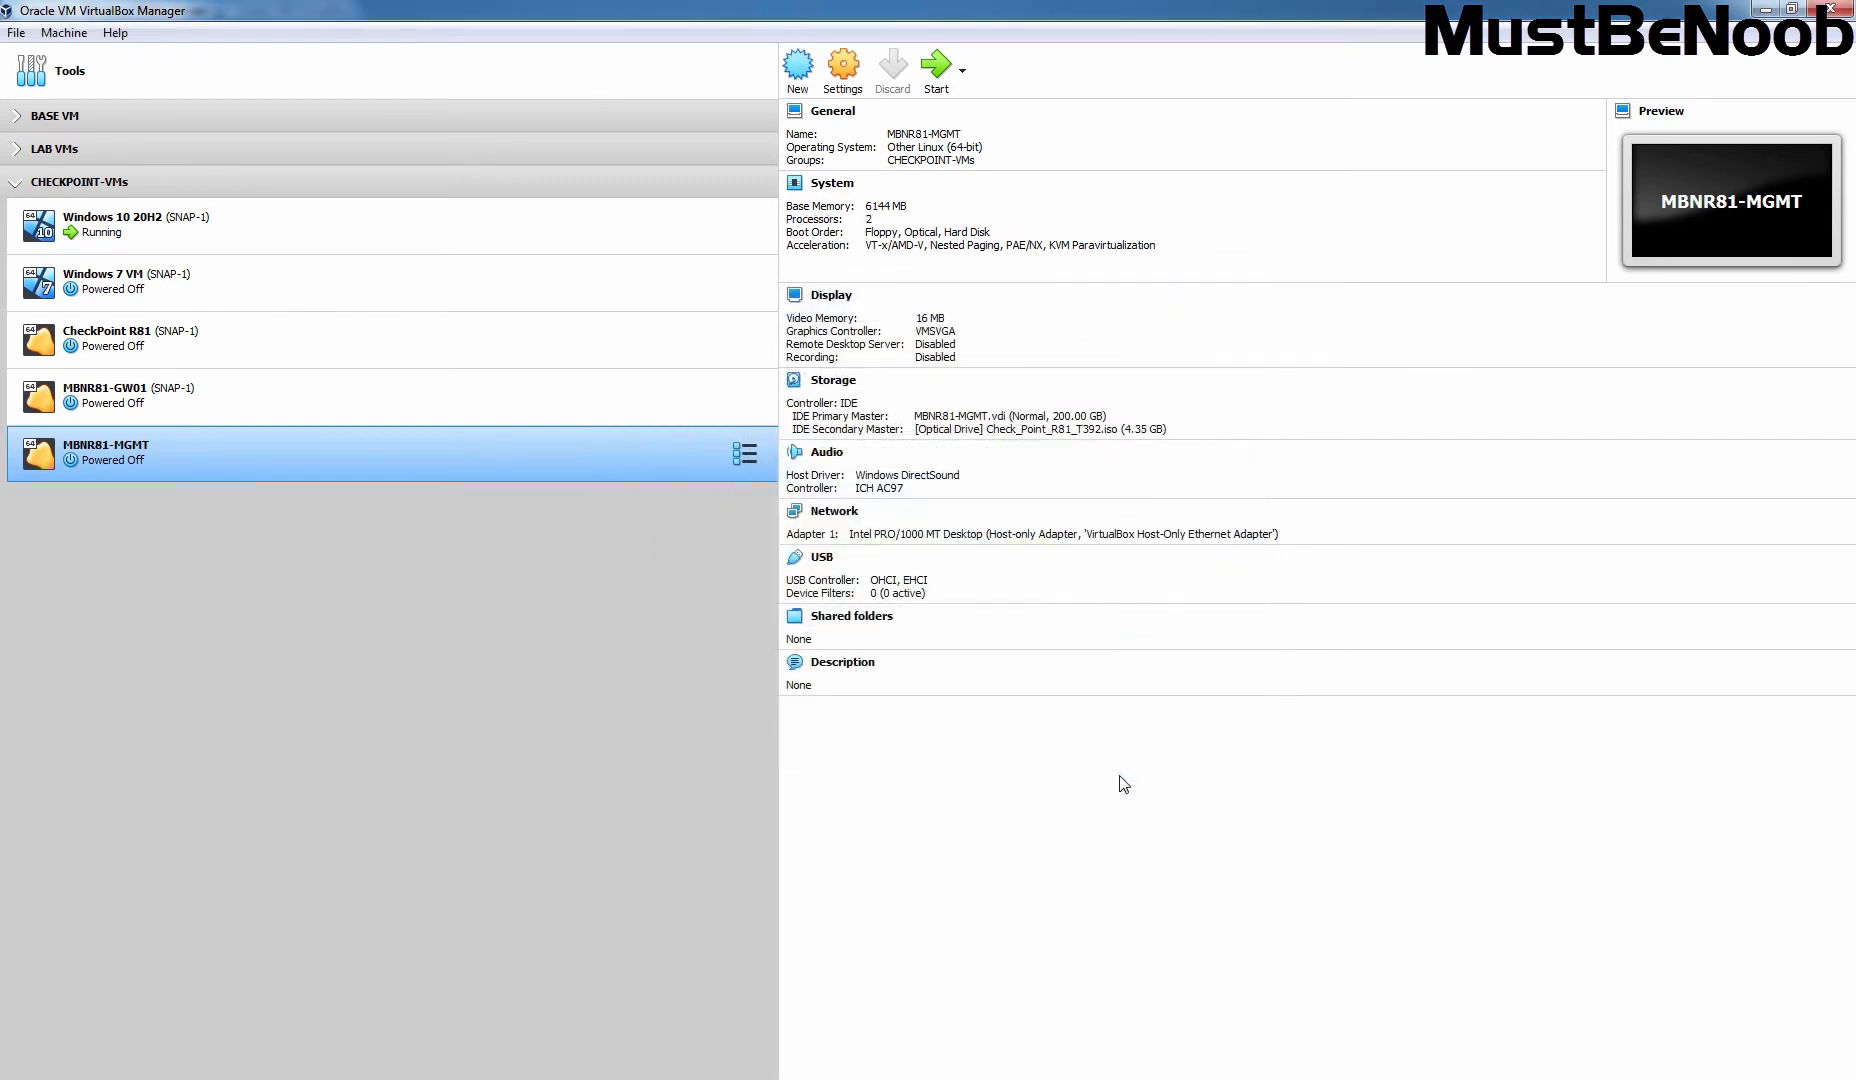
Step: Power on MBNR81-MGMT in a maximized window and choose 'Install Gaia on this system'
{"action": "left_click", "coordinate": [936, 66]}
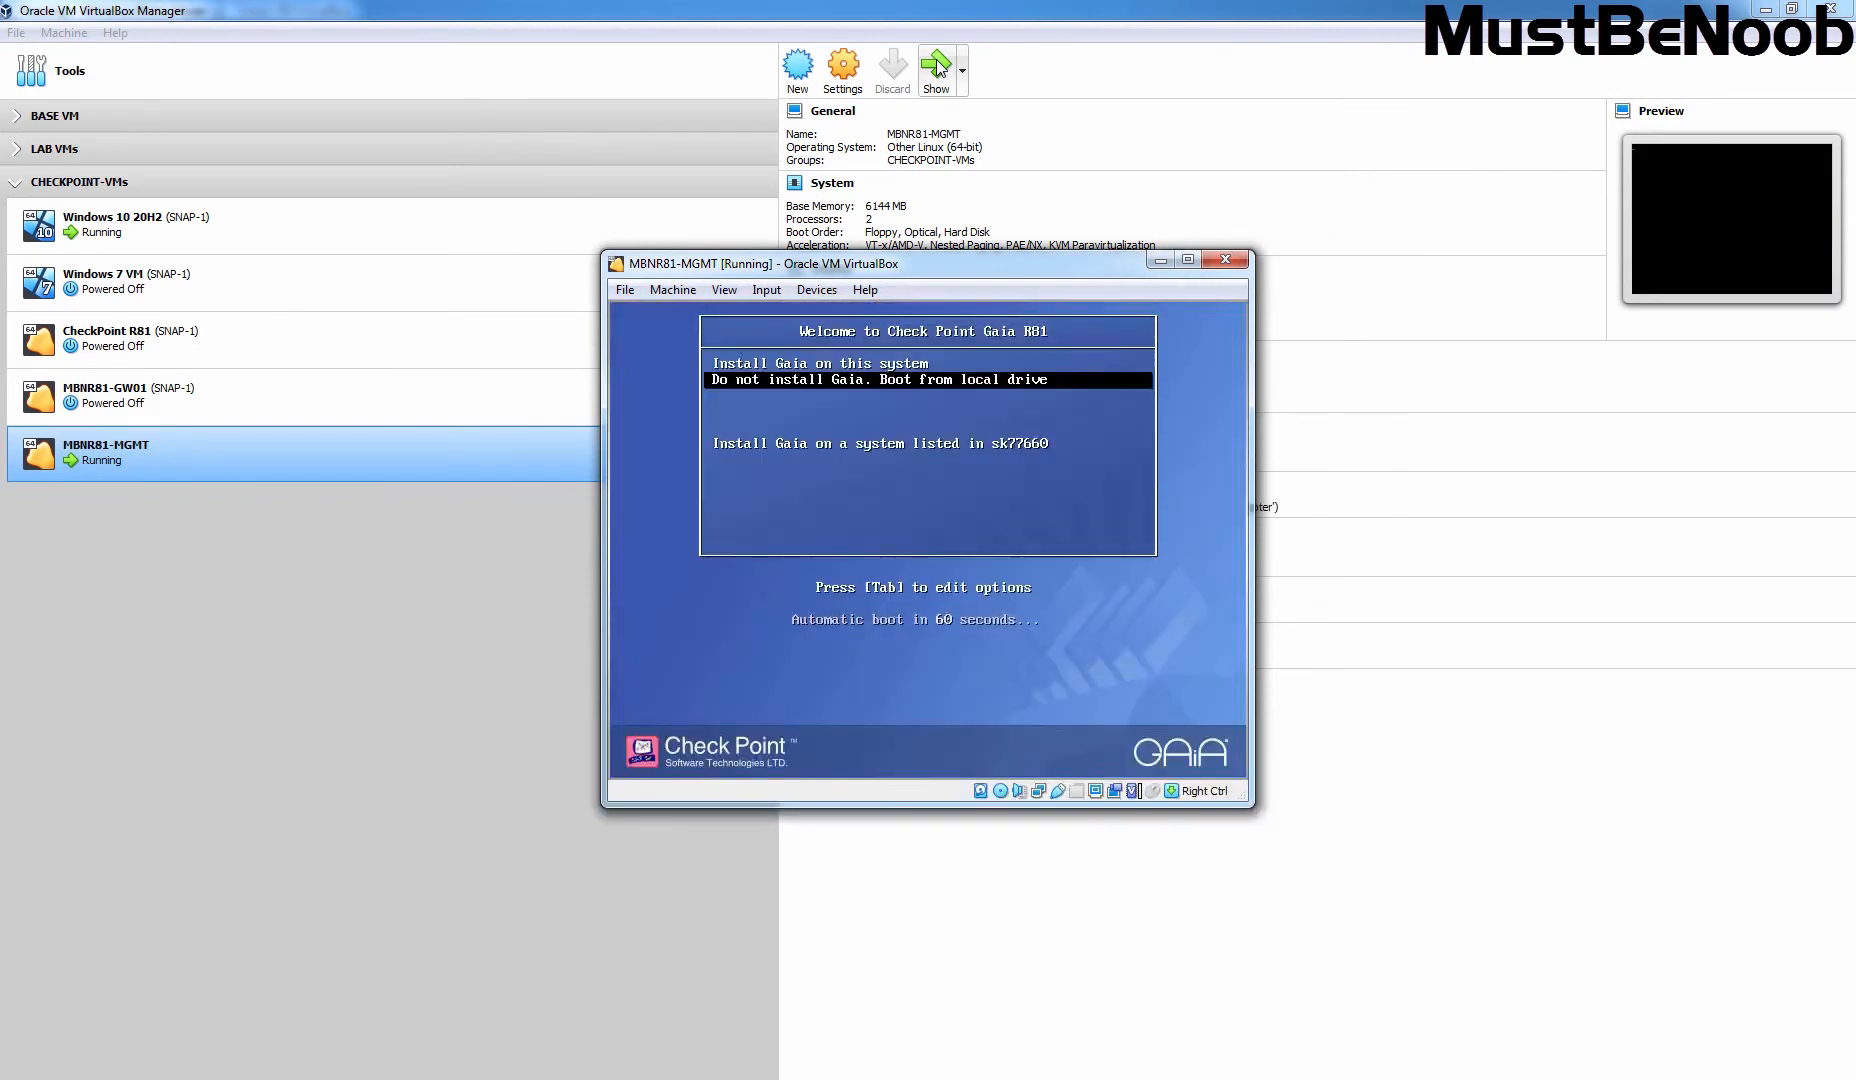
{"action": "left_click", "coordinate": [1186, 261]}
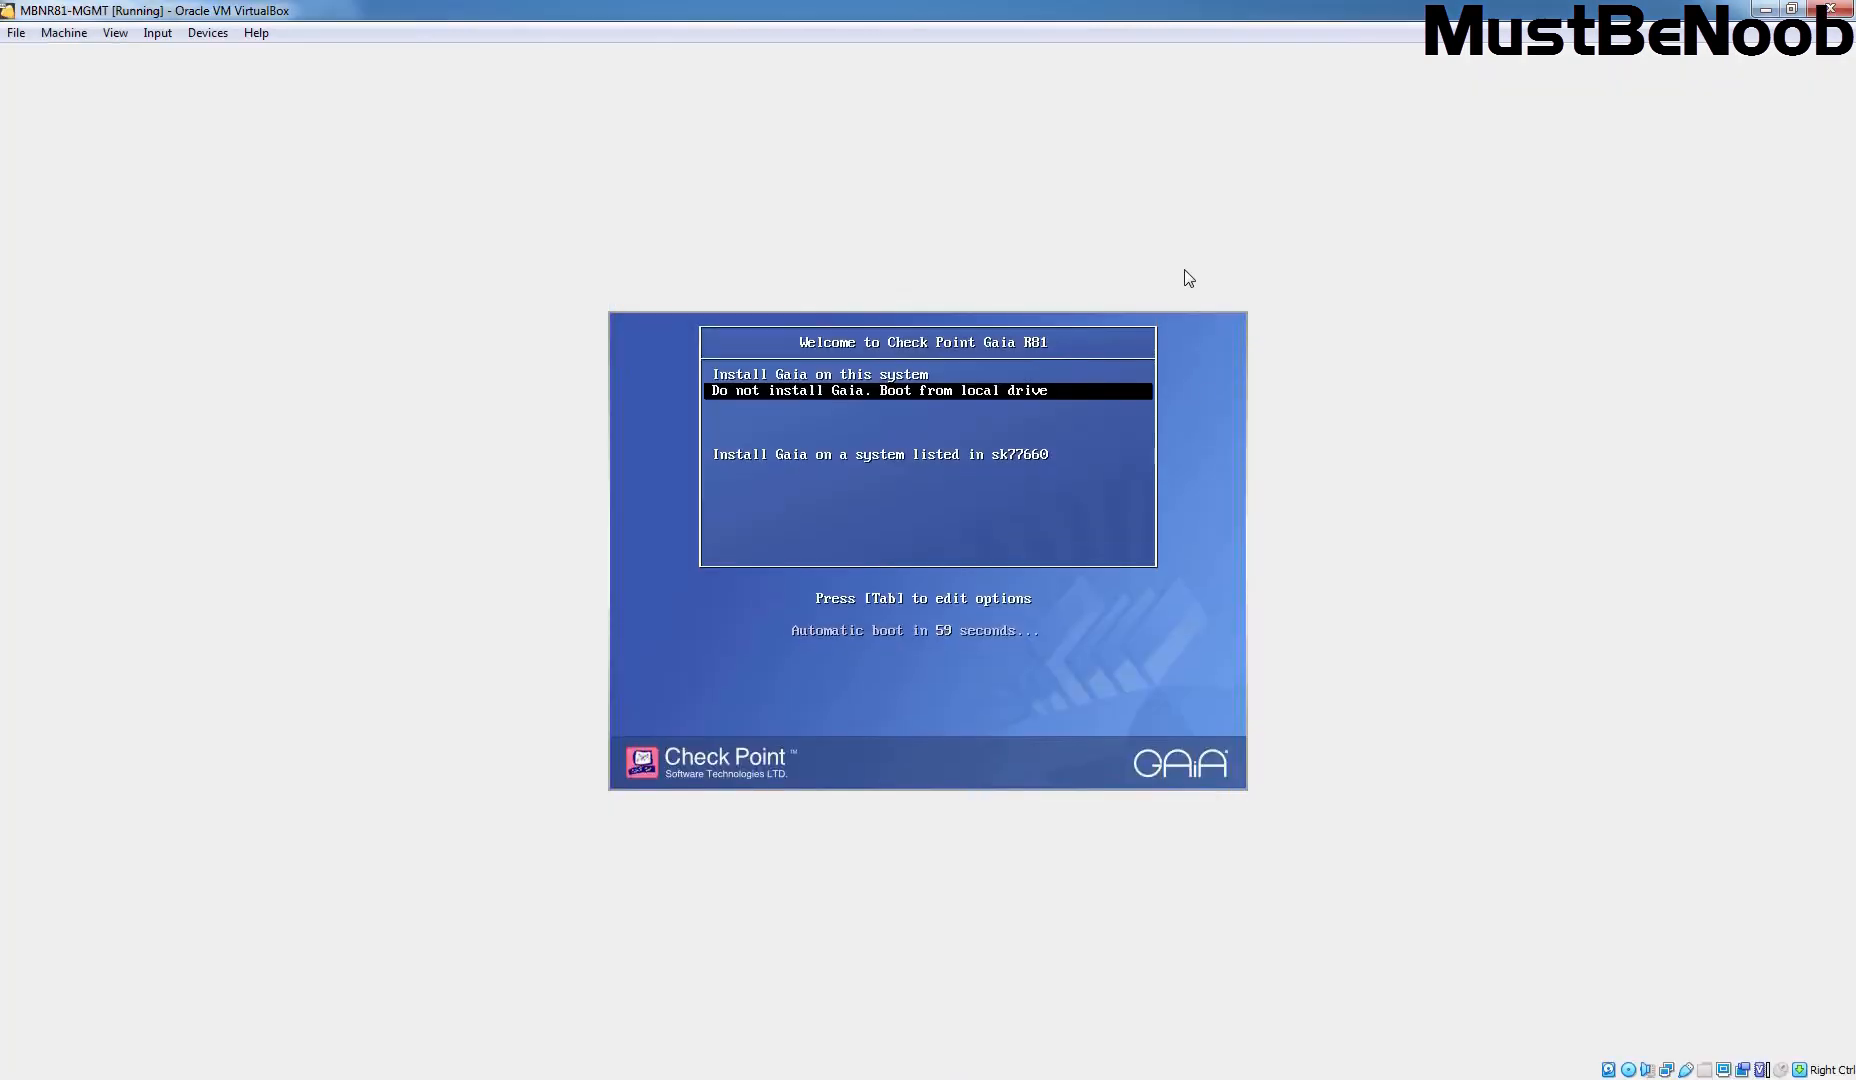
{"action": "left_click", "coordinate": [1160, 672]}
{"action": "key", "text": "Up"}
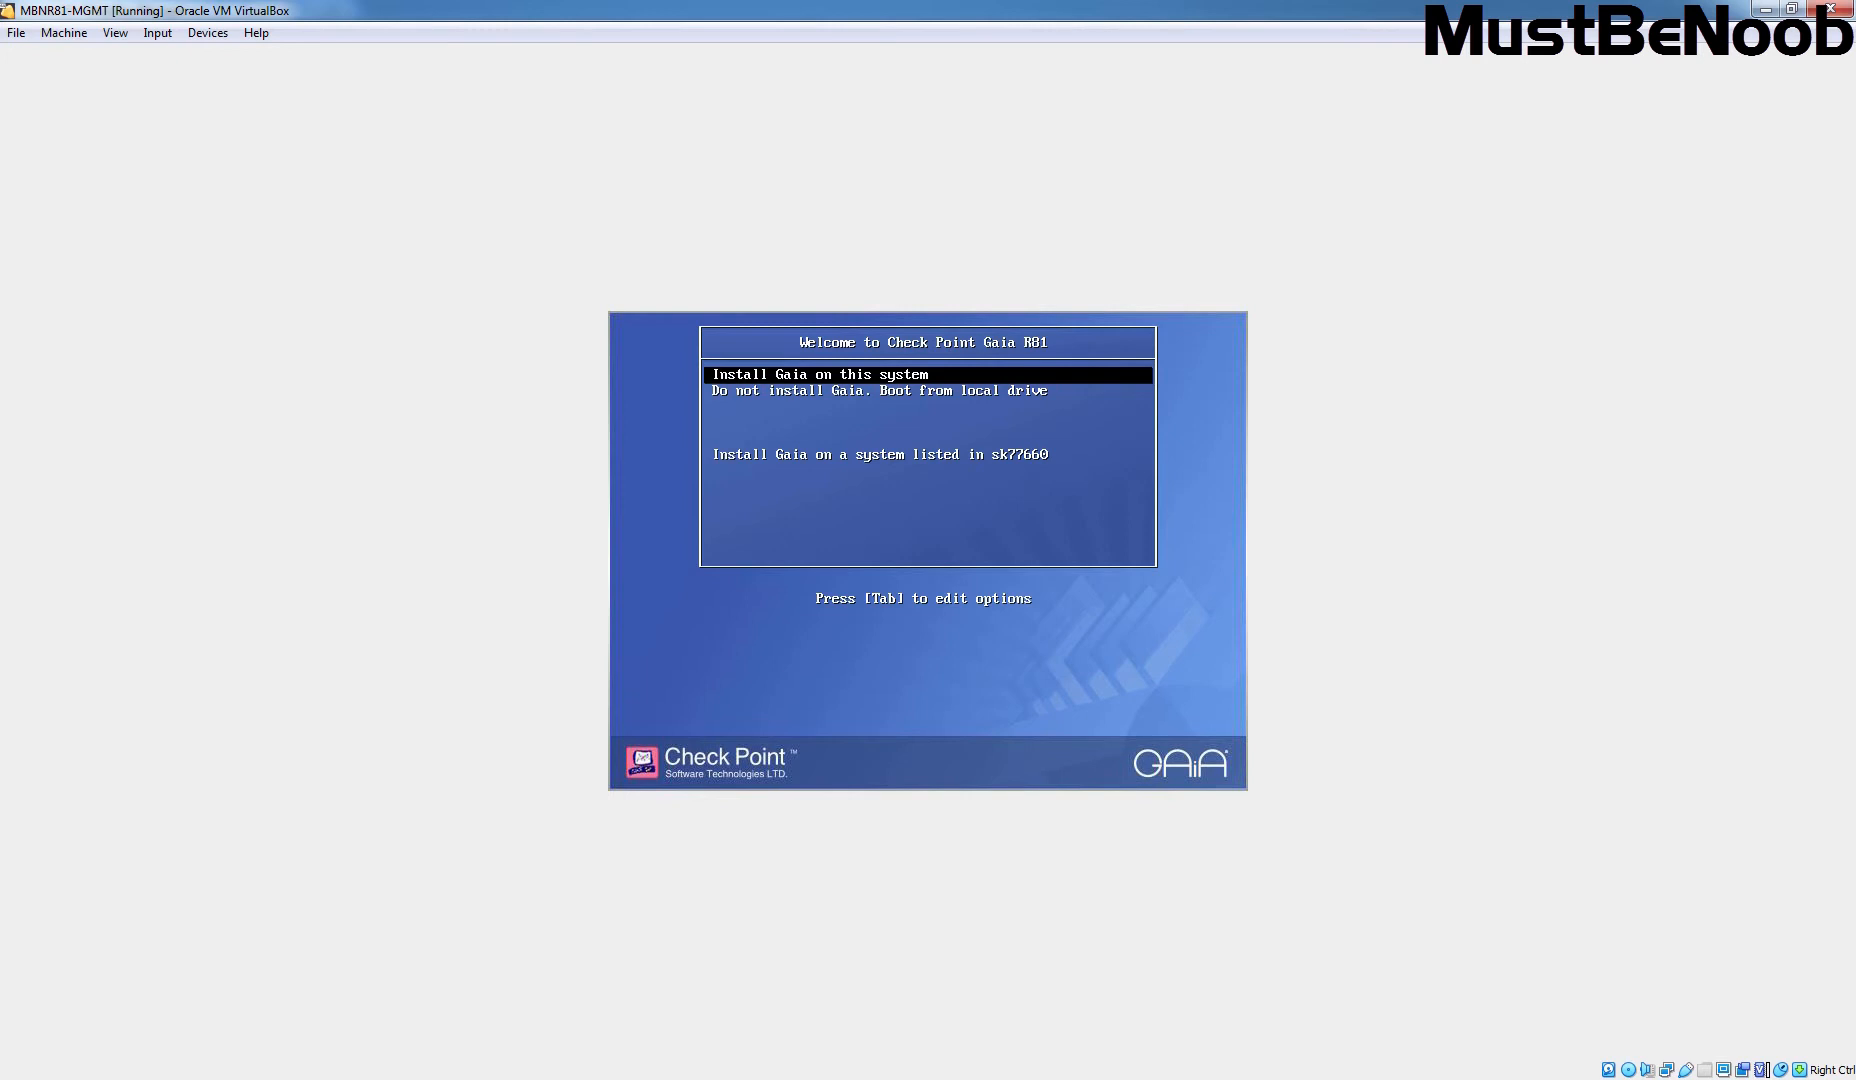
{"action": "key", "text": "Return"}
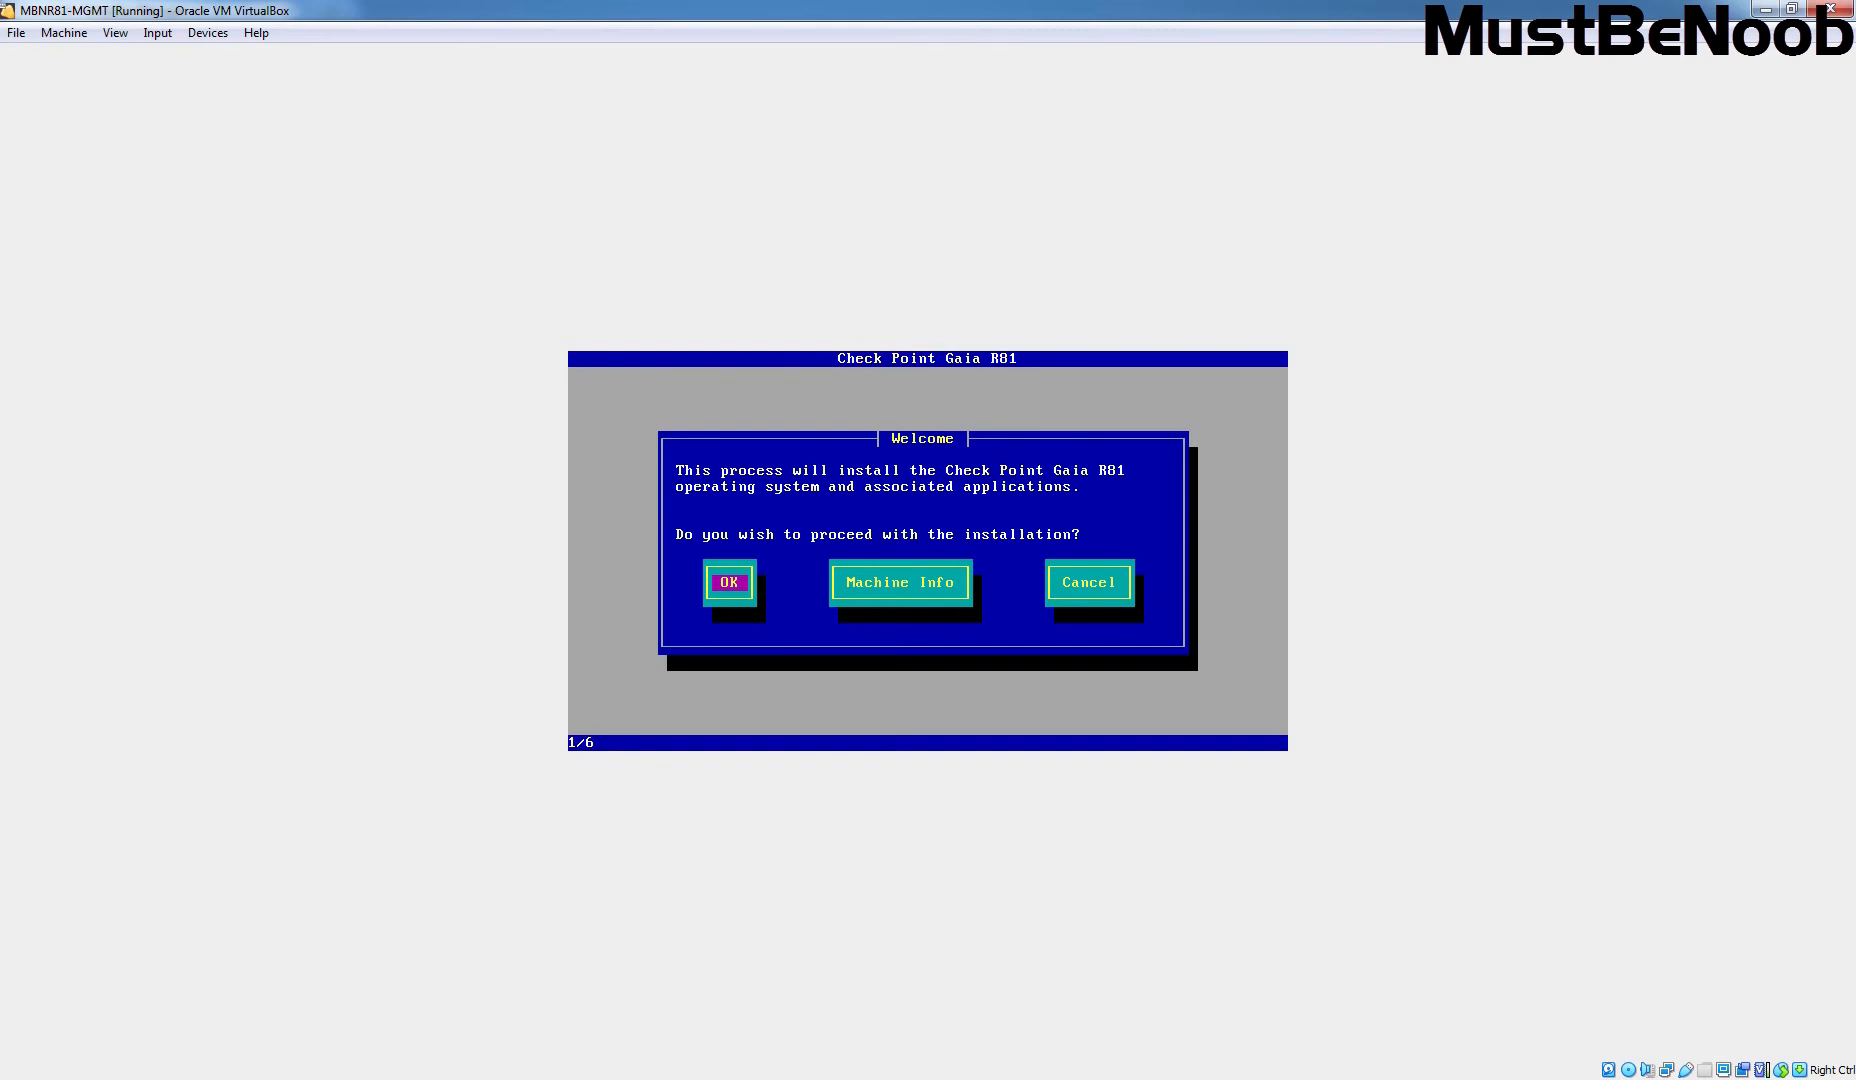
Step: Proceed past the Welcome screen and keep the US keyboard layout
{"action": "key", "text": "Return"}
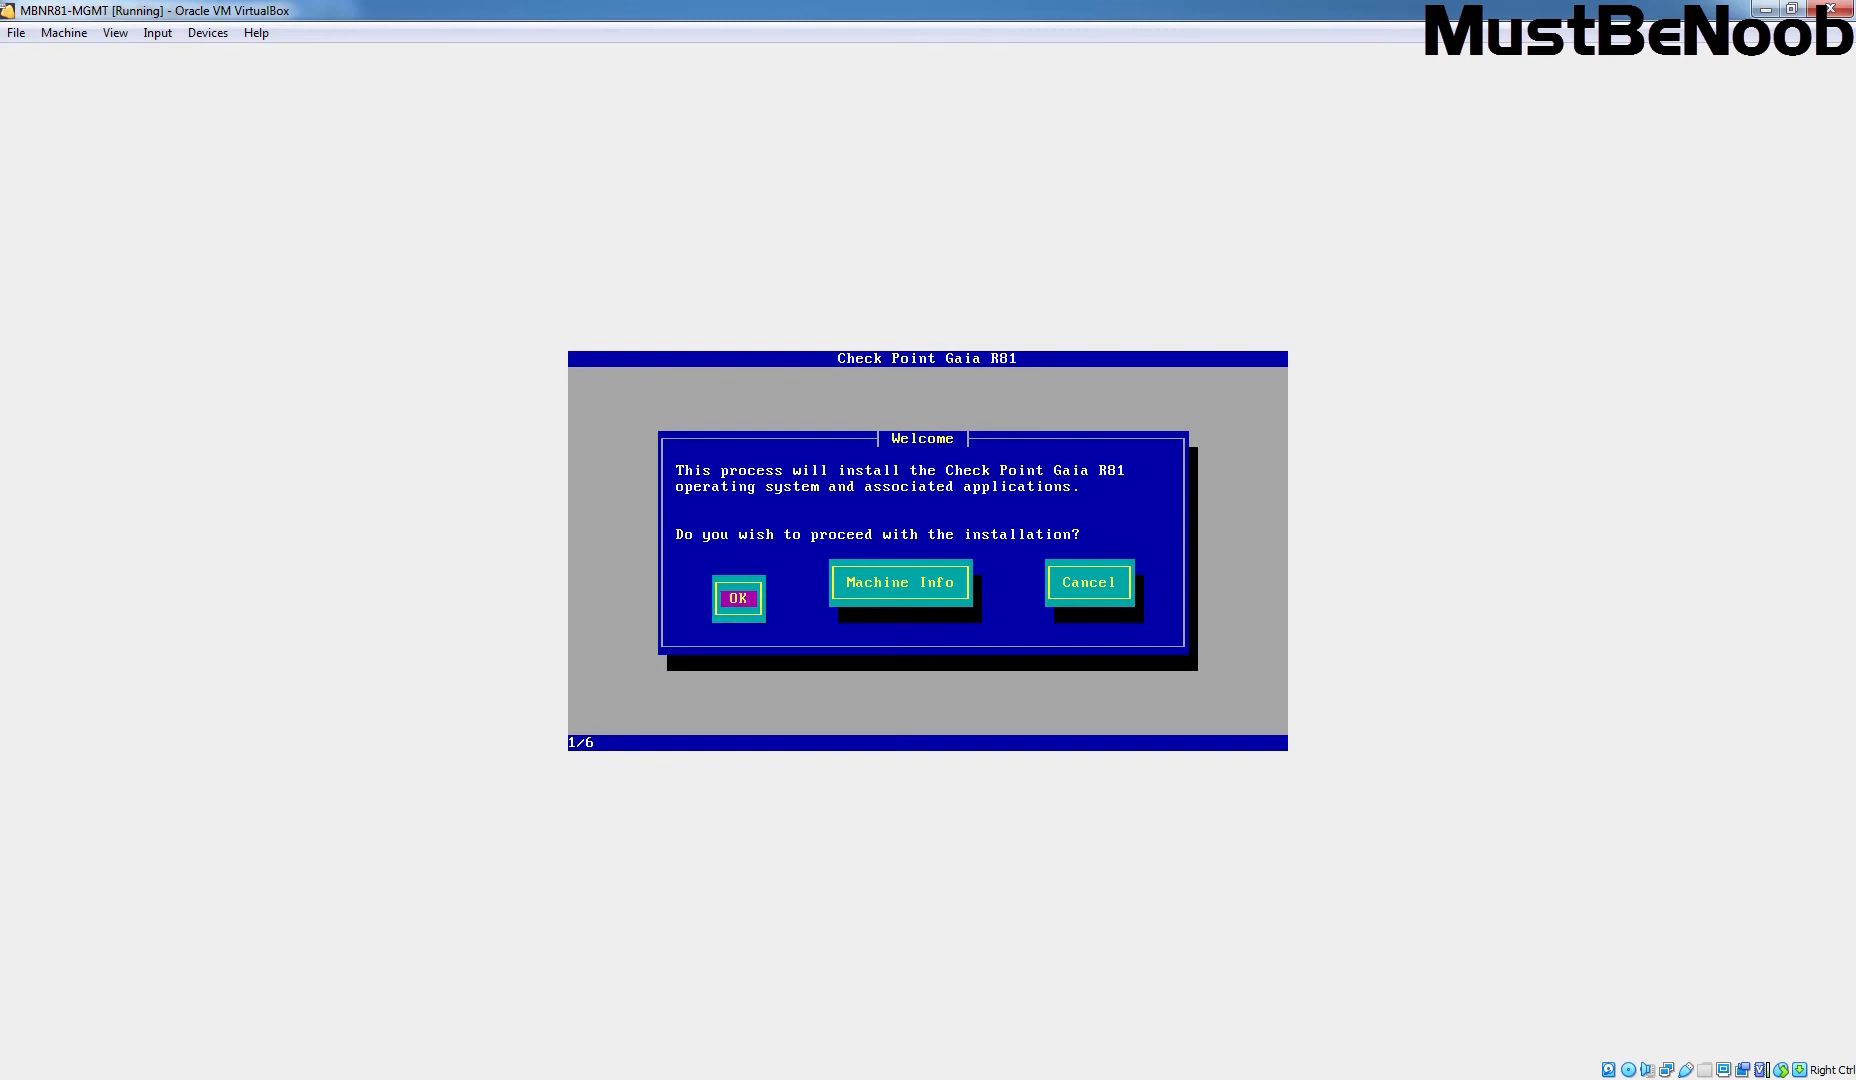
{"action": "key", "text": "Tab"}
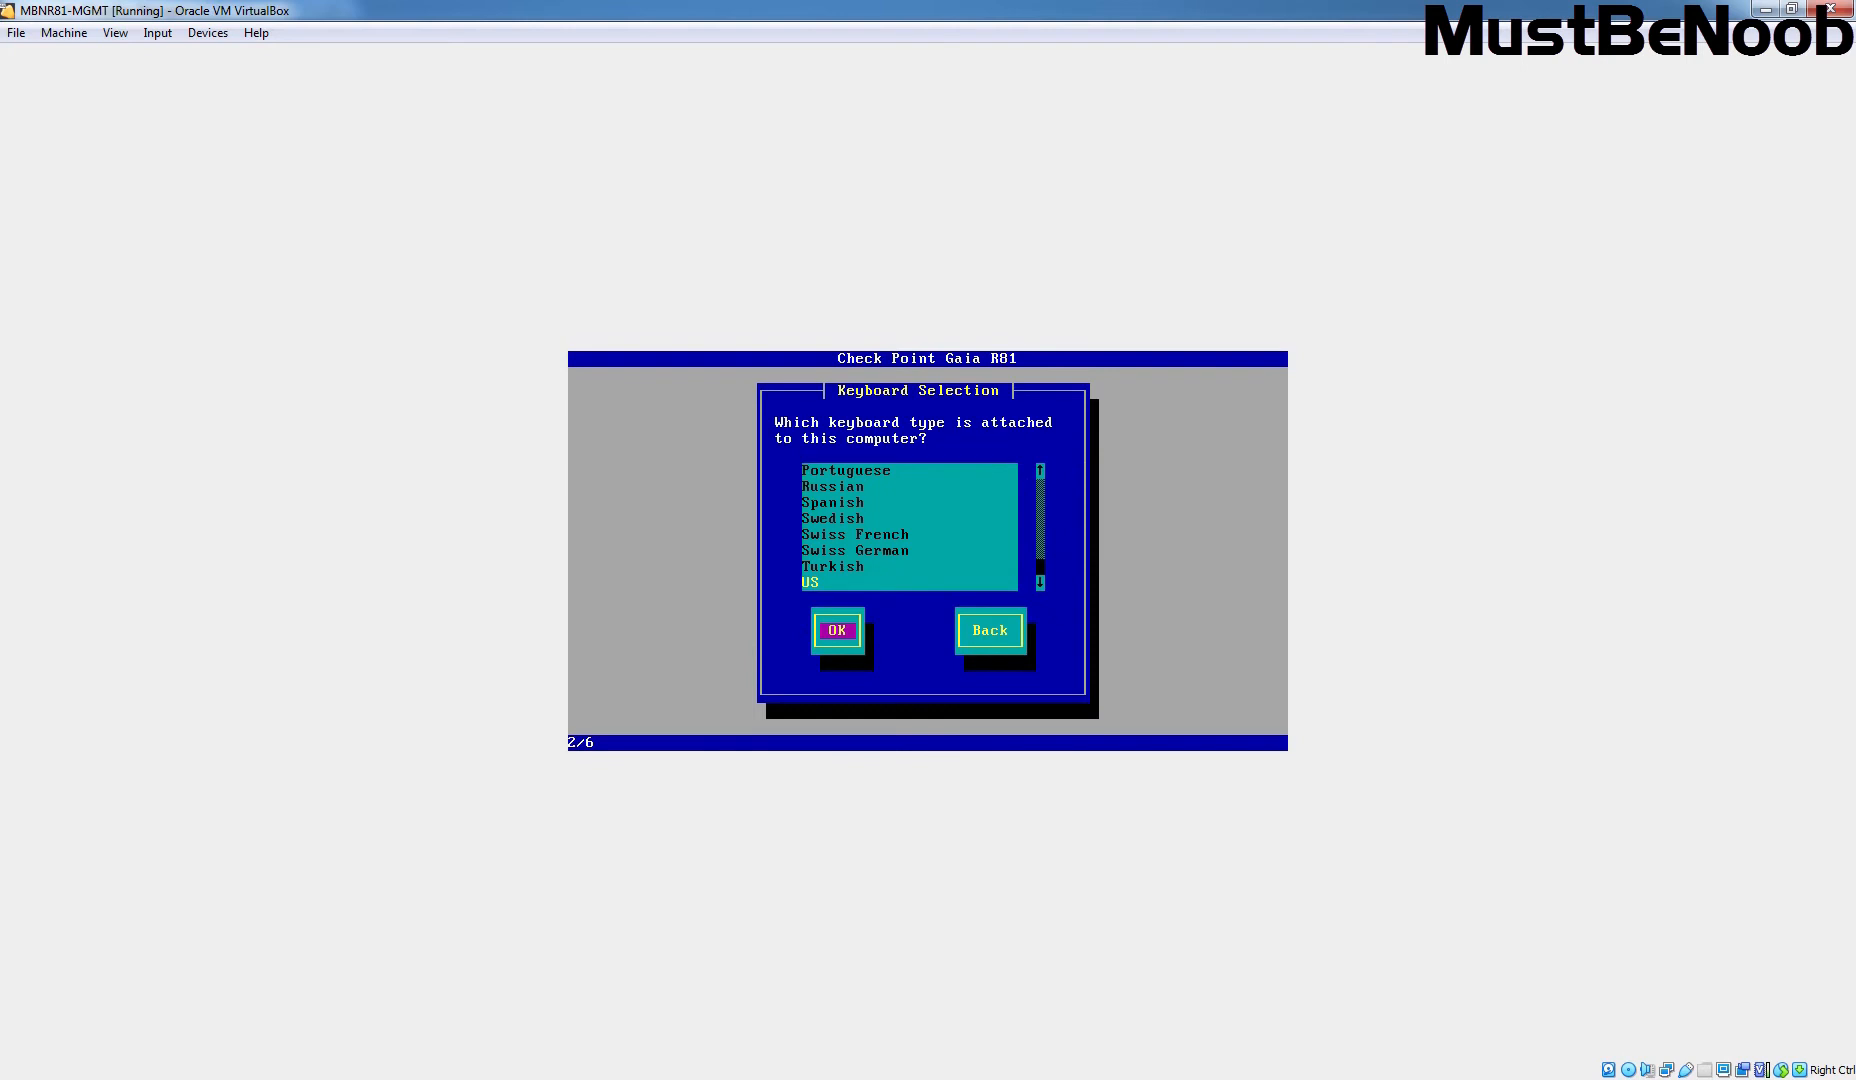
{"action": "key", "text": "Return"}
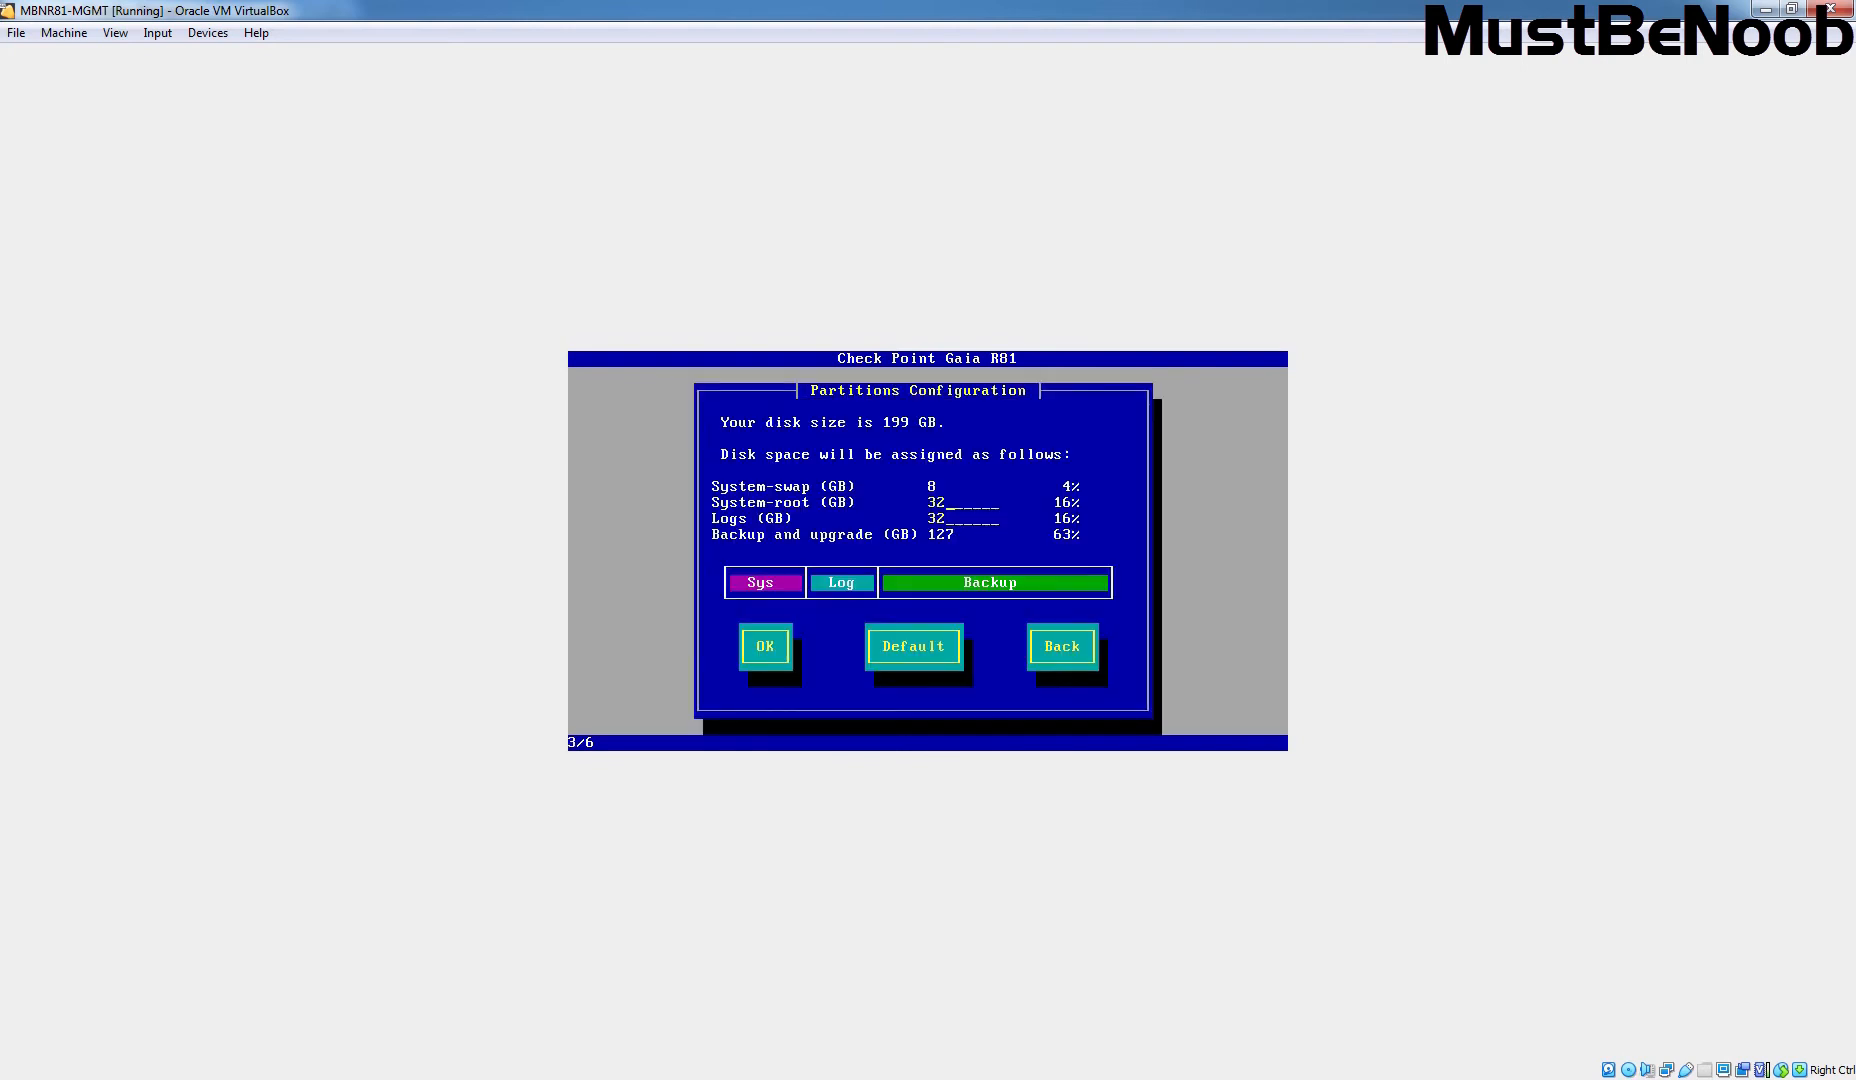
Step: Set System-root and Logs partitions to 50 GB each, leaving 91 GB for backup
{"action": "key", "text": "BackSpace"}
{"action": "key", "text": "BackSpace"}
{"action": "type", "text": "50"}
{"action": "key", "text": "Tab"}
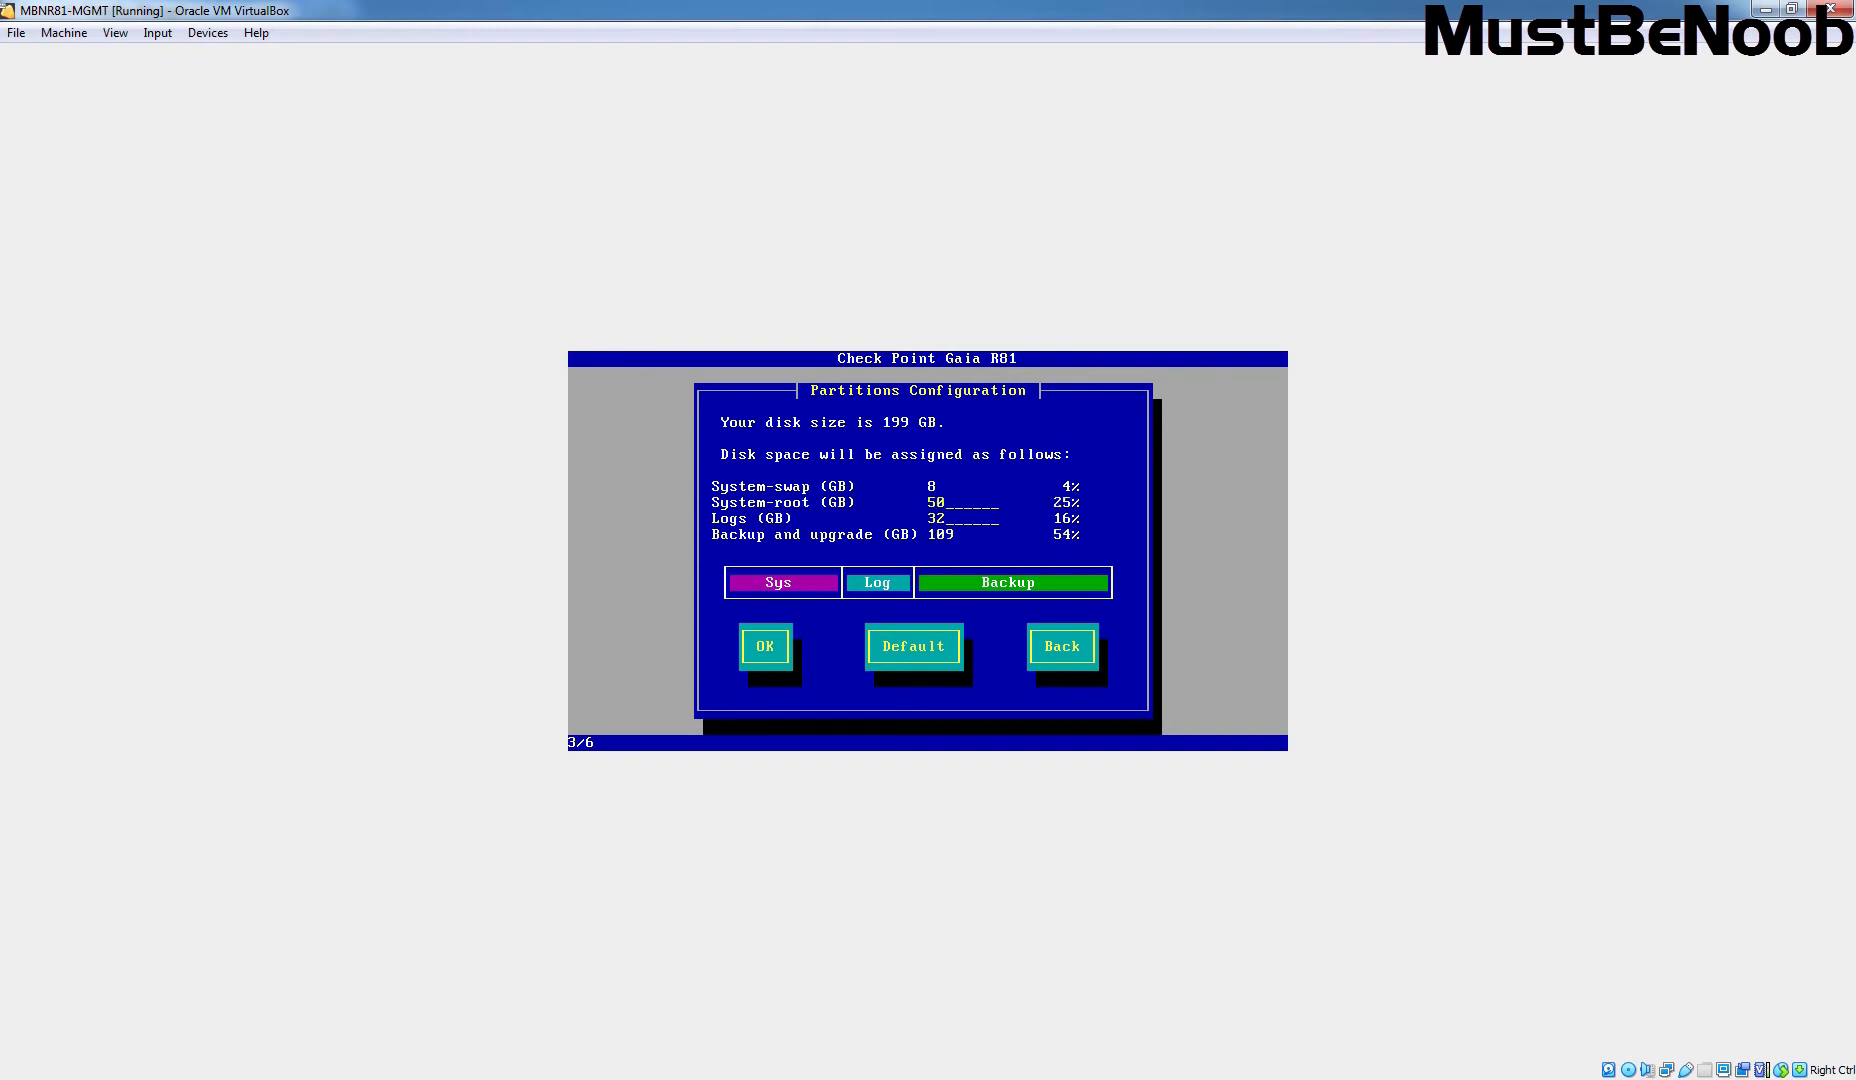
{"action": "key", "text": "BackSpace"}
{"action": "key", "text": "BackSpace"}
{"action": "type", "text": "50"}
{"action": "key", "text": "Tab"}
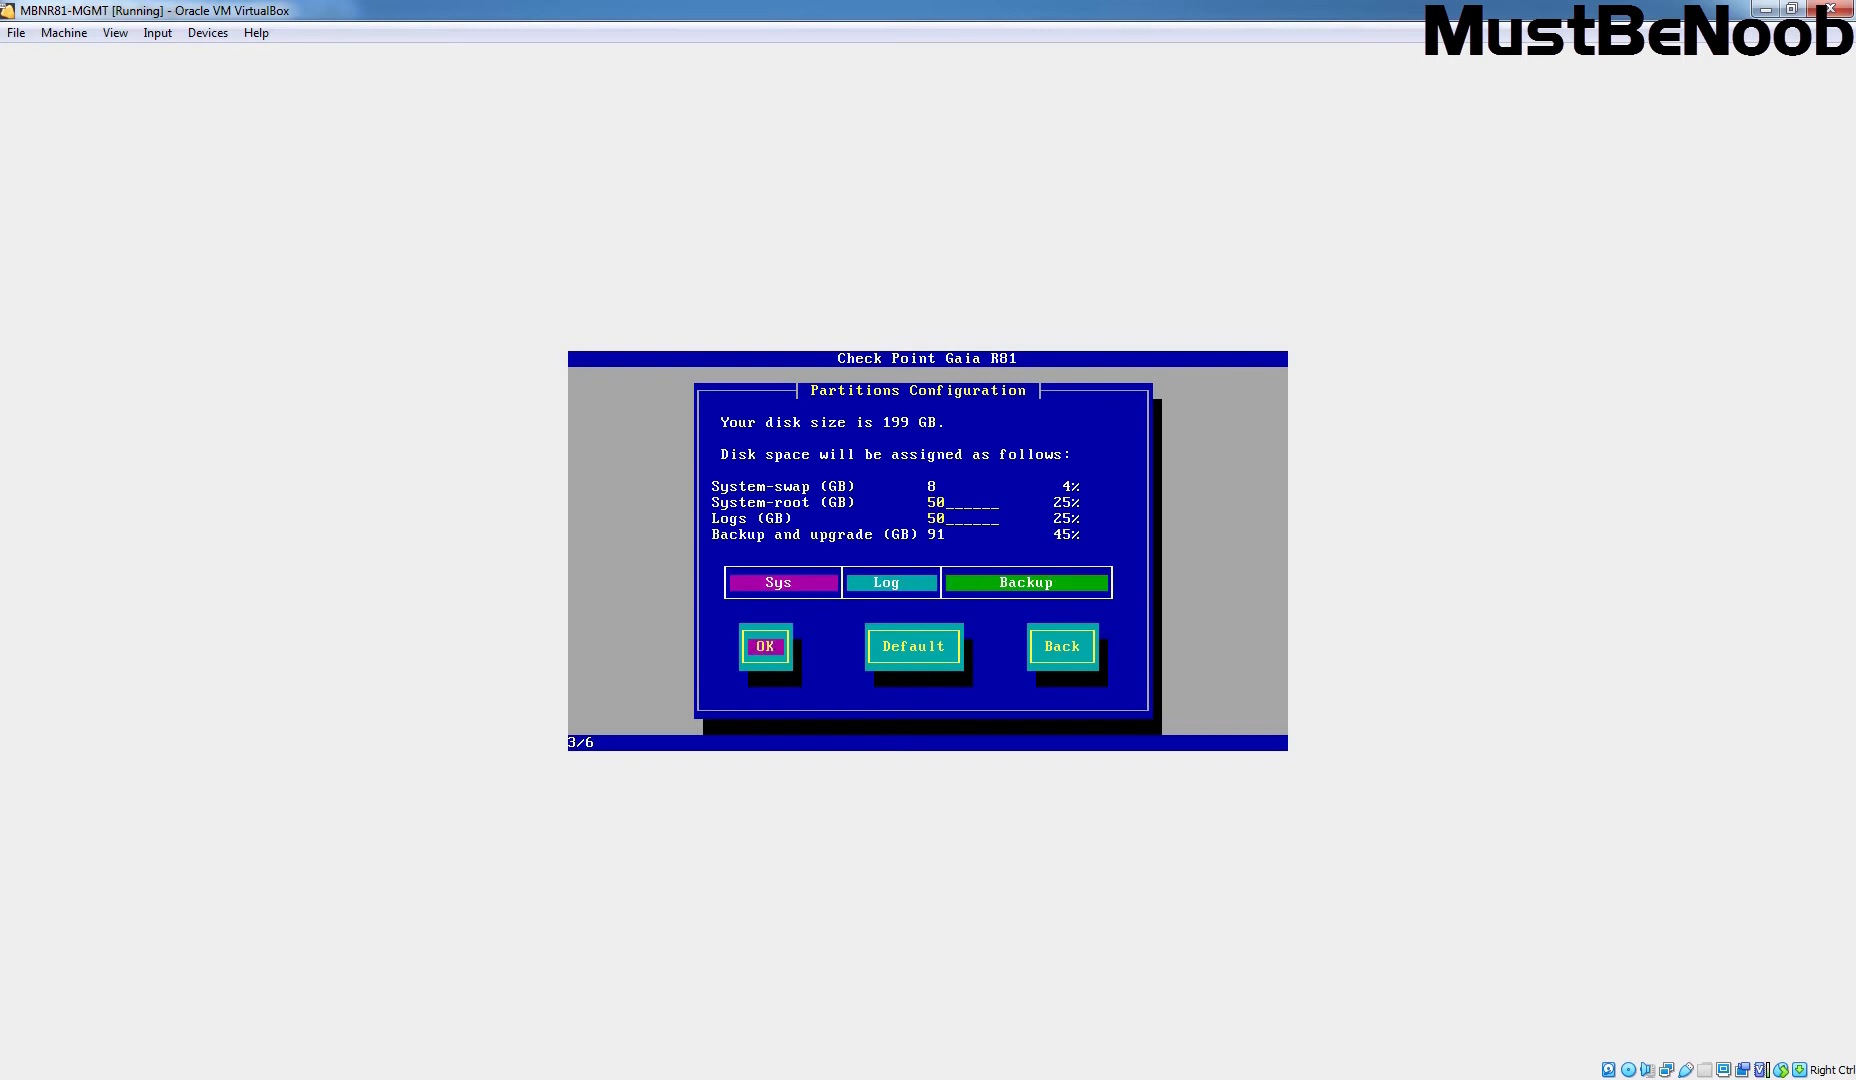
{"action": "key", "text": "Return"}
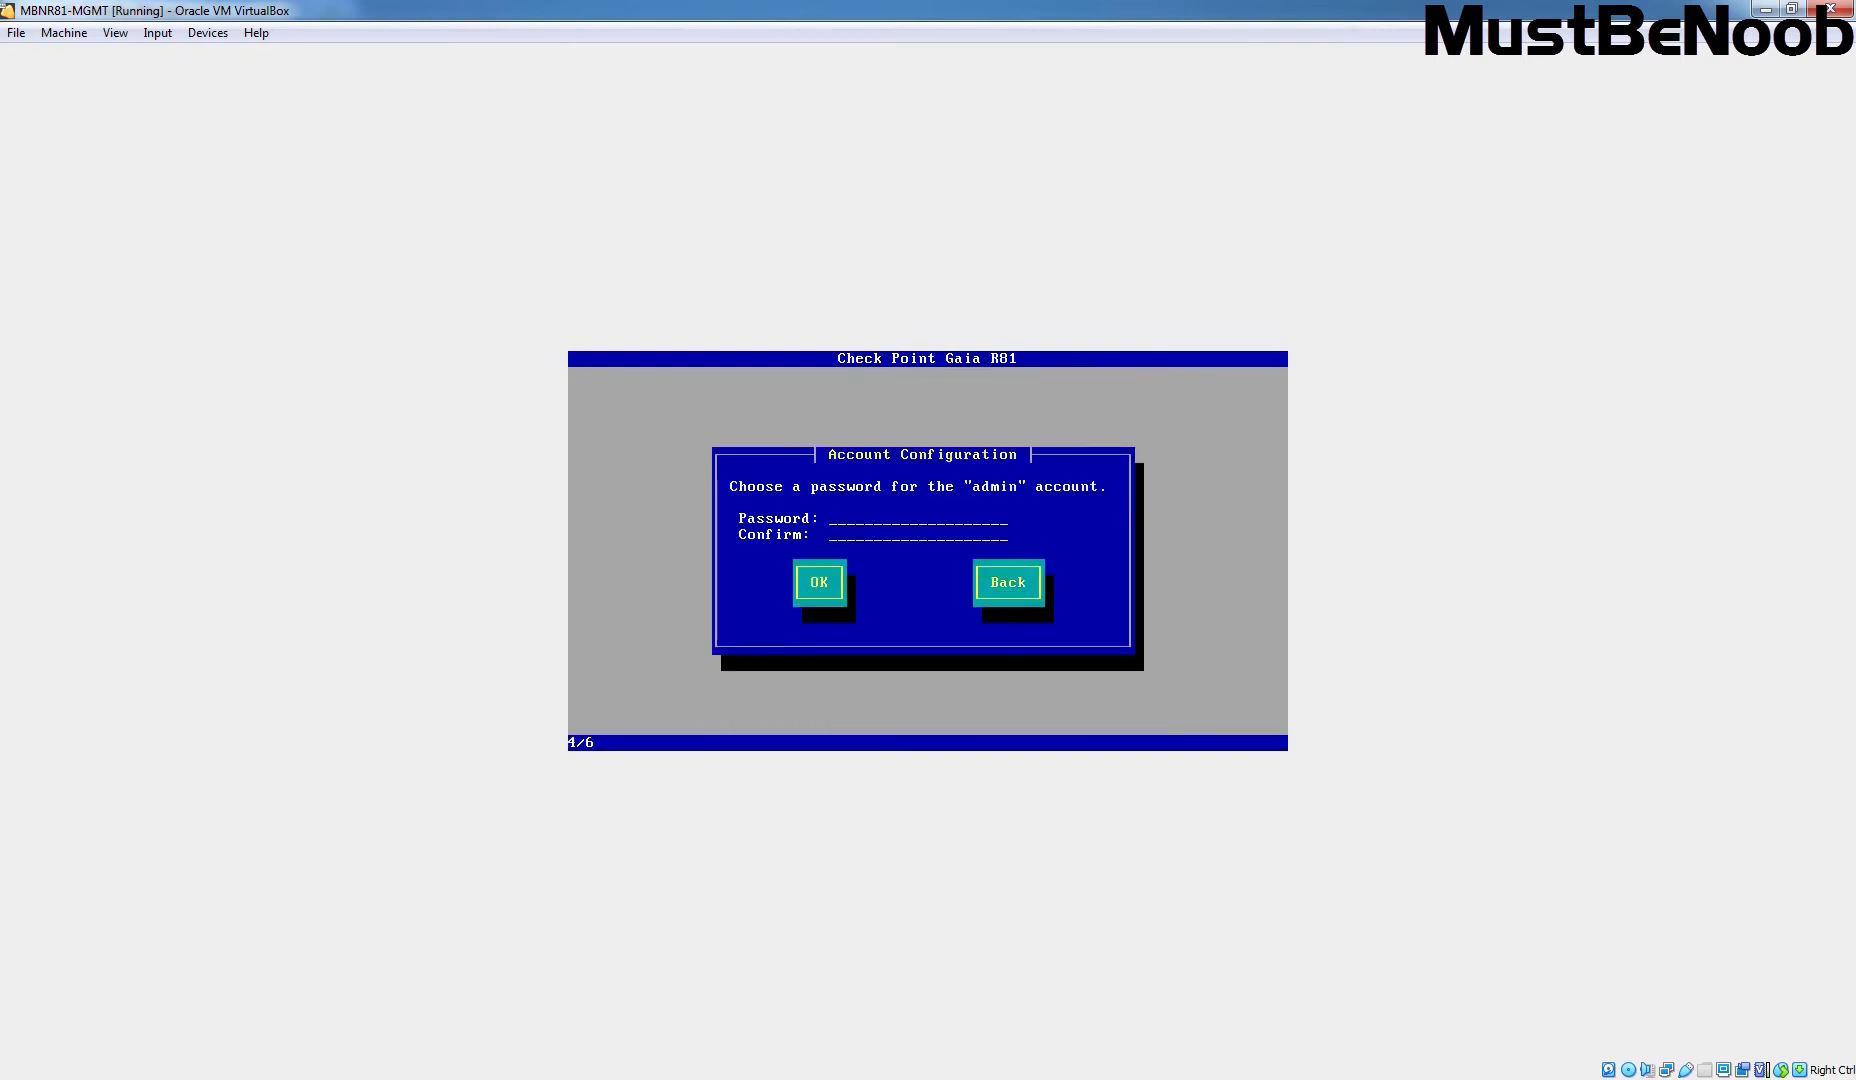
Step: Enter and confirm the admin account password
{"action": "type", "text": "*********"}
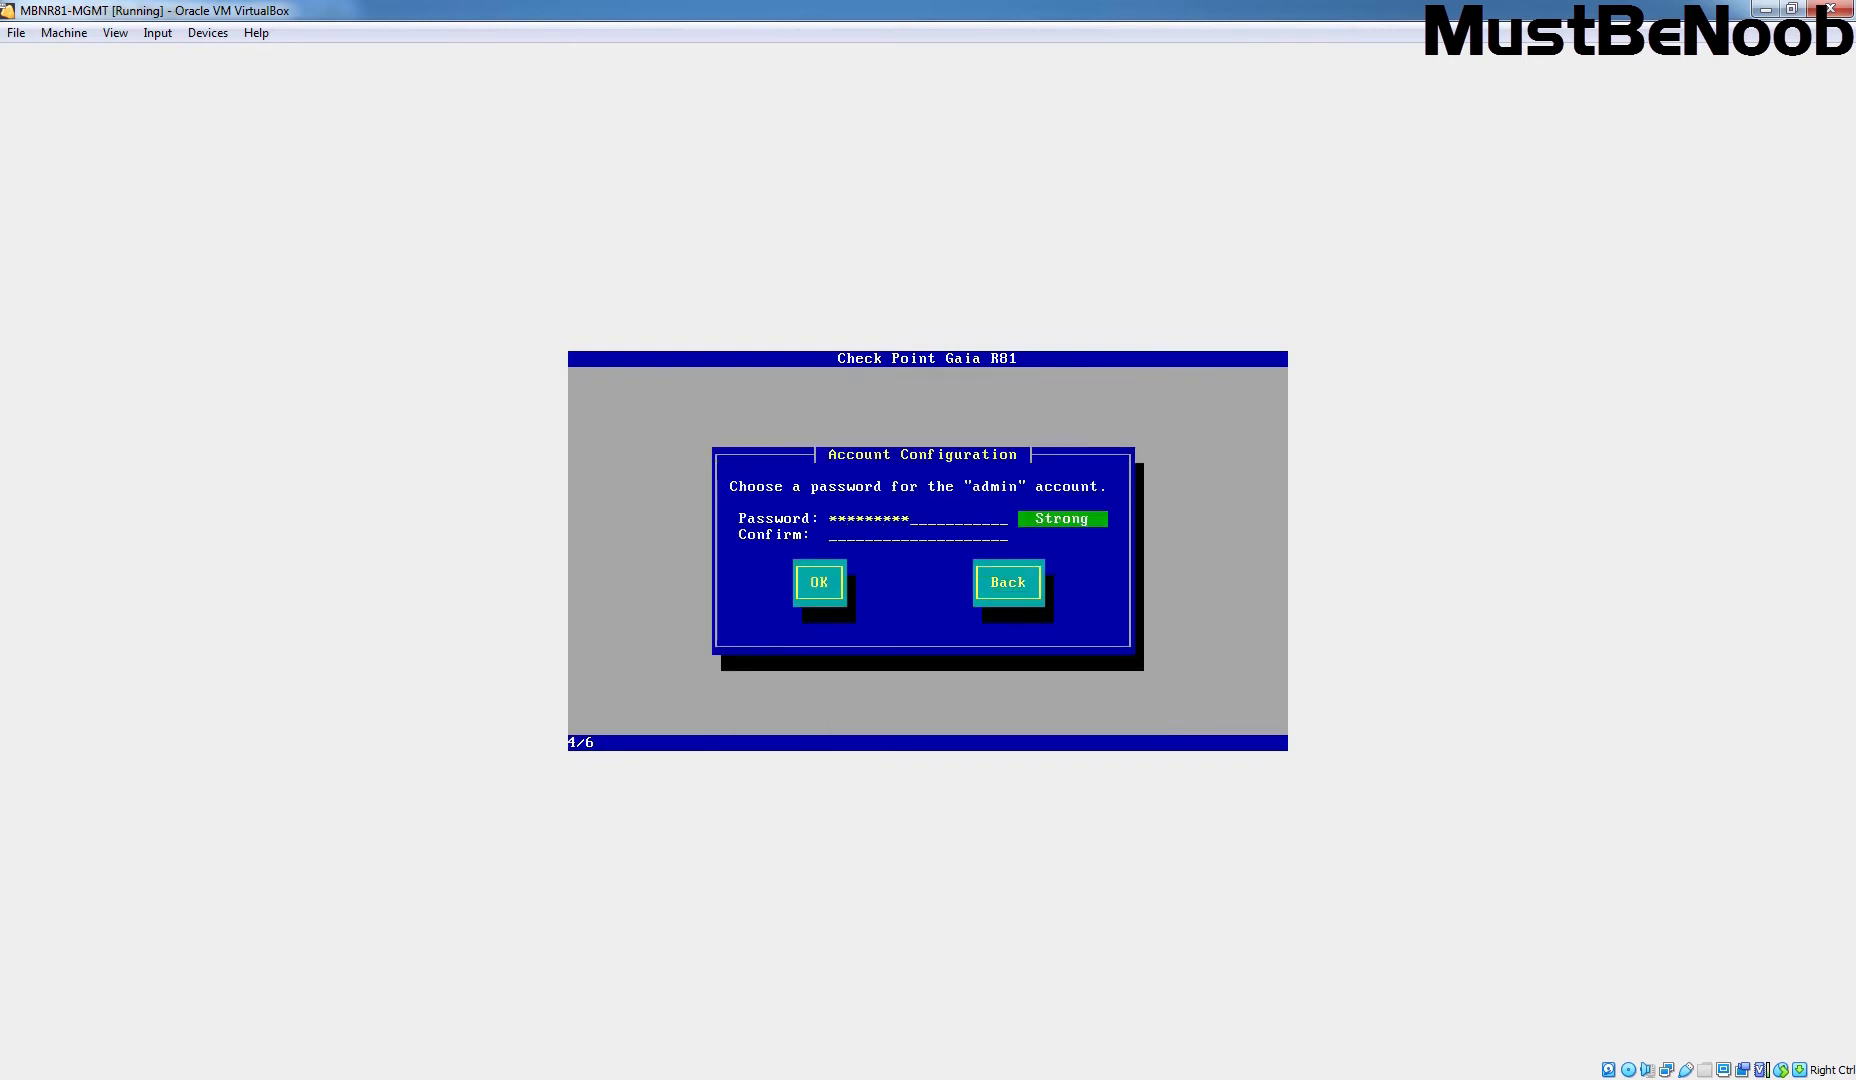
{"action": "type", "text": "********"}
{"action": "key", "text": "Tab"}
{"action": "key", "text": "Return"}
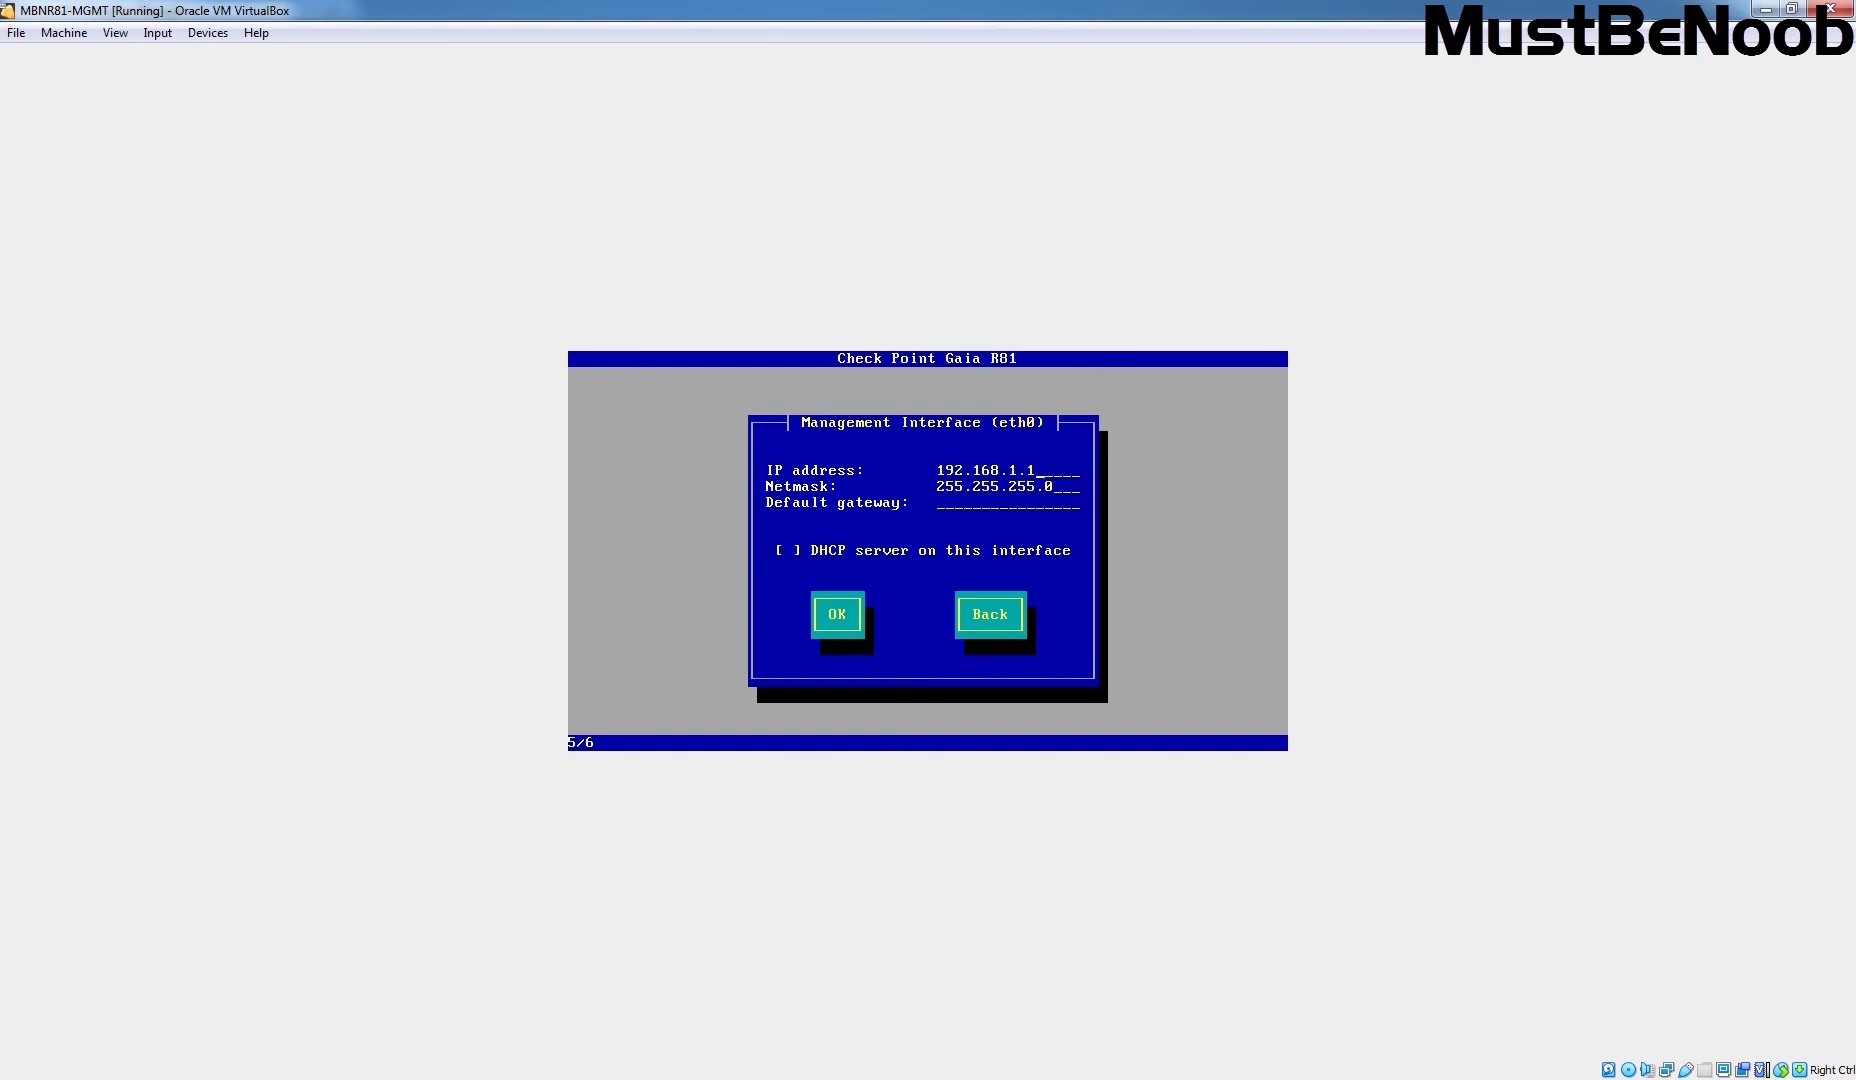
Step: Set management interface eth0 to 10.2.21.2 with netmask 255.255.255.0 and no default gateway
{"action": "key", "text": "alt+Tab"}
{"action": "key", "text": "BackSpace"}
{"action": "key", "text": "BackSpace"}
{"action": "key", "text": "BackSpace"}
{"action": "key", "text": "BackSpace"}
{"action": "key", "text": "BackSpace"}
{"action": "key", "text": "BackSpace"}
{"action": "key", "text": "BackSpace"}
{"action": "key", "text": "BackSpace"}
{"action": "key", "text": "BackSpace"}
{"action": "key", "text": "BackSpace"}
{"action": "key", "text": "BackSpace"}
{"action": "type", "text": "10.2.21.2"}
{"action": "type", "text": "10.2.21.254"}
{"action": "key", "text": "BackSpace"}
{"action": "key", "text": "BackSpace"}
{"action": "key", "text": "BackSpace"}
{"action": "key", "text": "BackSpace"}
{"action": "key", "text": "BackSpace"}
{"action": "key", "text": "BackSpace"}
{"action": "key", "text": "BackSpace"}
{"action": "key", "text": "BackSpace"}
{"action": "key", "text": "BackSpace"}
{"action": "key", "text": "BackSpace"}
{"action": "key", "text": "BackSpace"}
{"action": "key", "text": "Tab"}
{"action": "key", "text": "Tab"}
{"action": "key", "text": "Return"}
{"action": "key", "text": "Tab"}
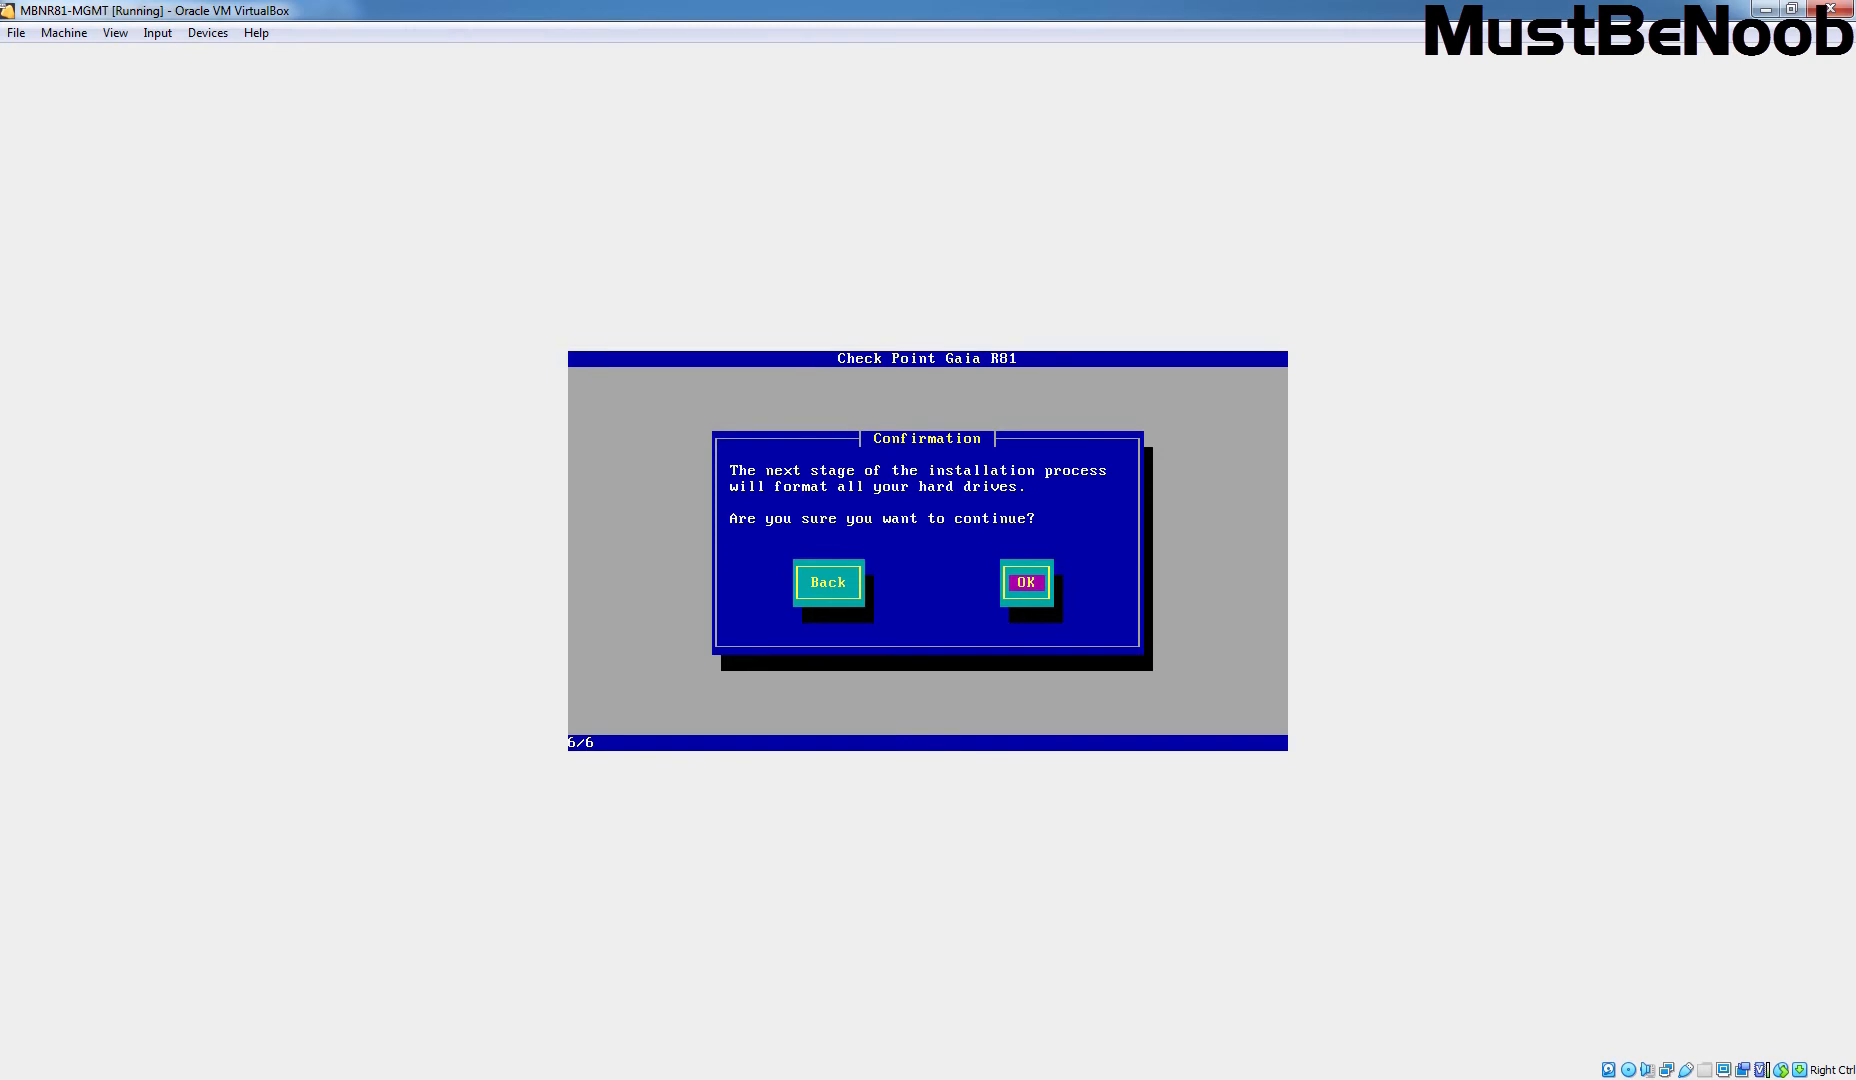
Step: Agree to format the drives, then reboot once the Gaia installation completes
{"action": "key", "text": "Return"}
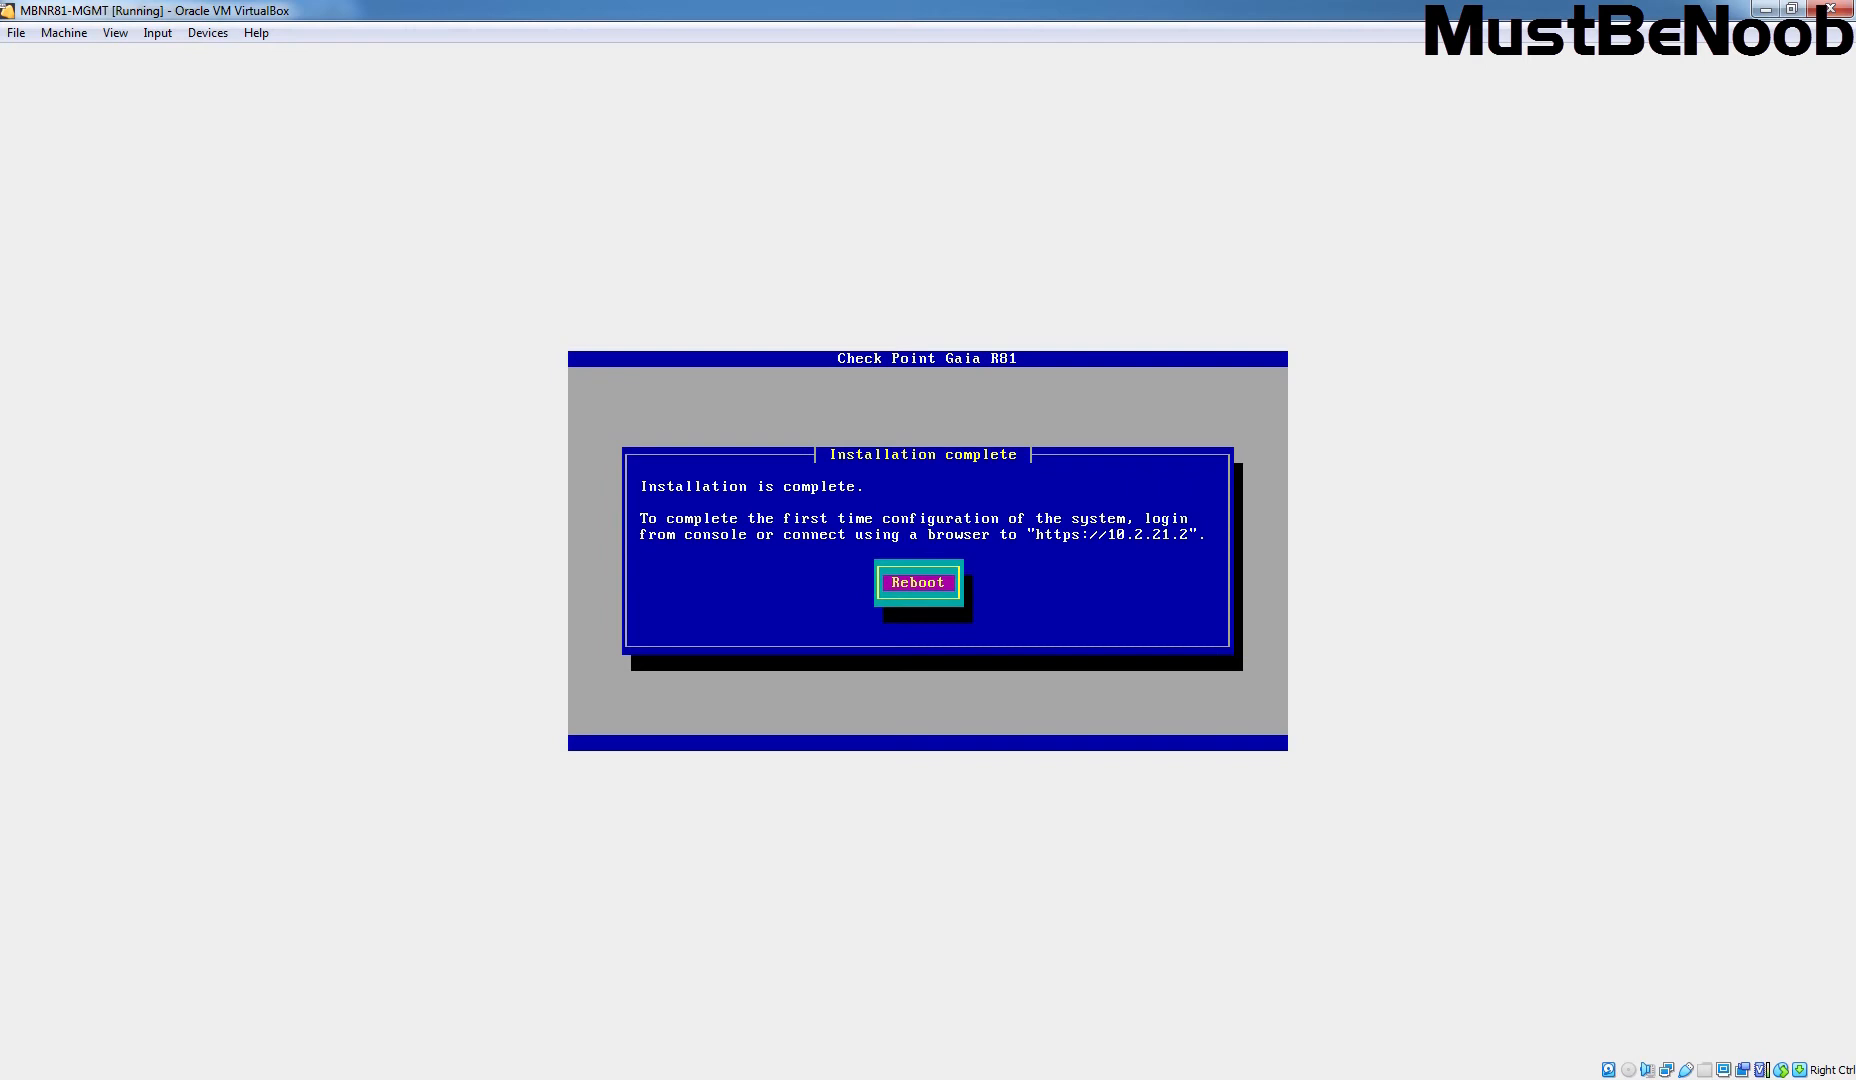
{"action": "key", "text": "Return"}
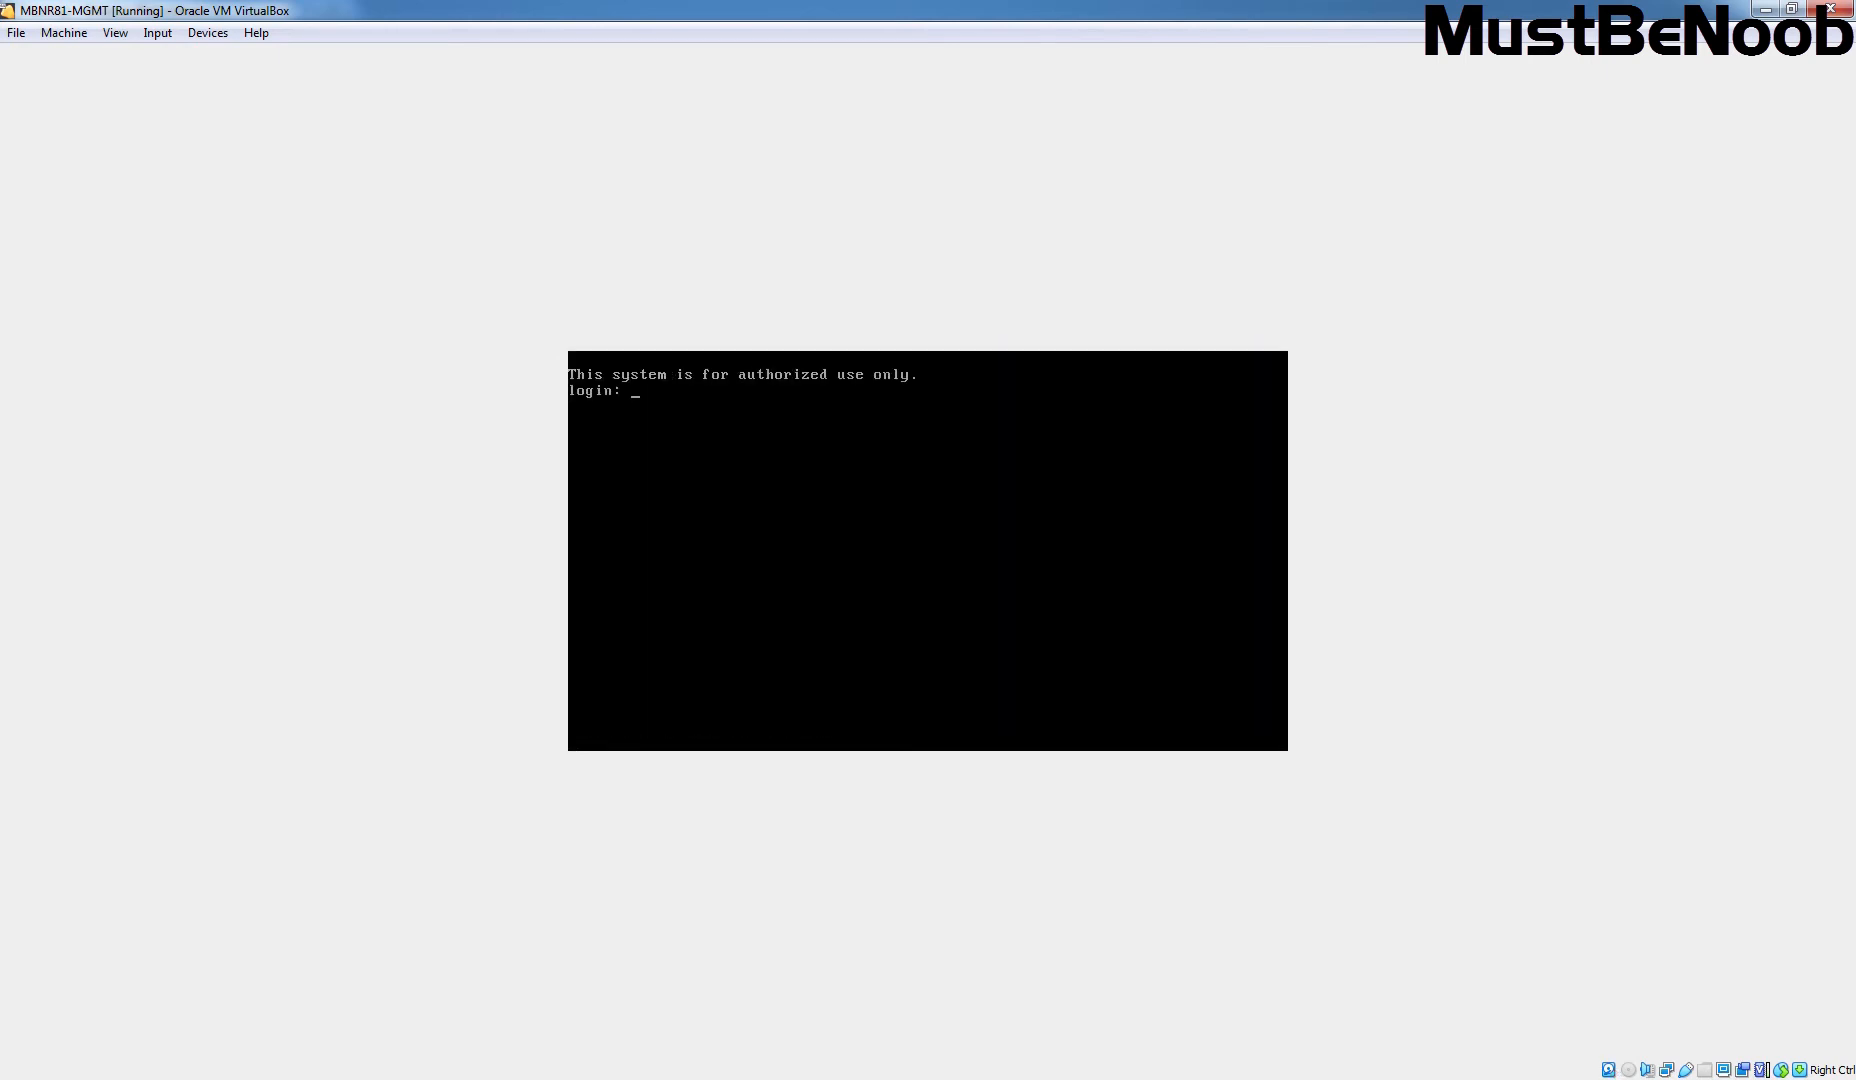
Step: Enter admin as the username at the Gaia console login prompt
{"action": "type", "text": "admin"}
{"action": "key", "text": "Return"}
{"action": "key", "text": "Return"}
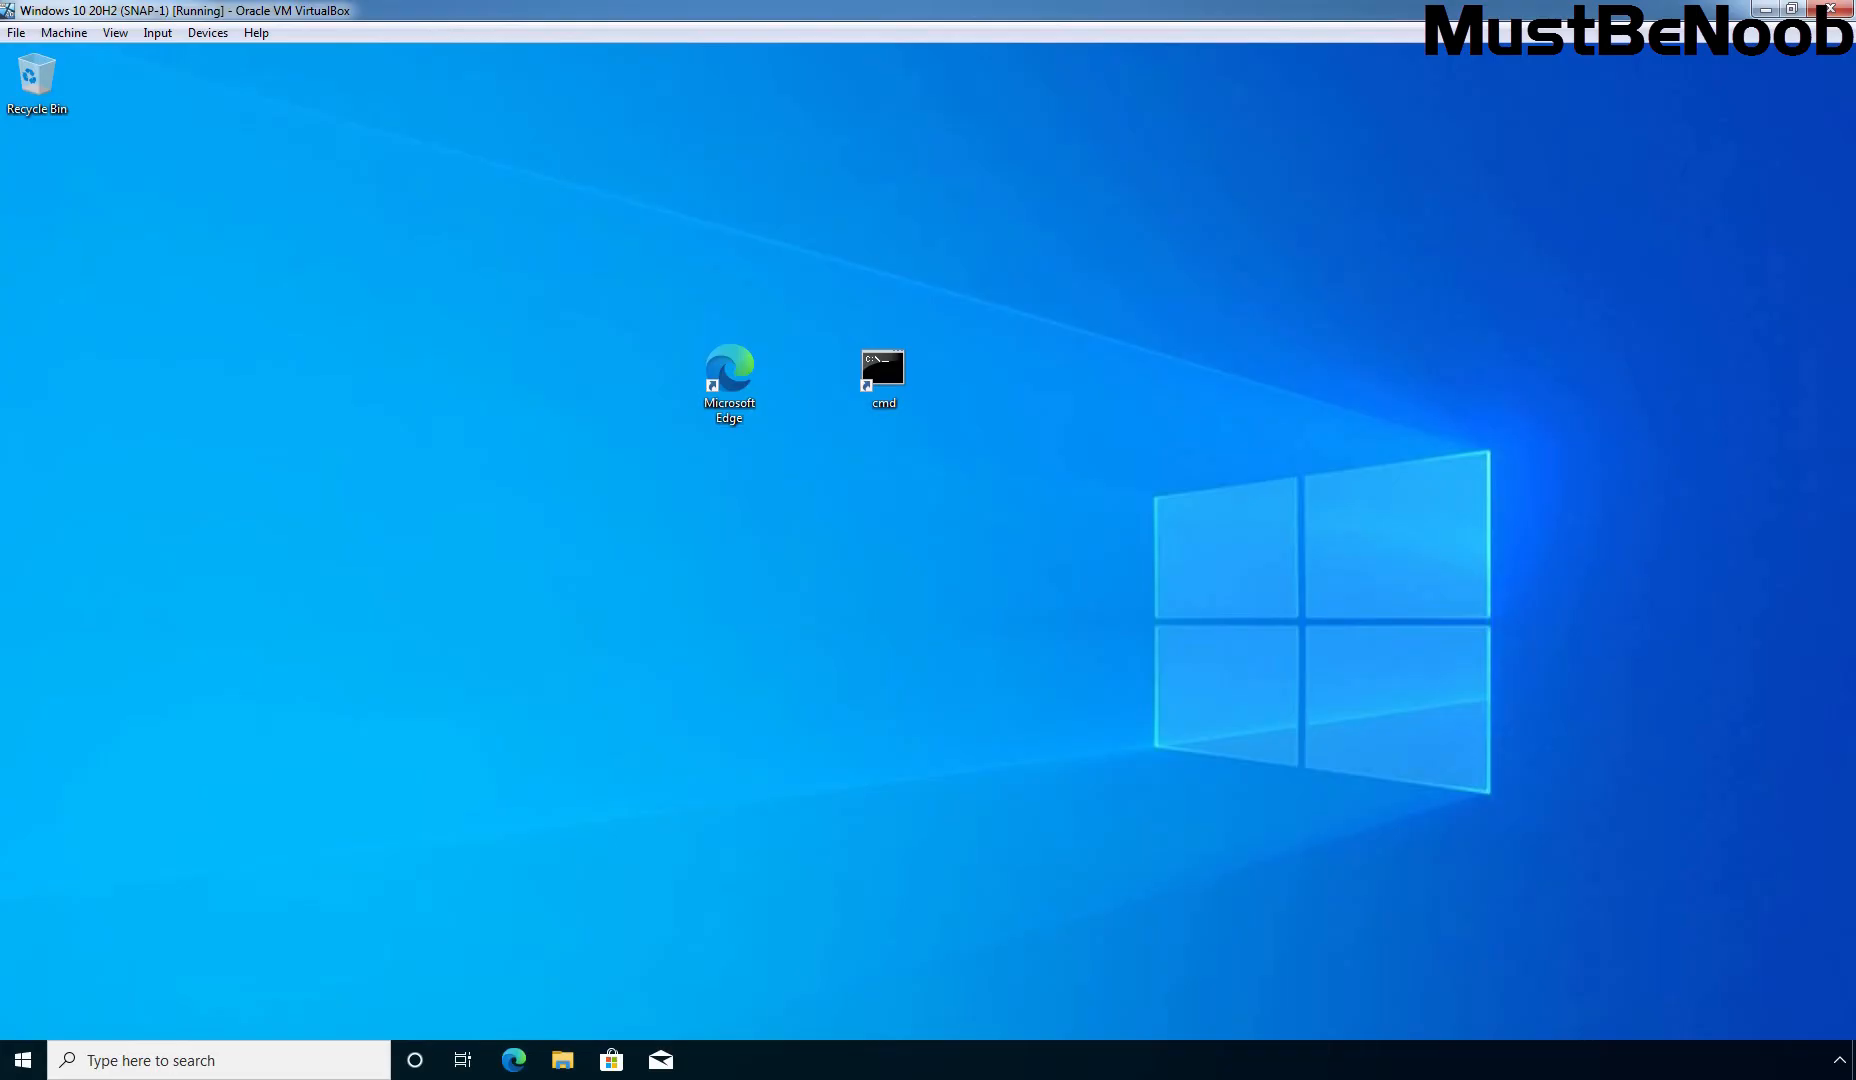
Step: Run ipconfig in a command prompt and compare the result against the topology diagram
{"action": "double_click", "coordinate": [880, 370]}
{"action": "type", "text": "ip"}
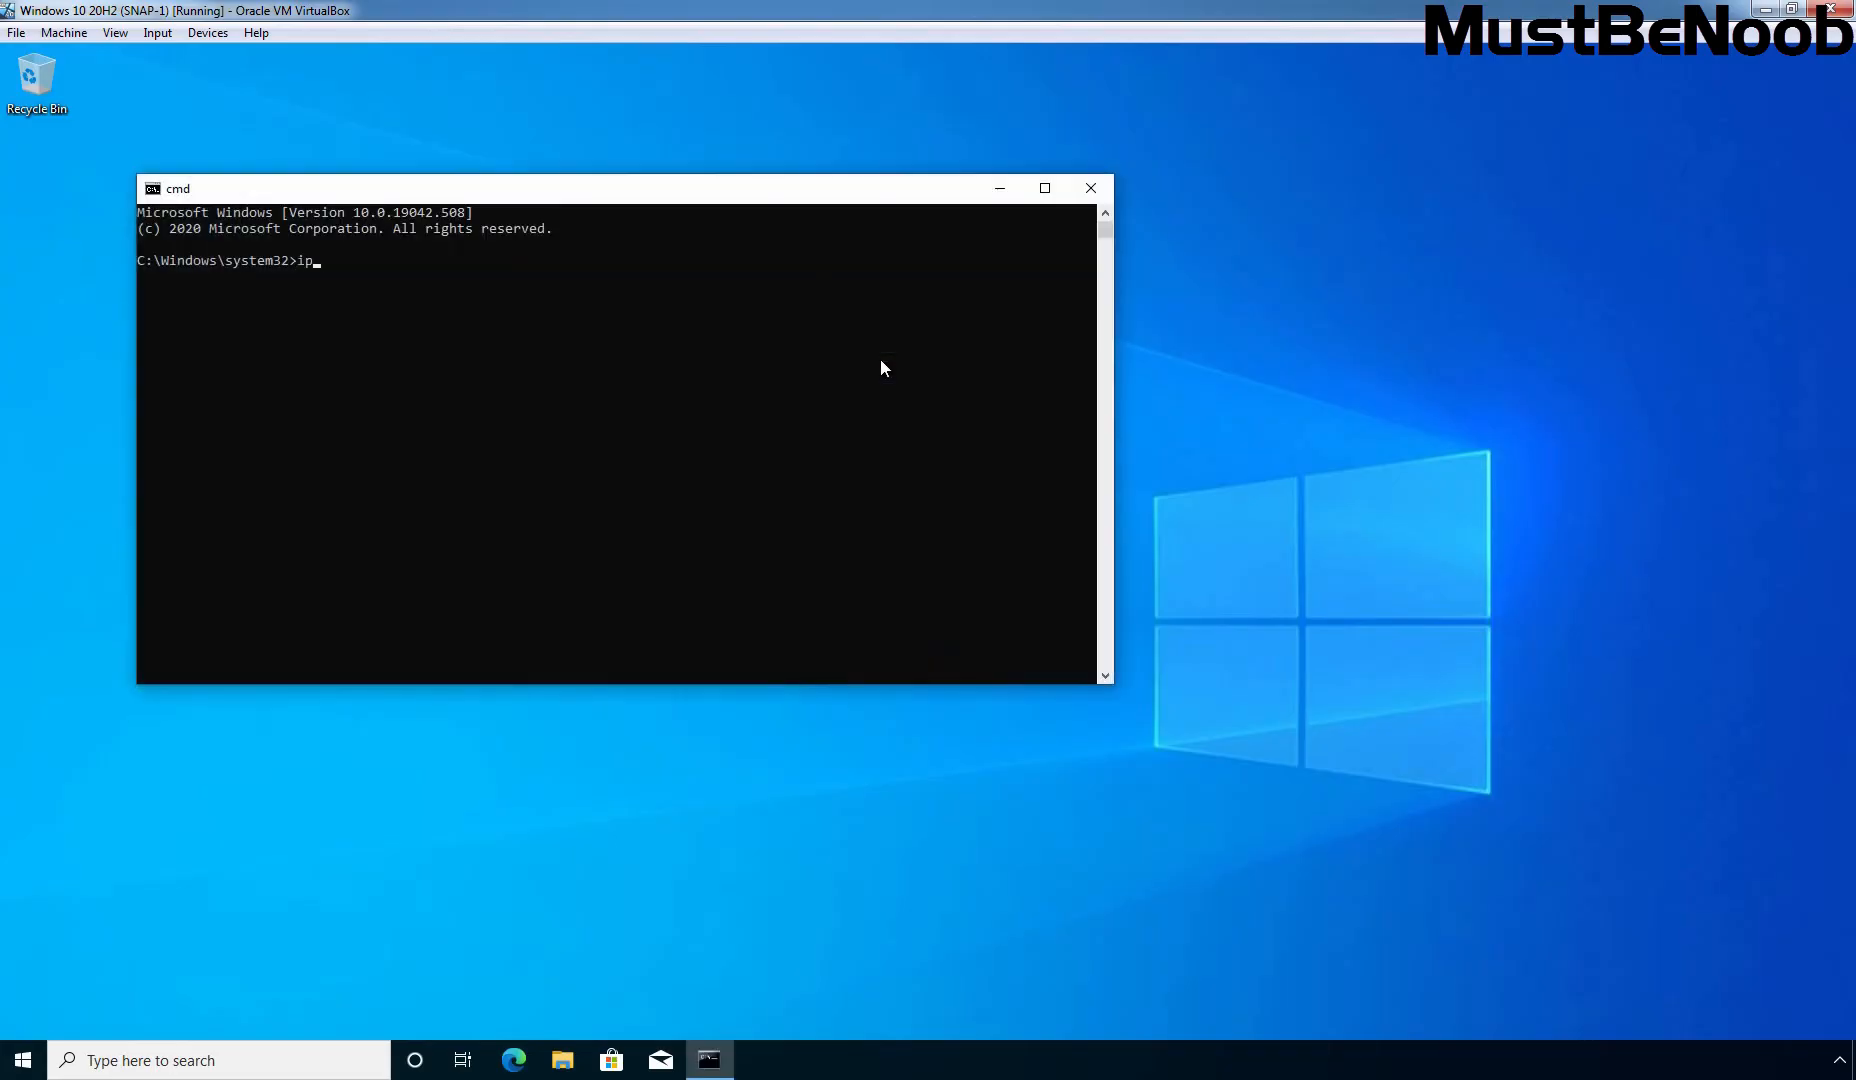
{"action": "type", "text": "config"}
{"action": "key", "text": "Return"}
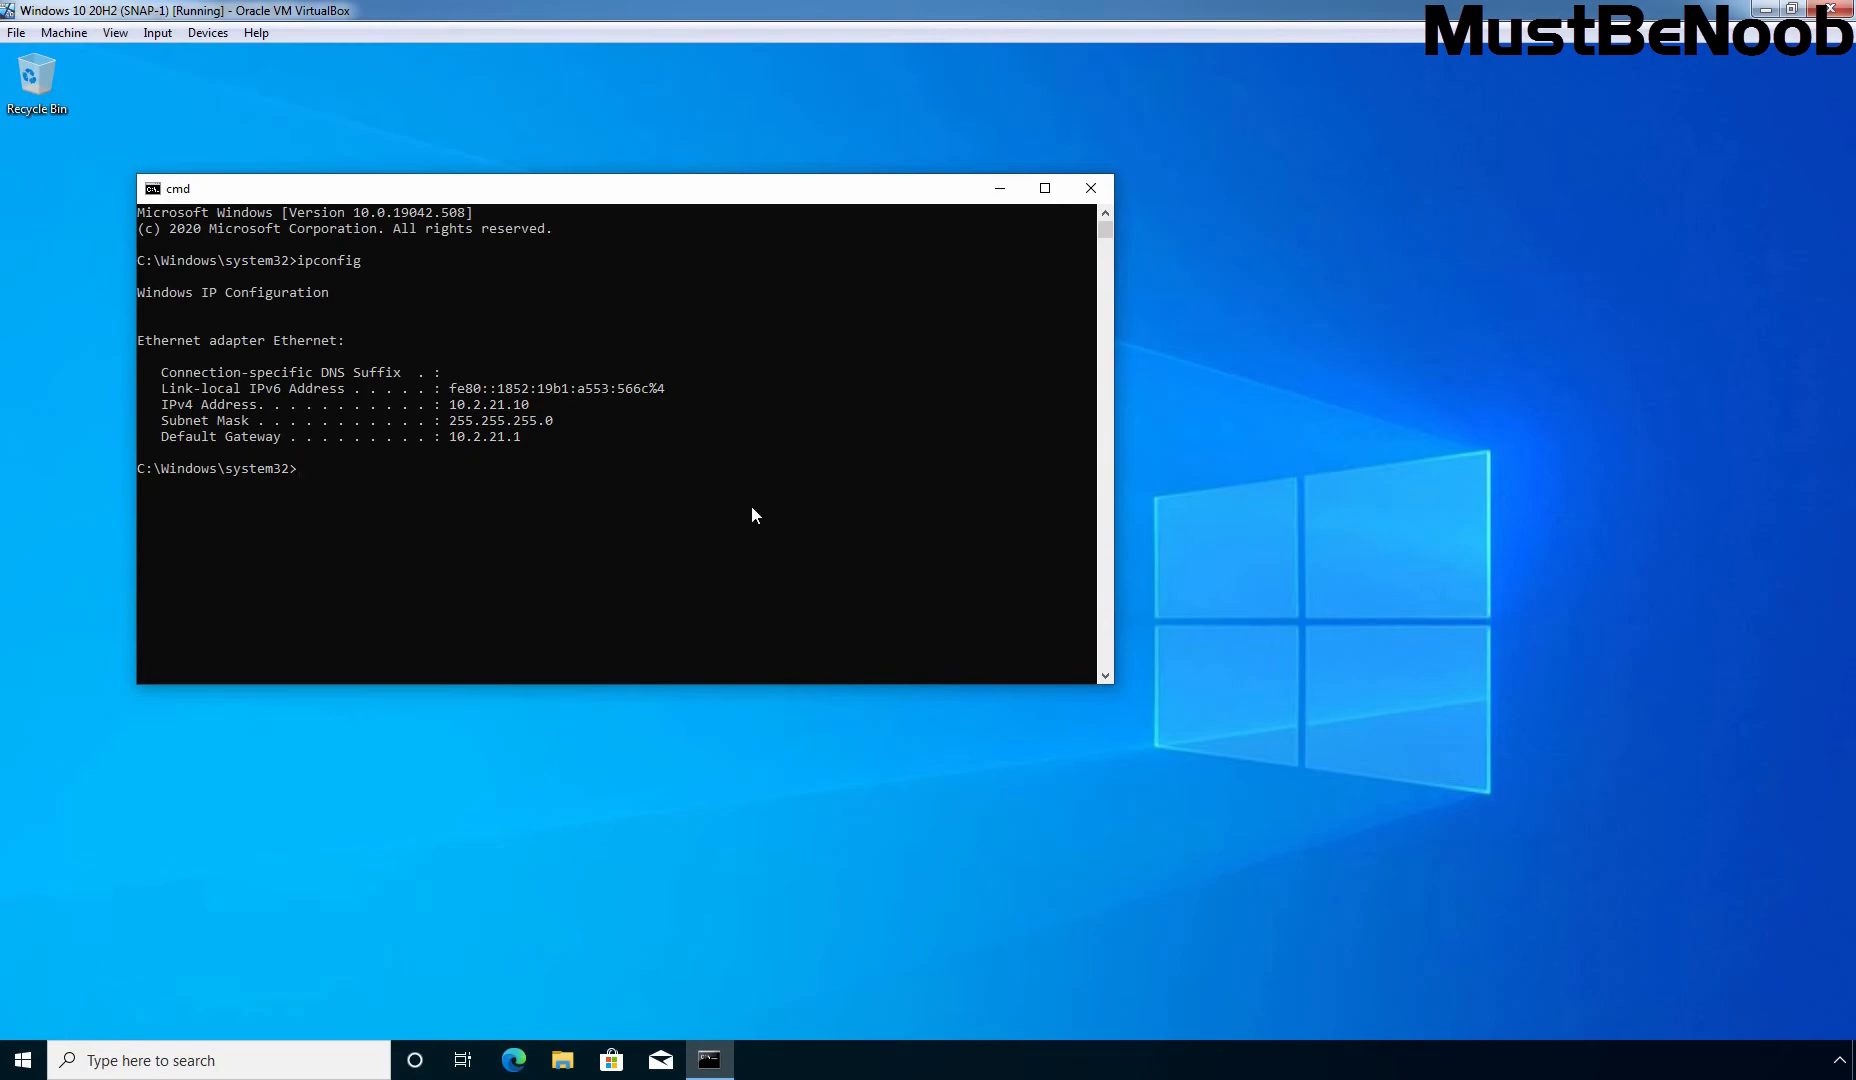
{"action": "key", "text": "alt+Tab"}
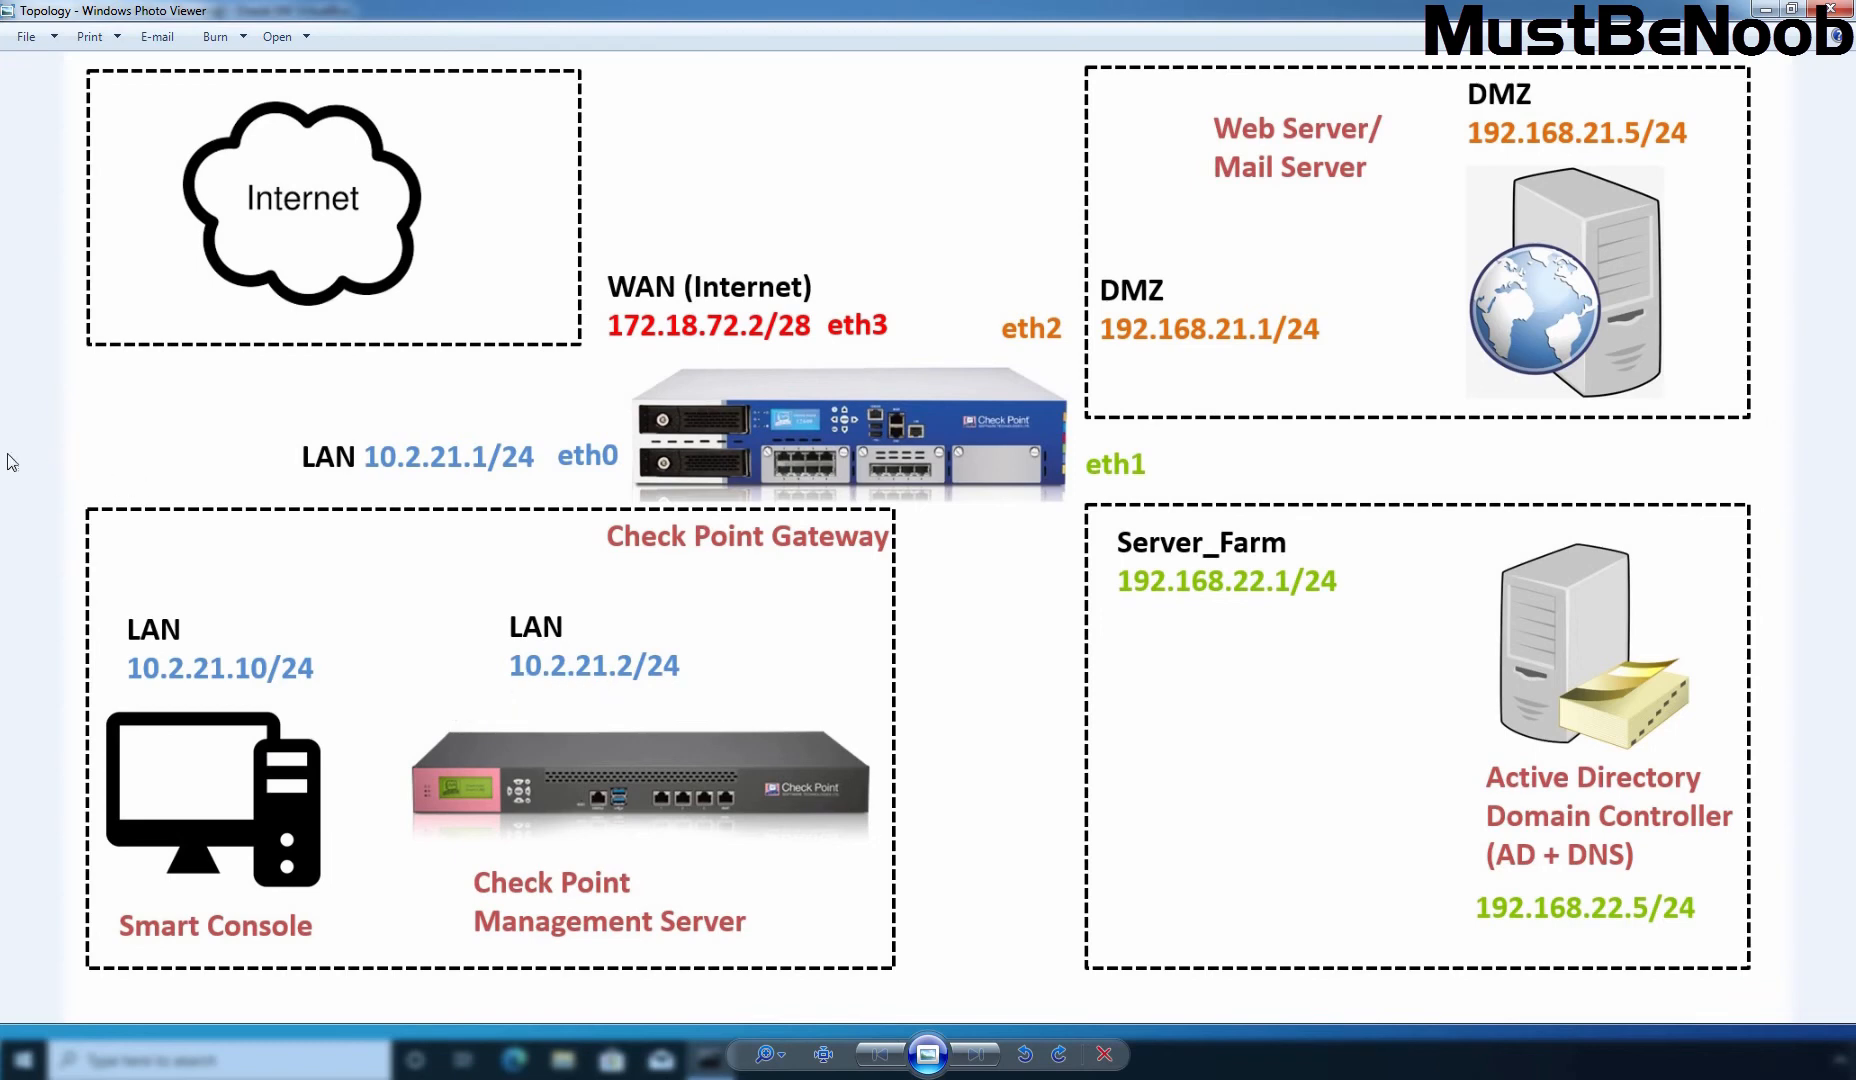
{"action": "key", "text": "alt+Tab"}
Step: Ping the management server at 10.2.21.2, then close the command prompt
{"action": "type", "text": "pi"}
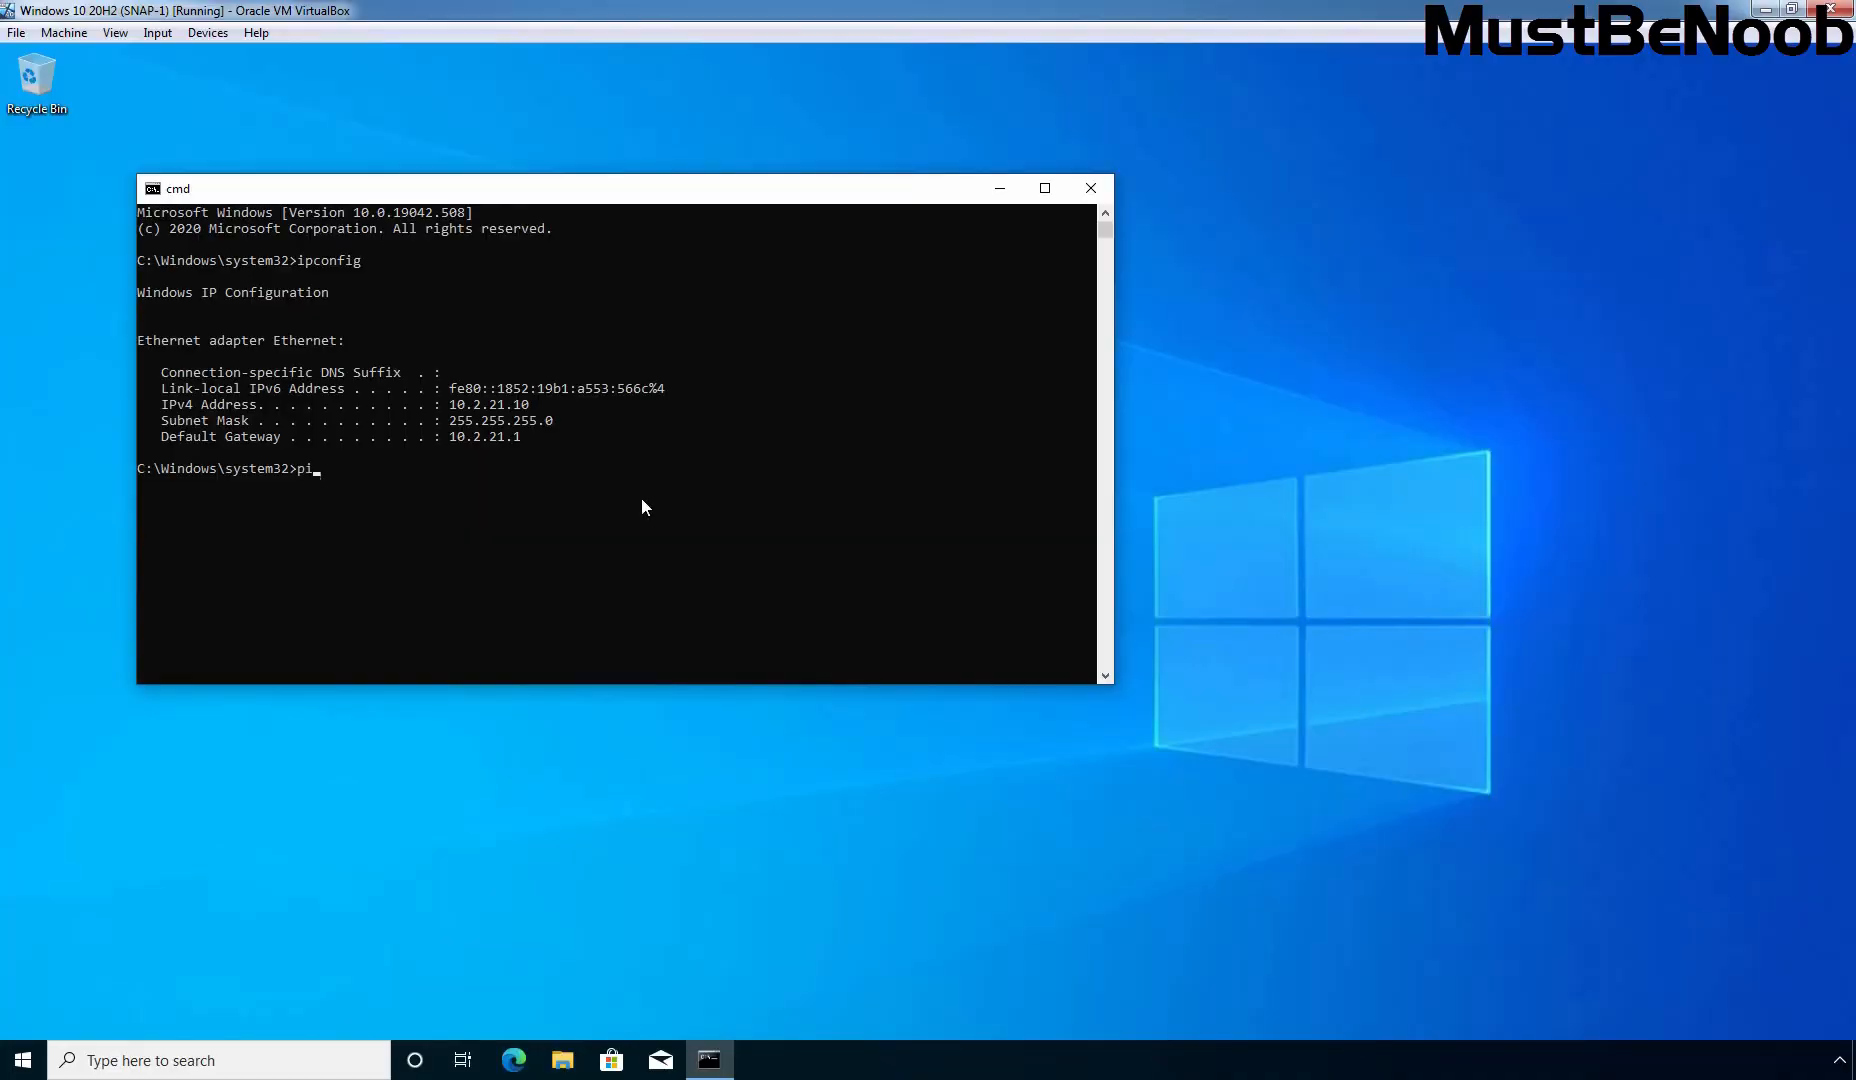
{"action": "type", "text": "ng 10.2.21.1"}
{"action": "key", "text": "BackSpace"}
{"action": "type", "text": "2"}
{"action": "key", "text": "Return"}
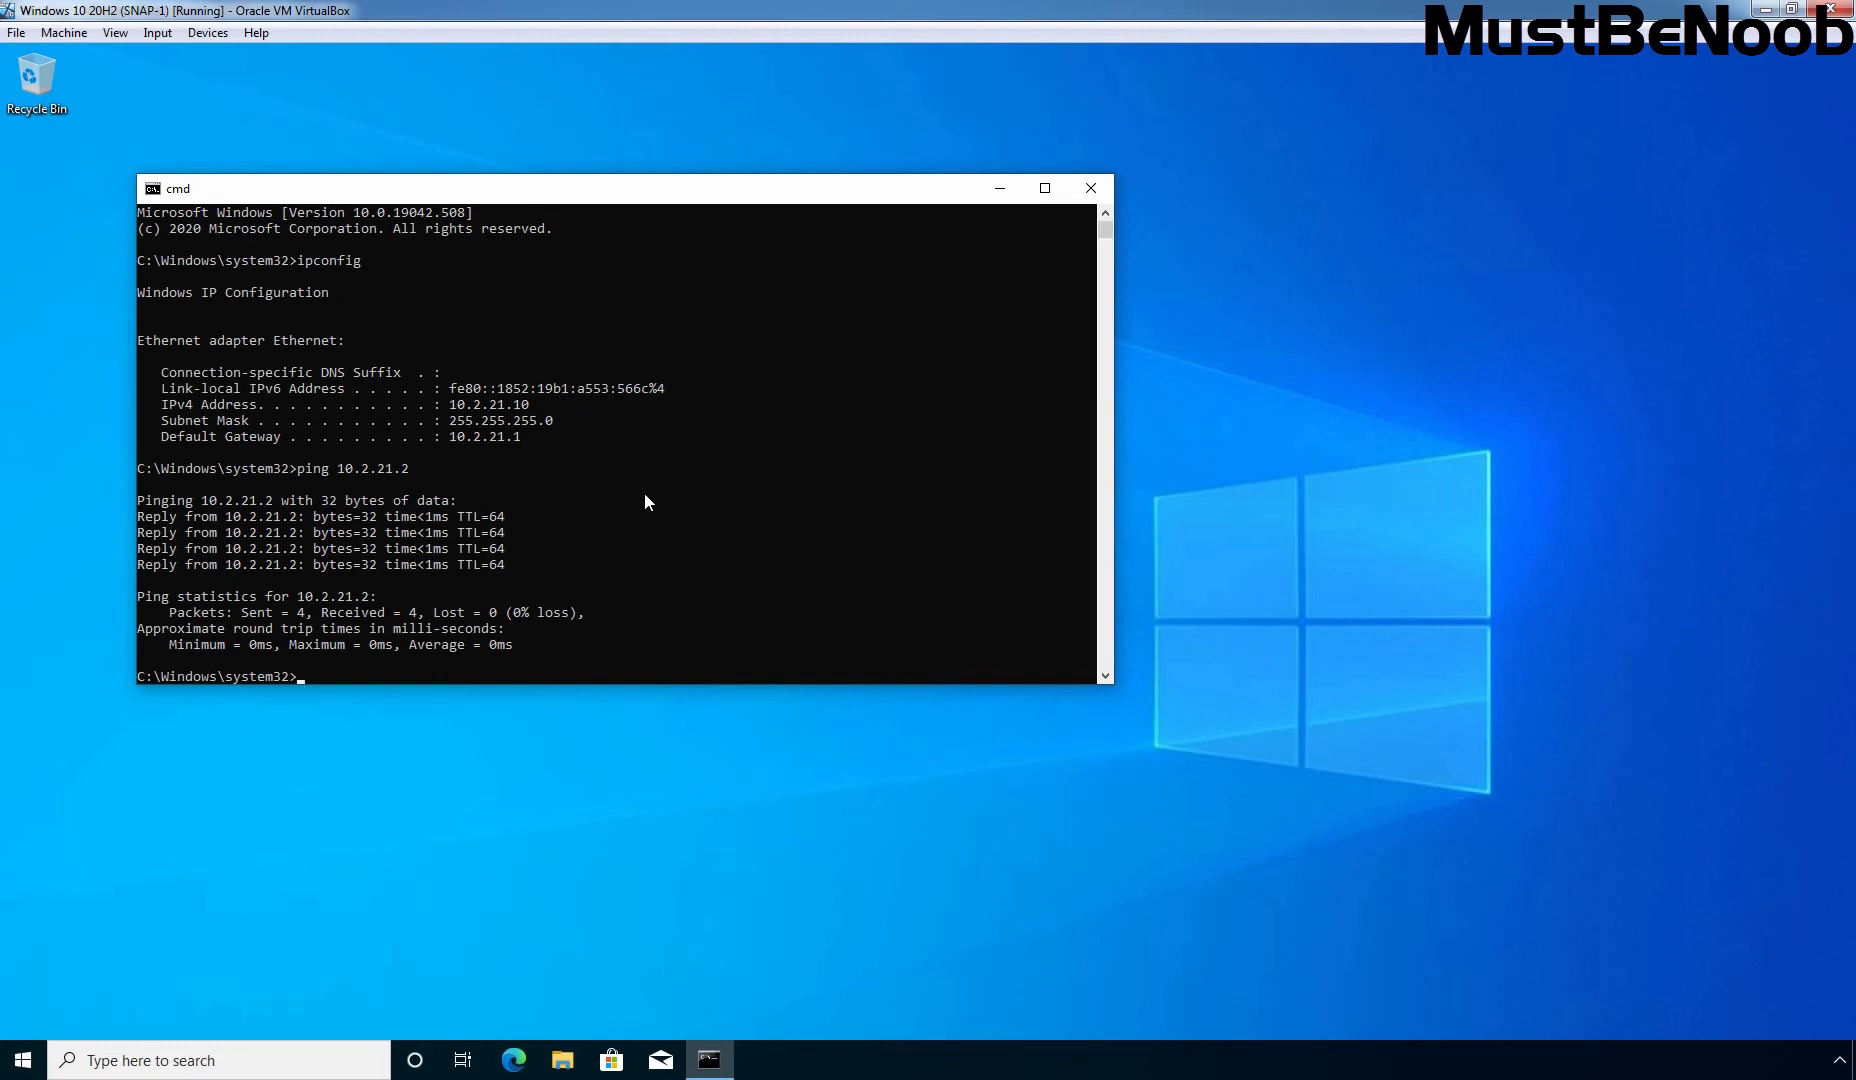
{"action": "left_click", "coordinate": [1091, 188]}
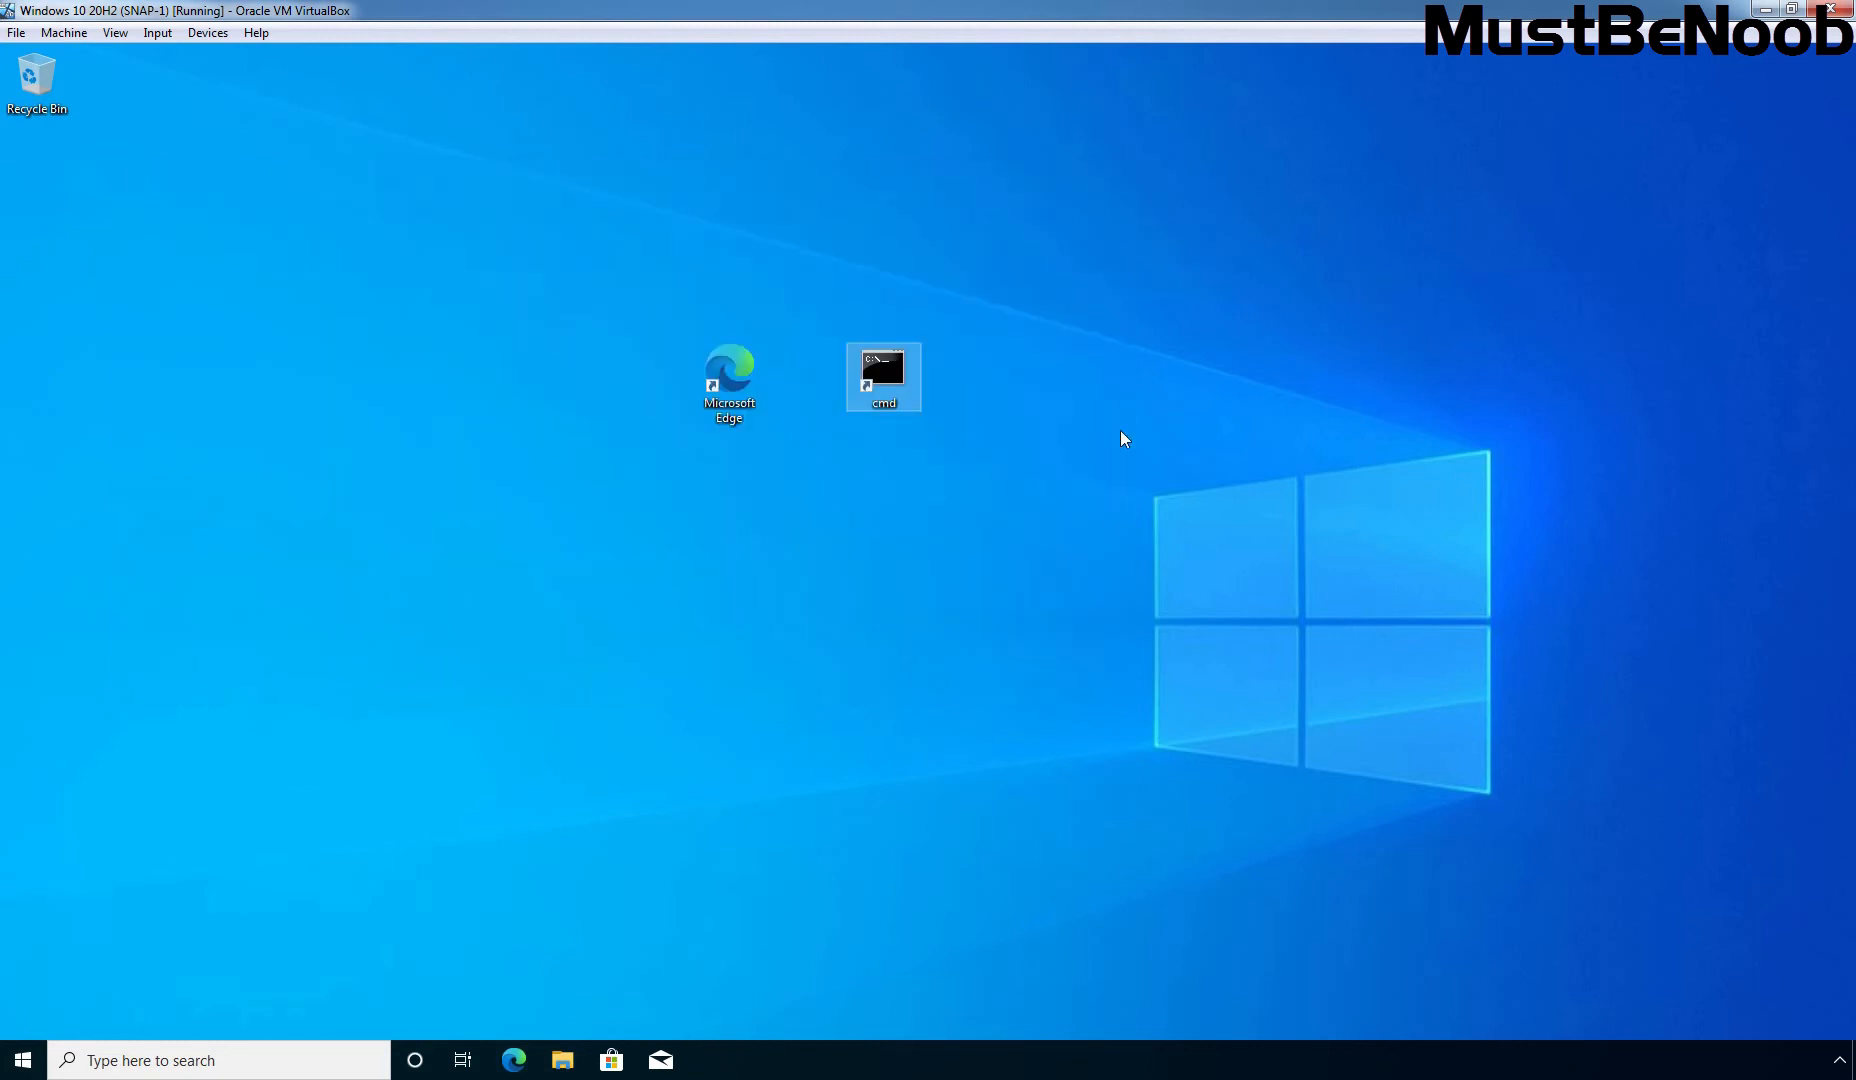
{"action": "double_click", "coordinate": [738, 389]}
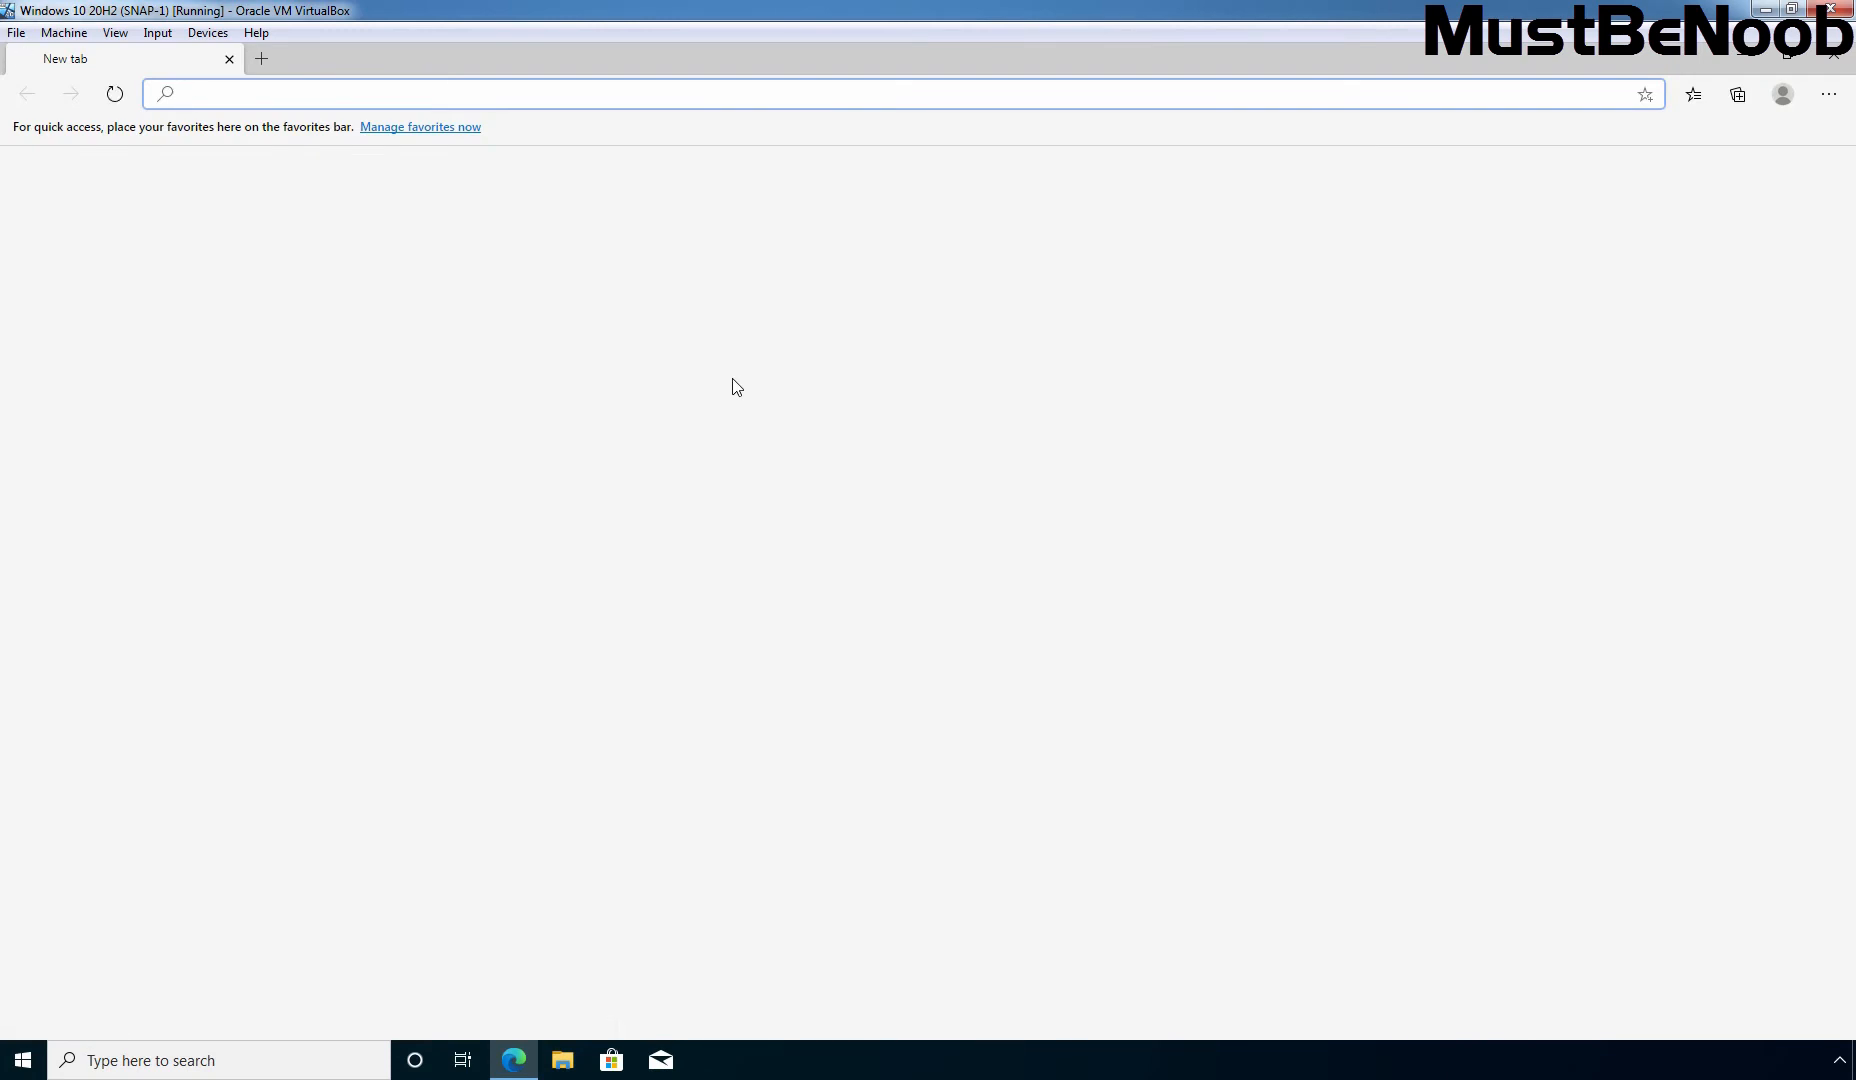
{"action": "type", "text": "htt"}
{"action": "key", "text": "Right"}
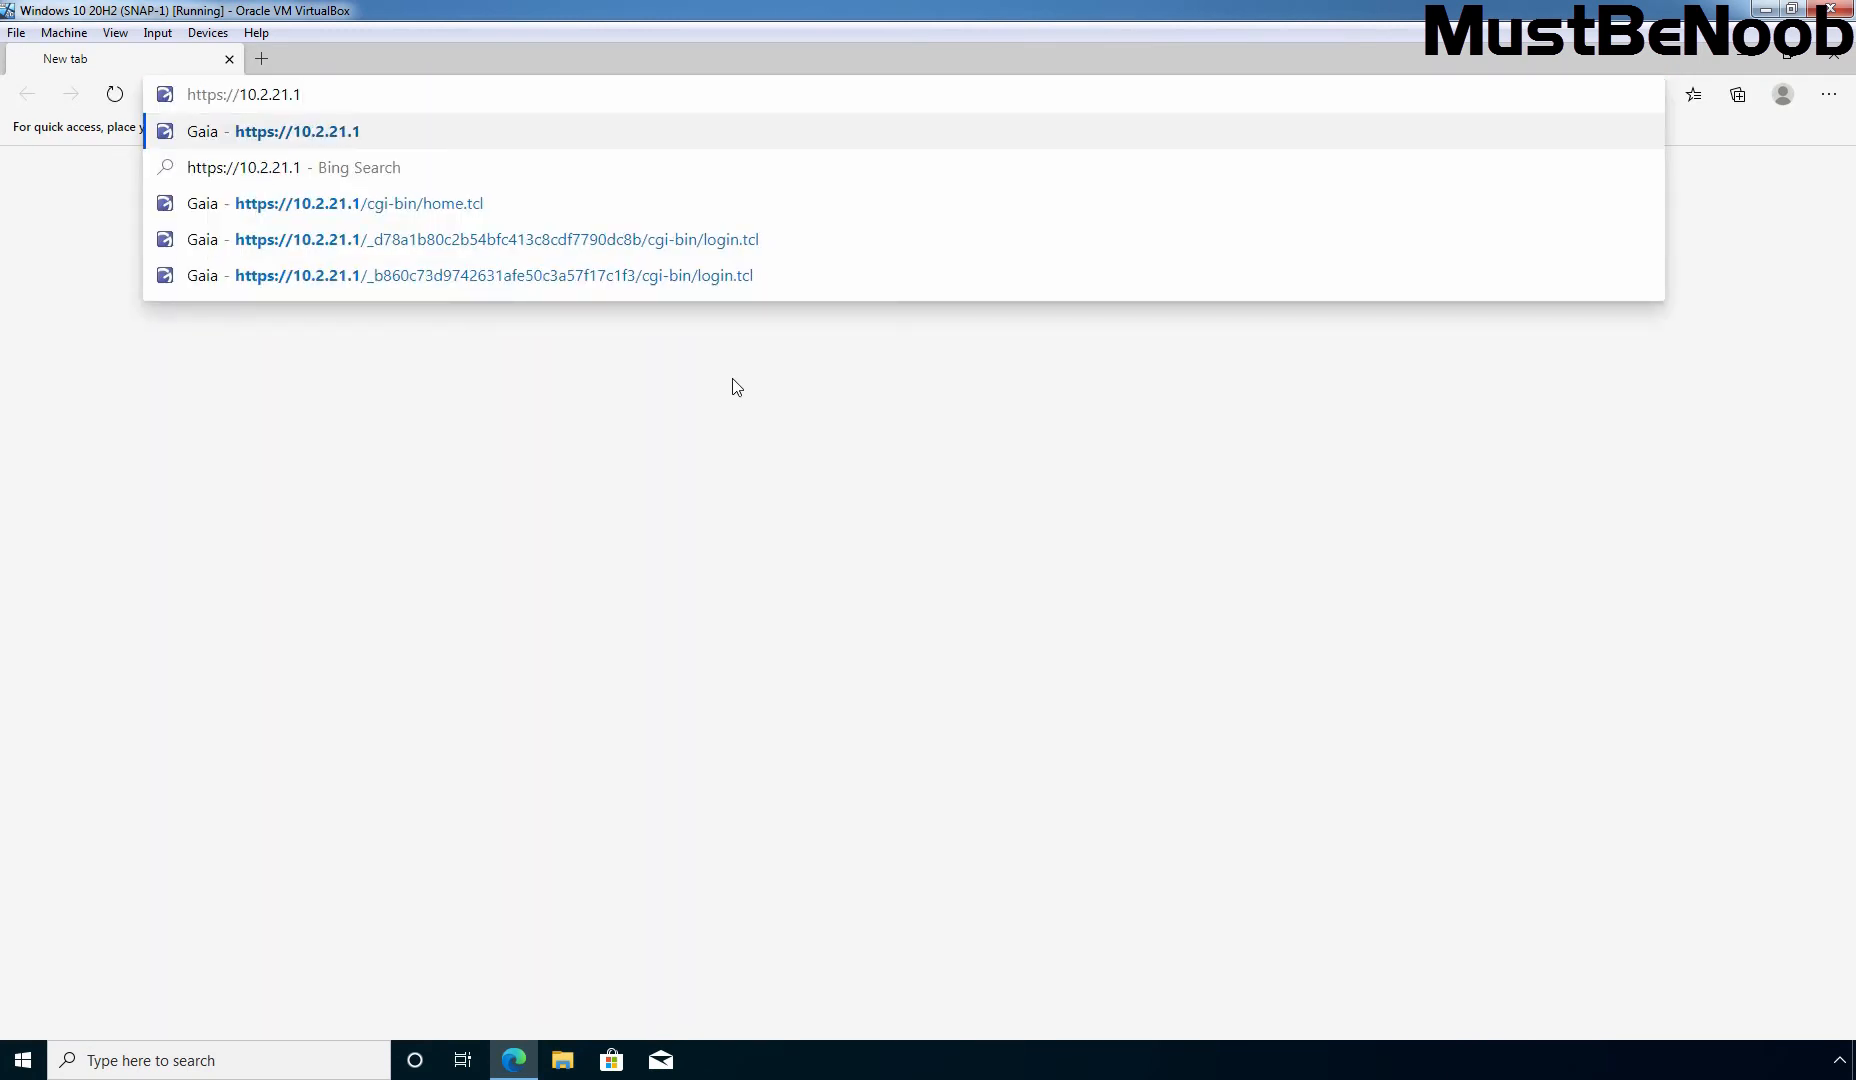
{"action": "key", "text": "BackSpace"}
{"action": "type", "text": "2"}
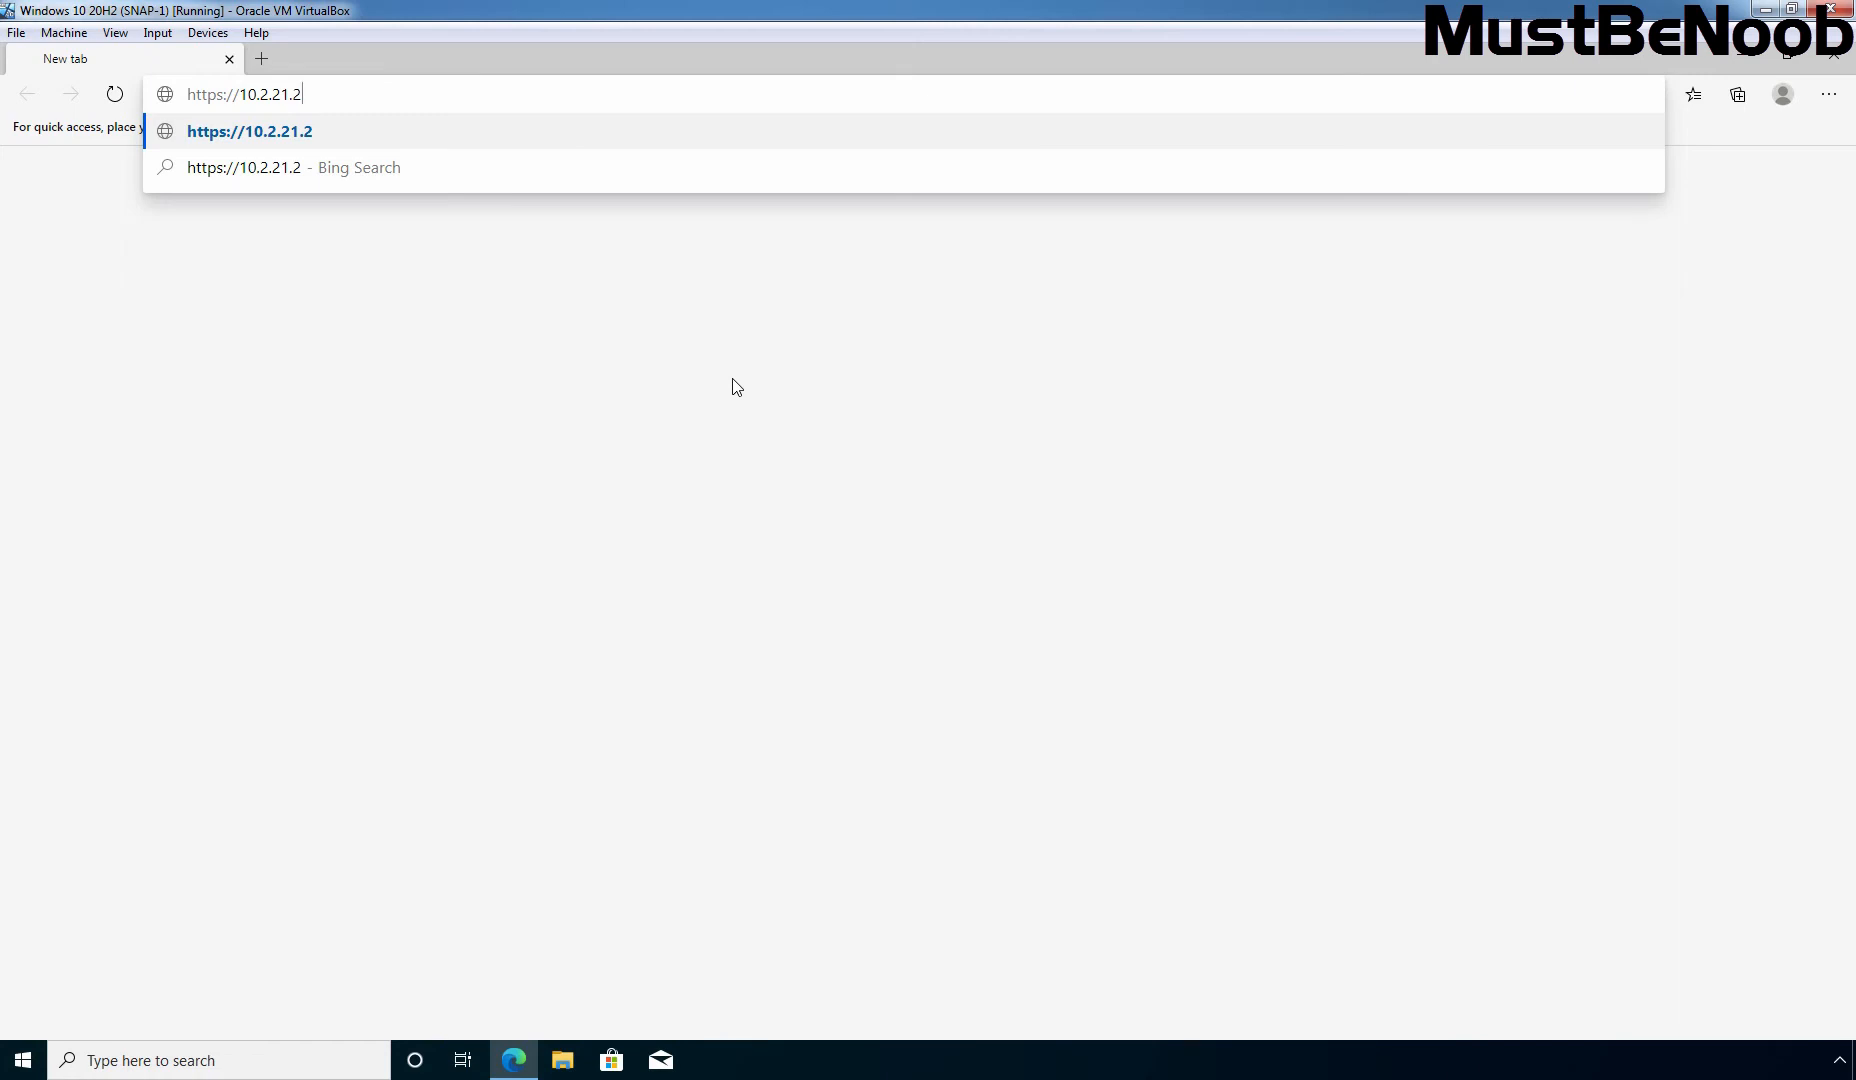
{"action": "key", "text": "Return"}
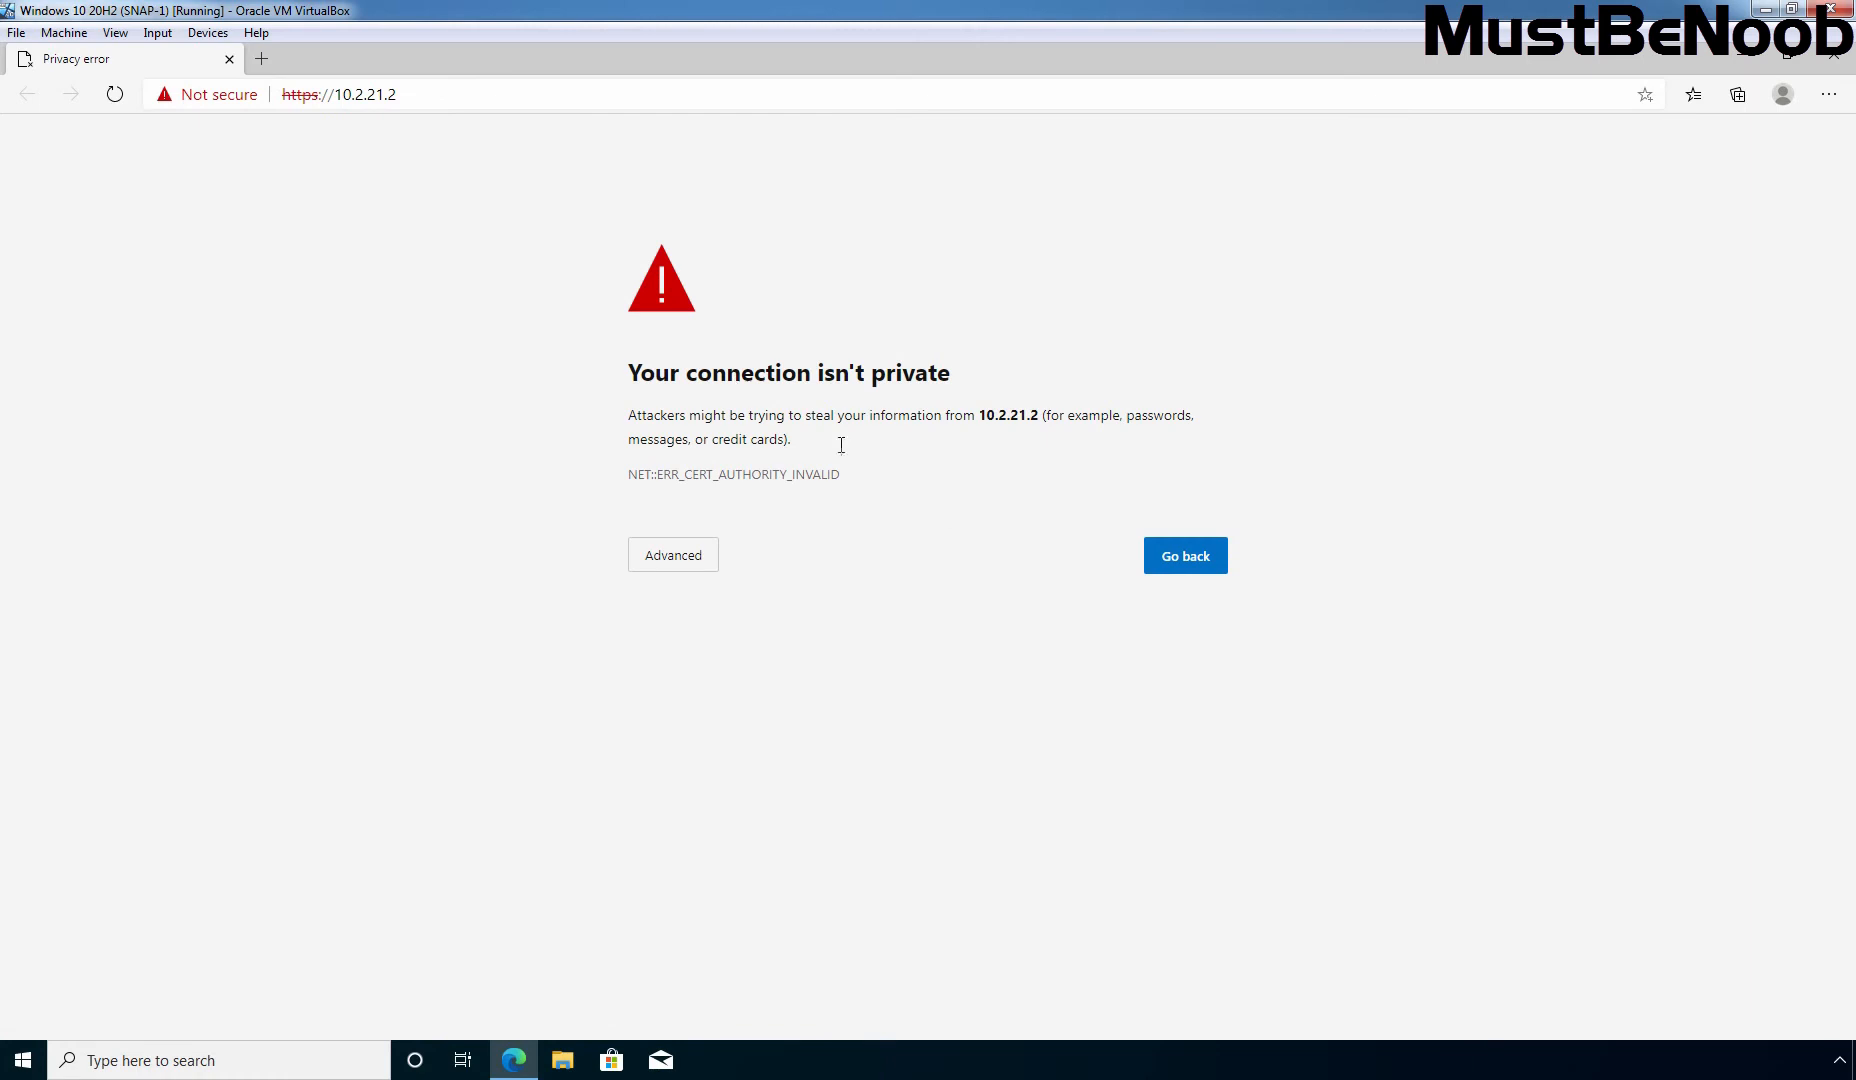
{"action": "left_click", "coordinate": [688, 556]}
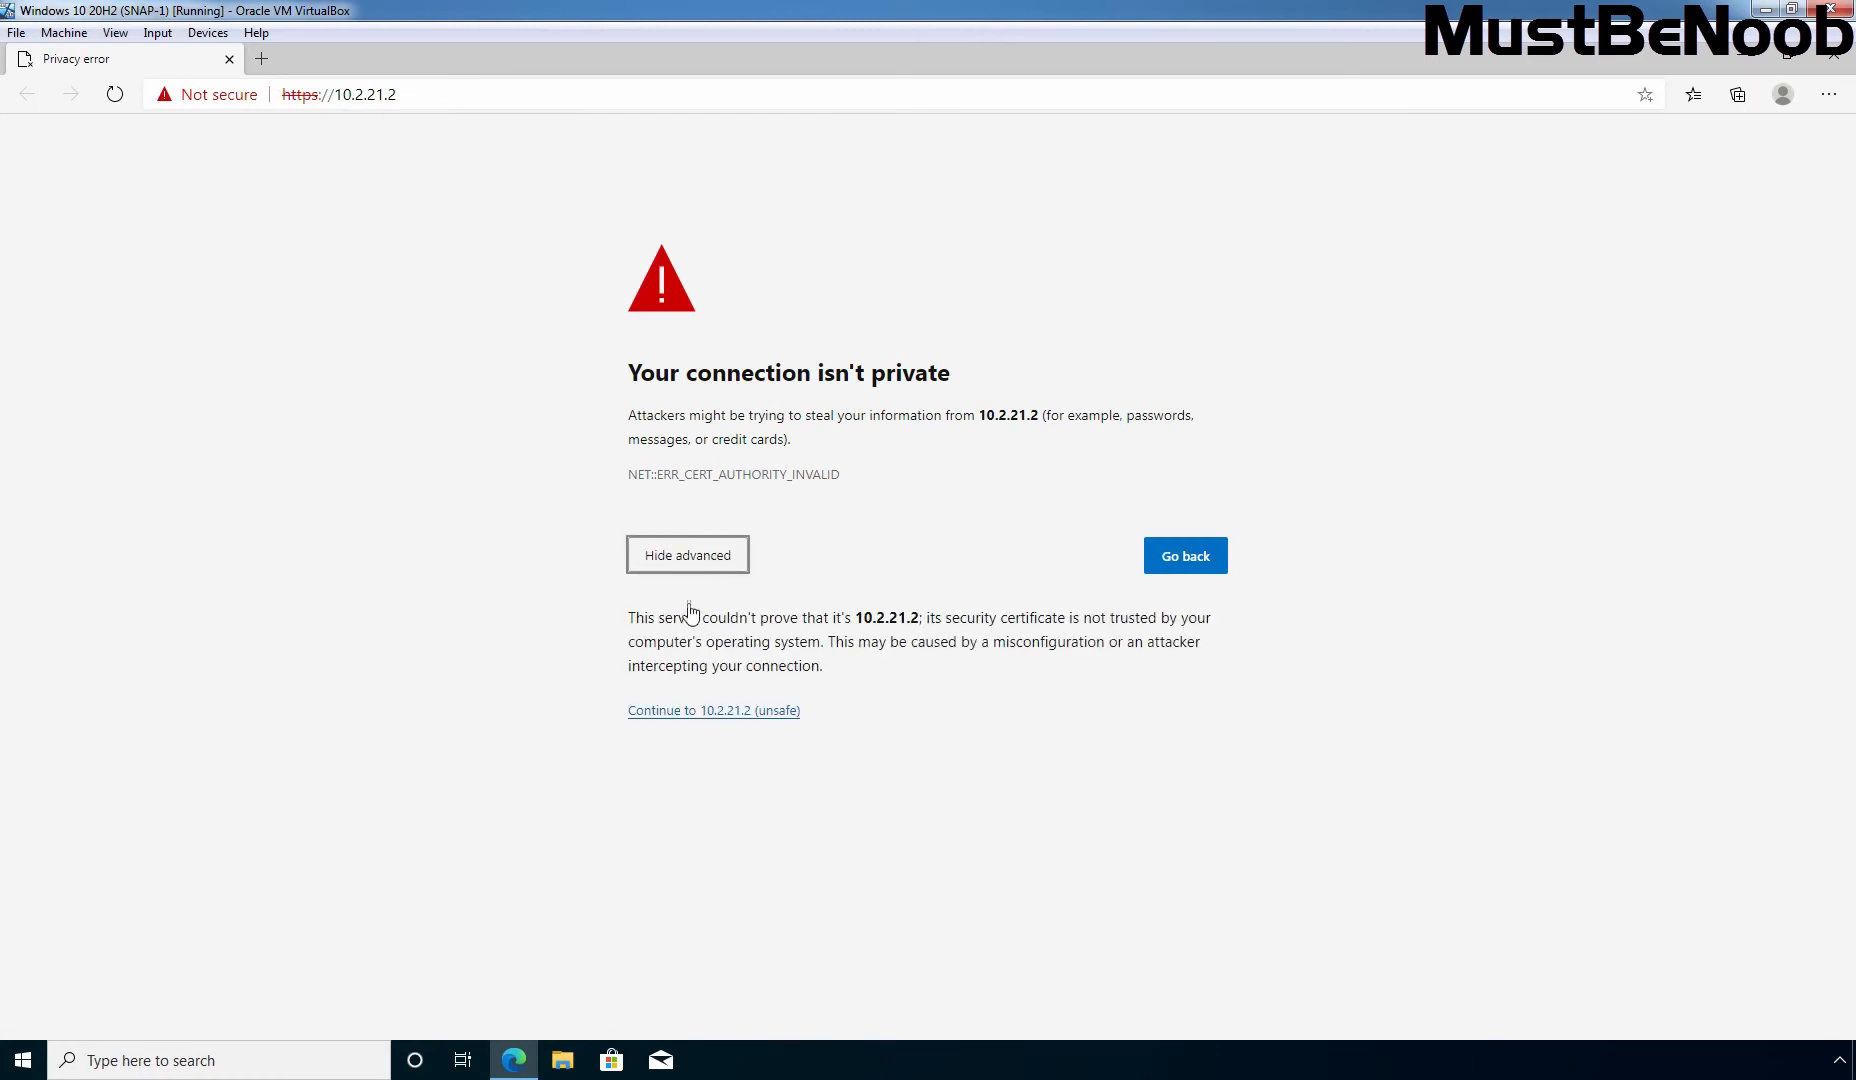
{"action": "left_click", "coordinate": [691, 710]}
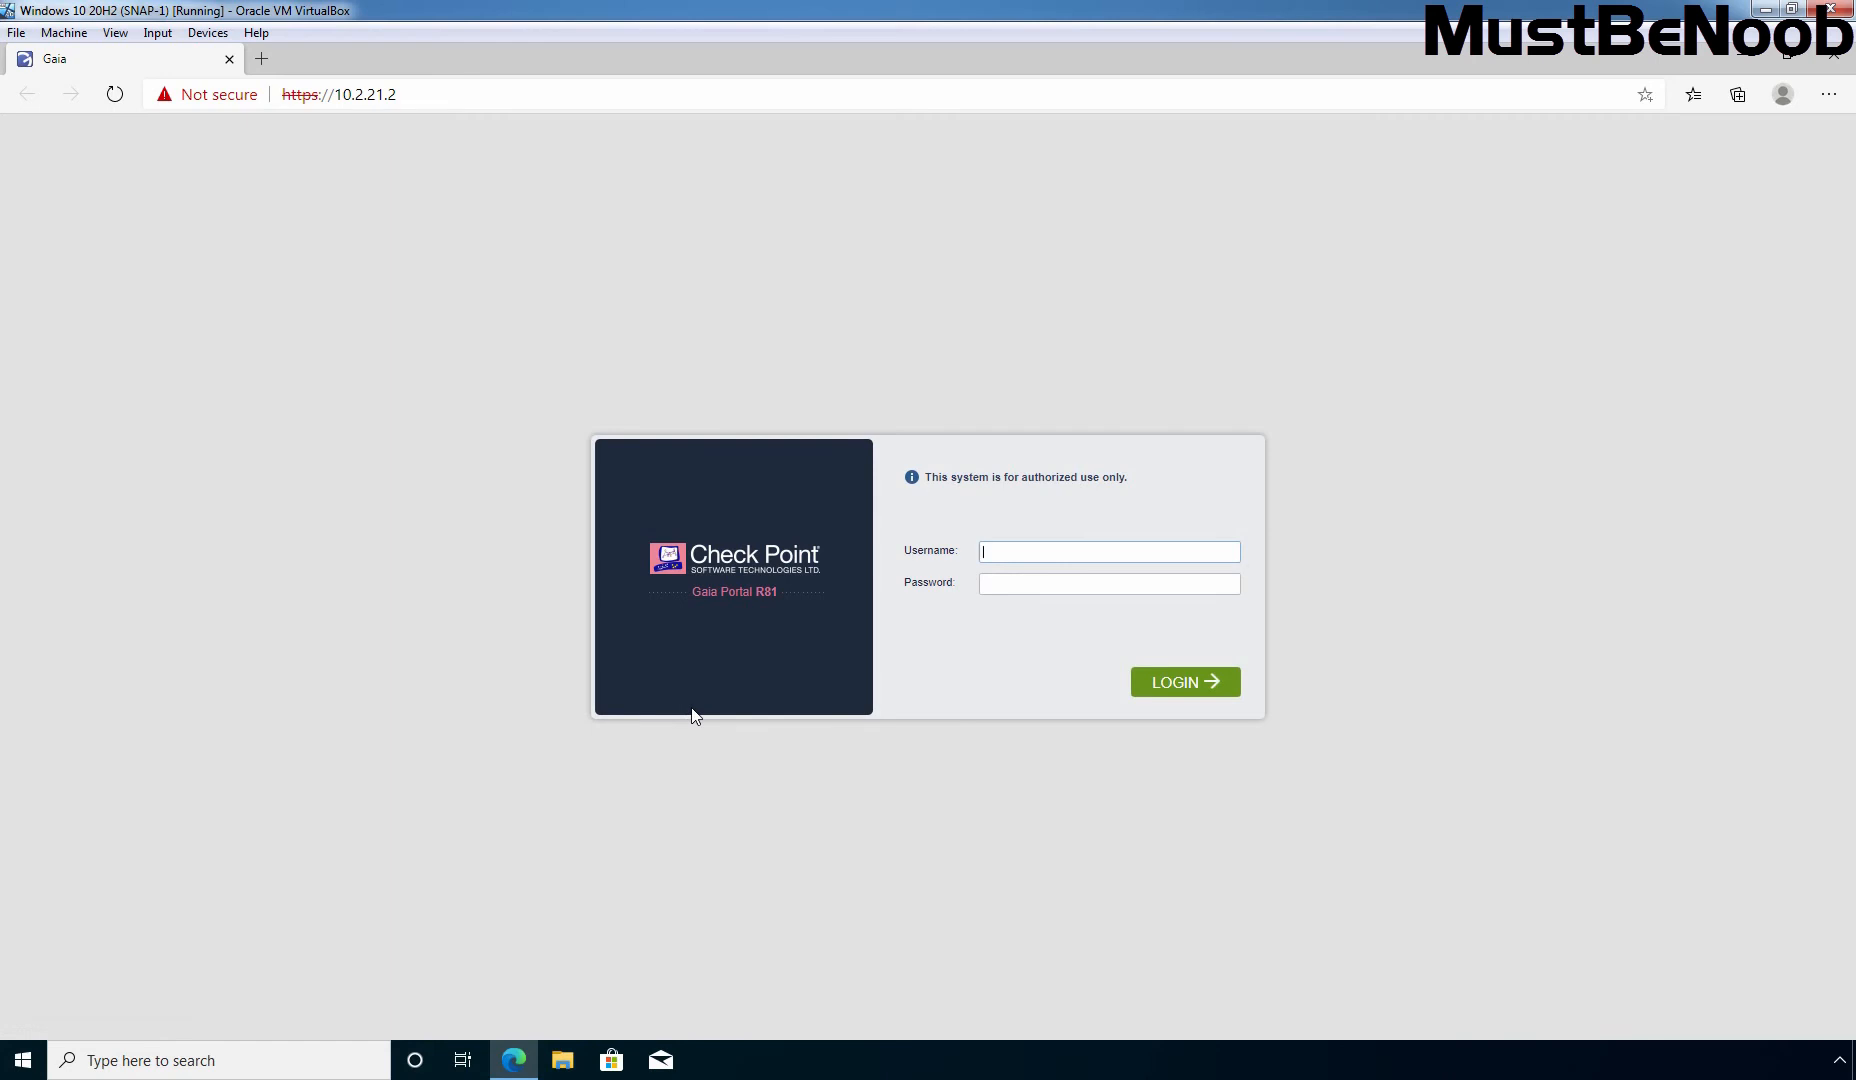
Step: Log in to the Gaia Portal with the admin username and its password
{"action": "type", "text": "admin*********"}
{"action": "left_click", "coordinate": [1188, 684]}
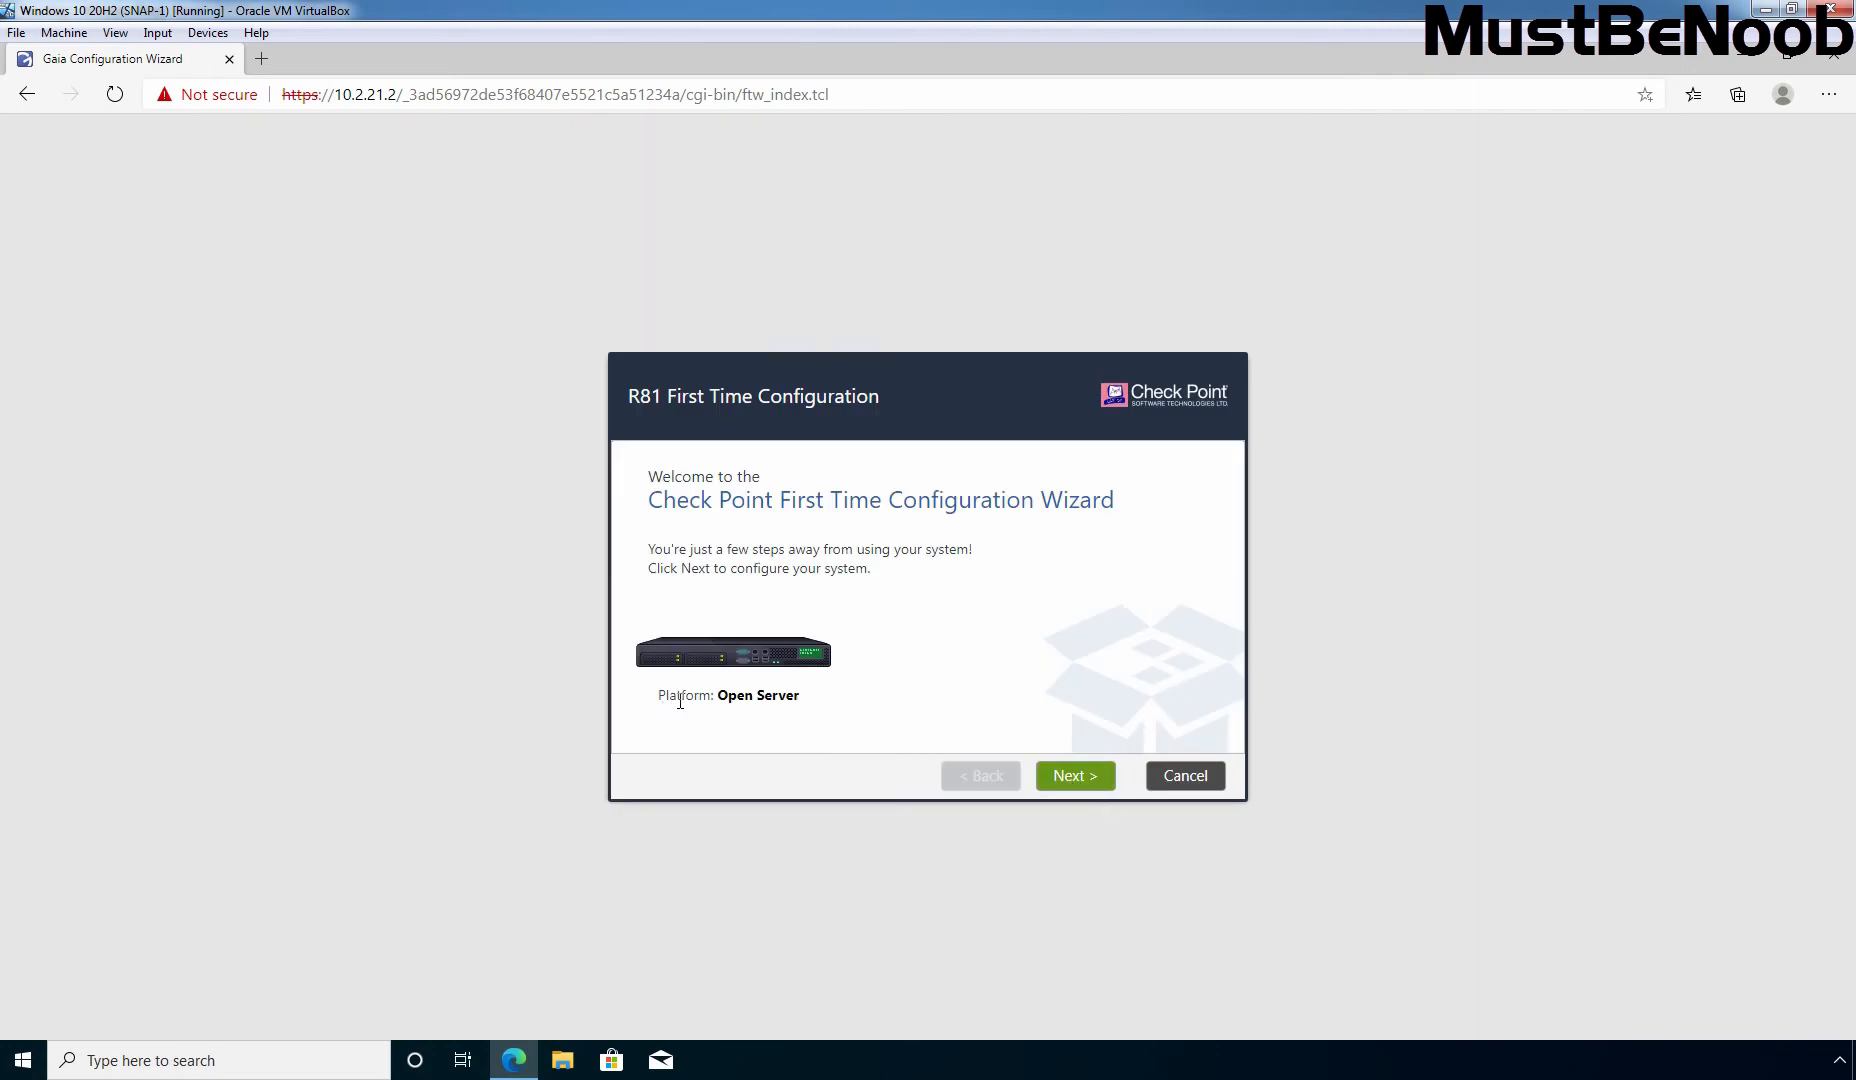
Step: Move past the welcome page, keeping the R81 deployment option and eth0 management connection
{"action": "left_click_drag", "start_coordinate": [714, 696], "coordinate": [957, 732]}
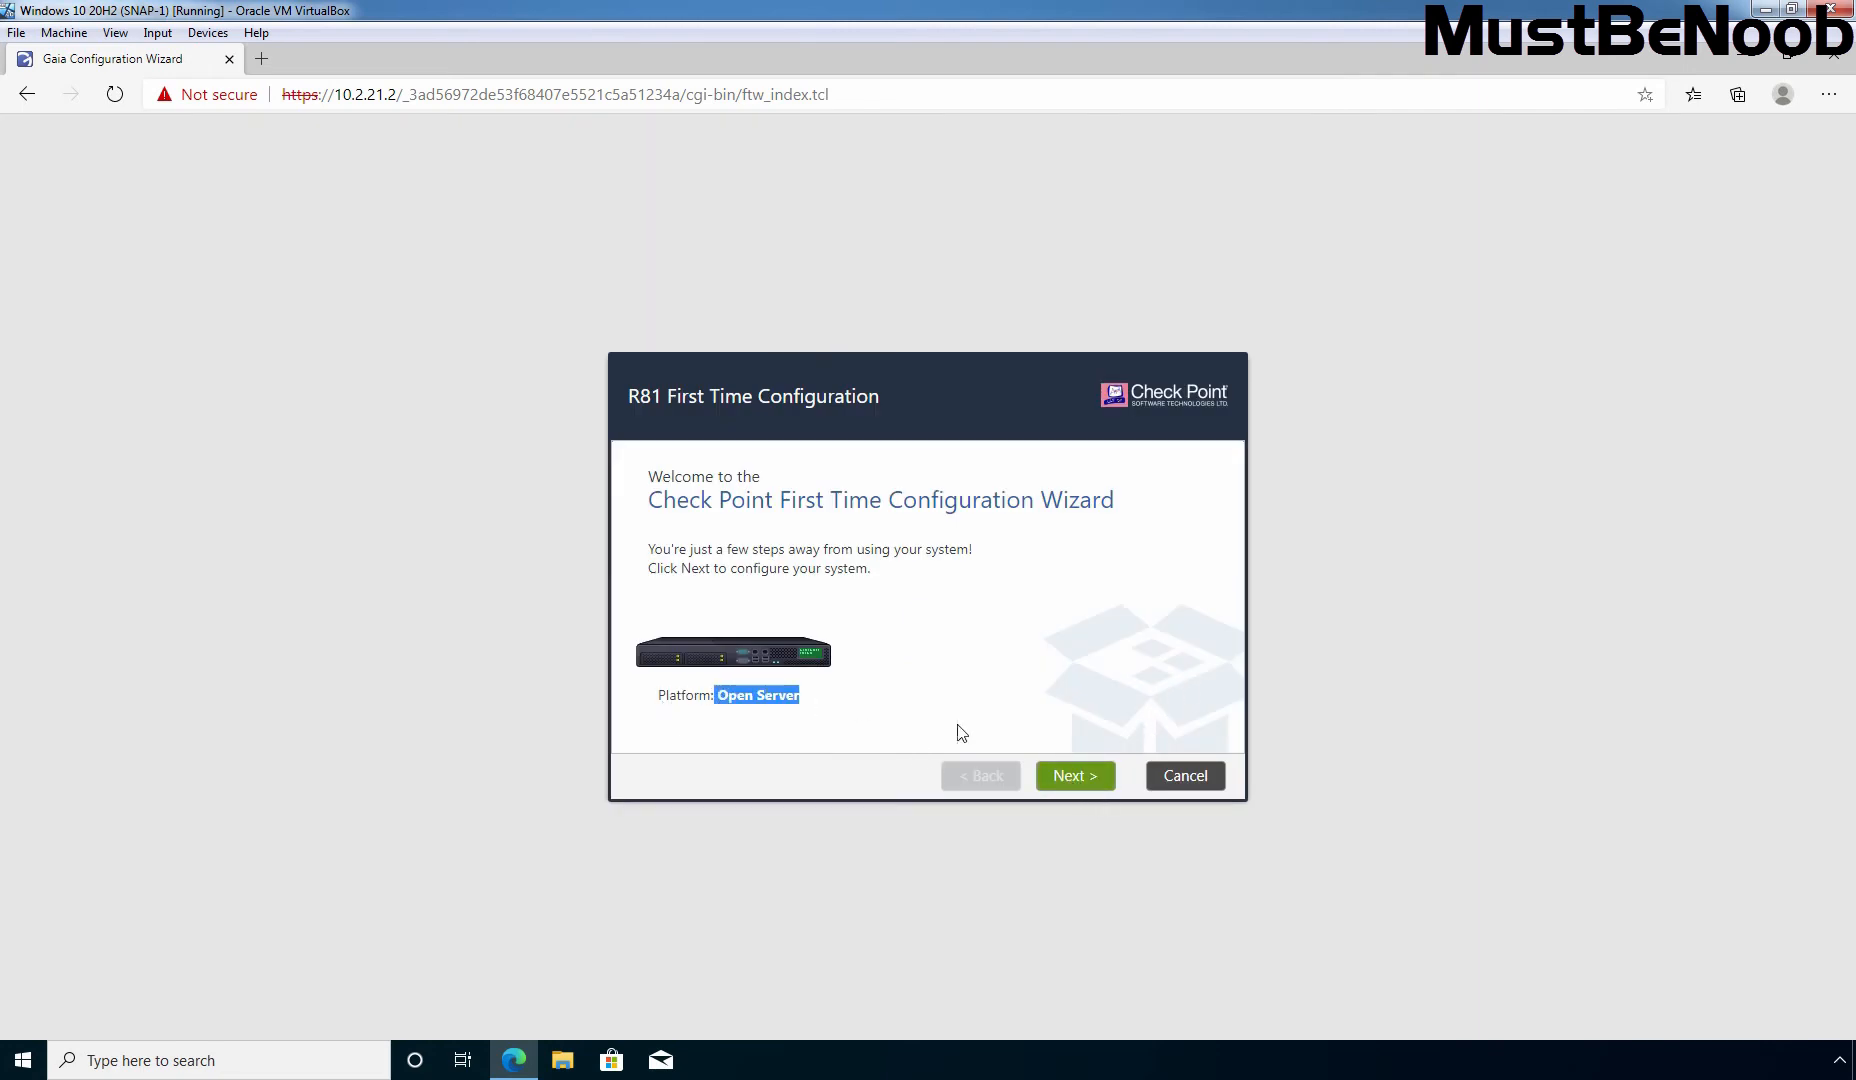
{"action": "left_click", "coordinate": [1076, 776]}
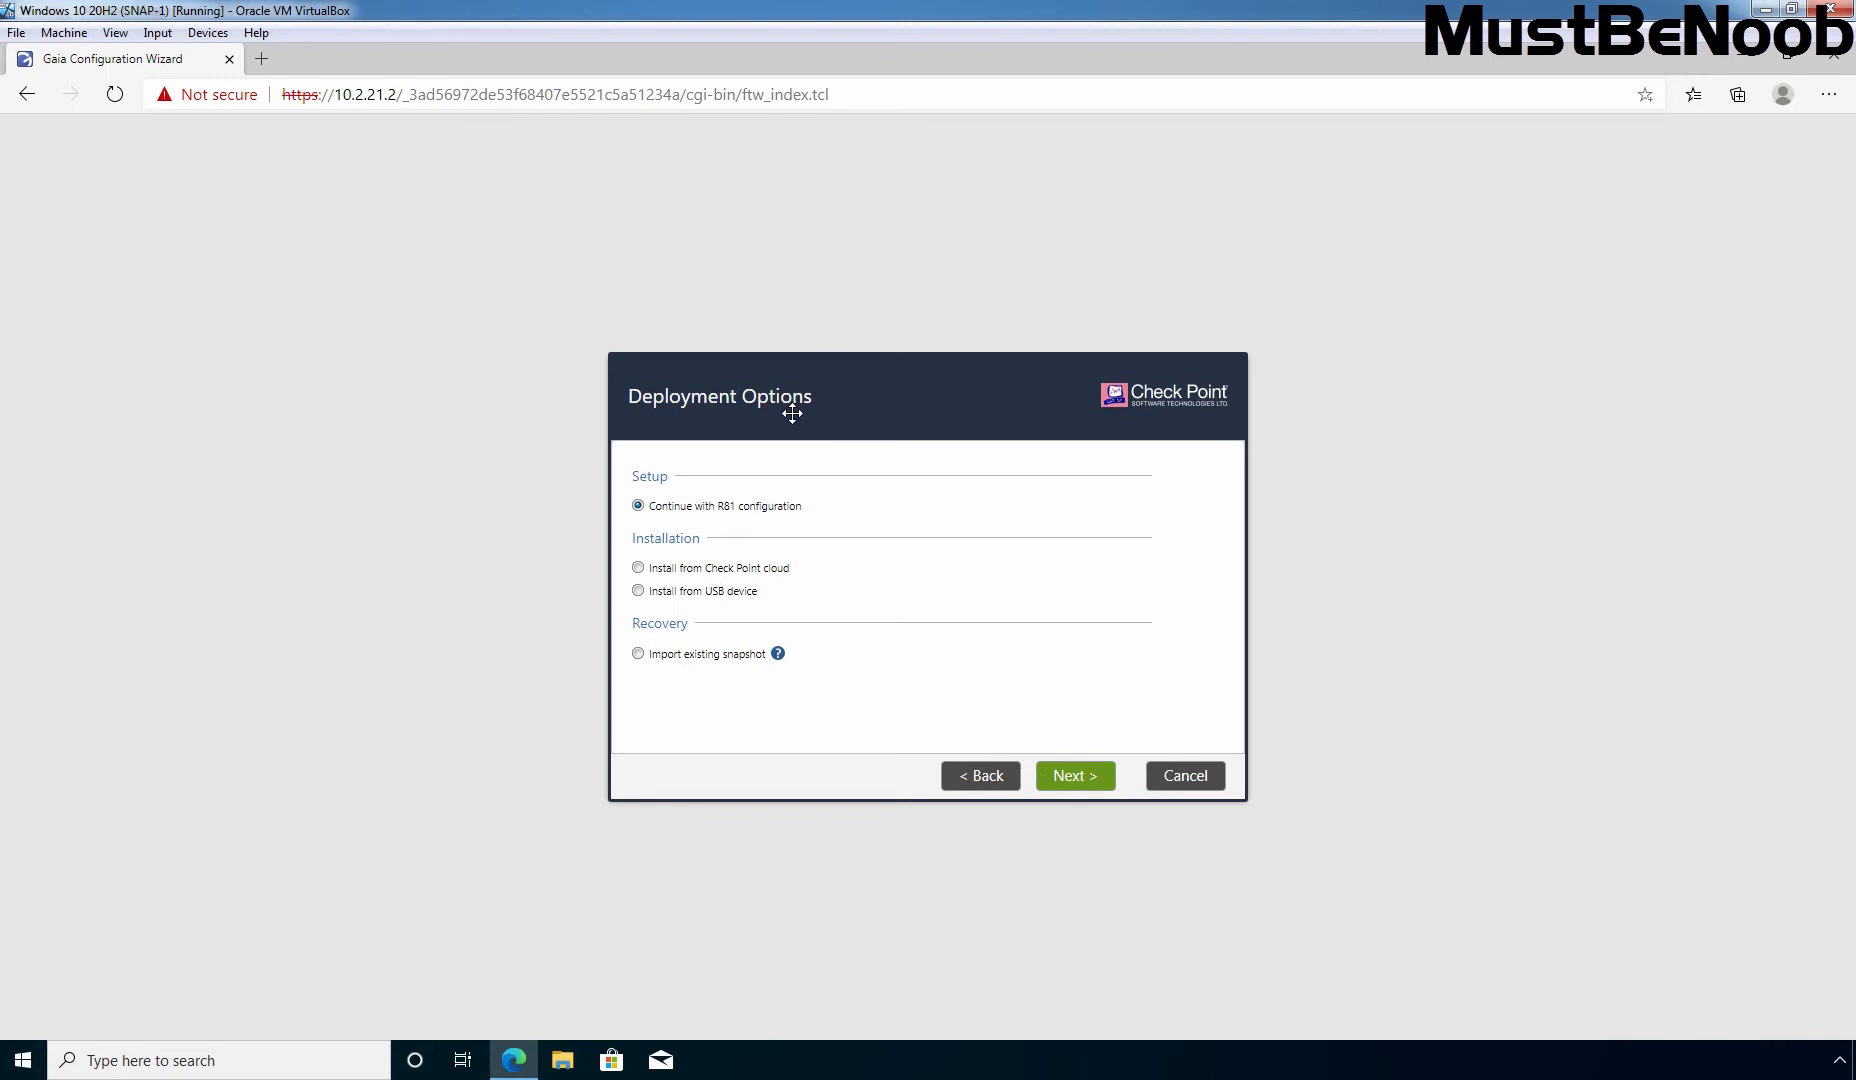
{"action": "left_click", "coordinate": [1070, 787]}
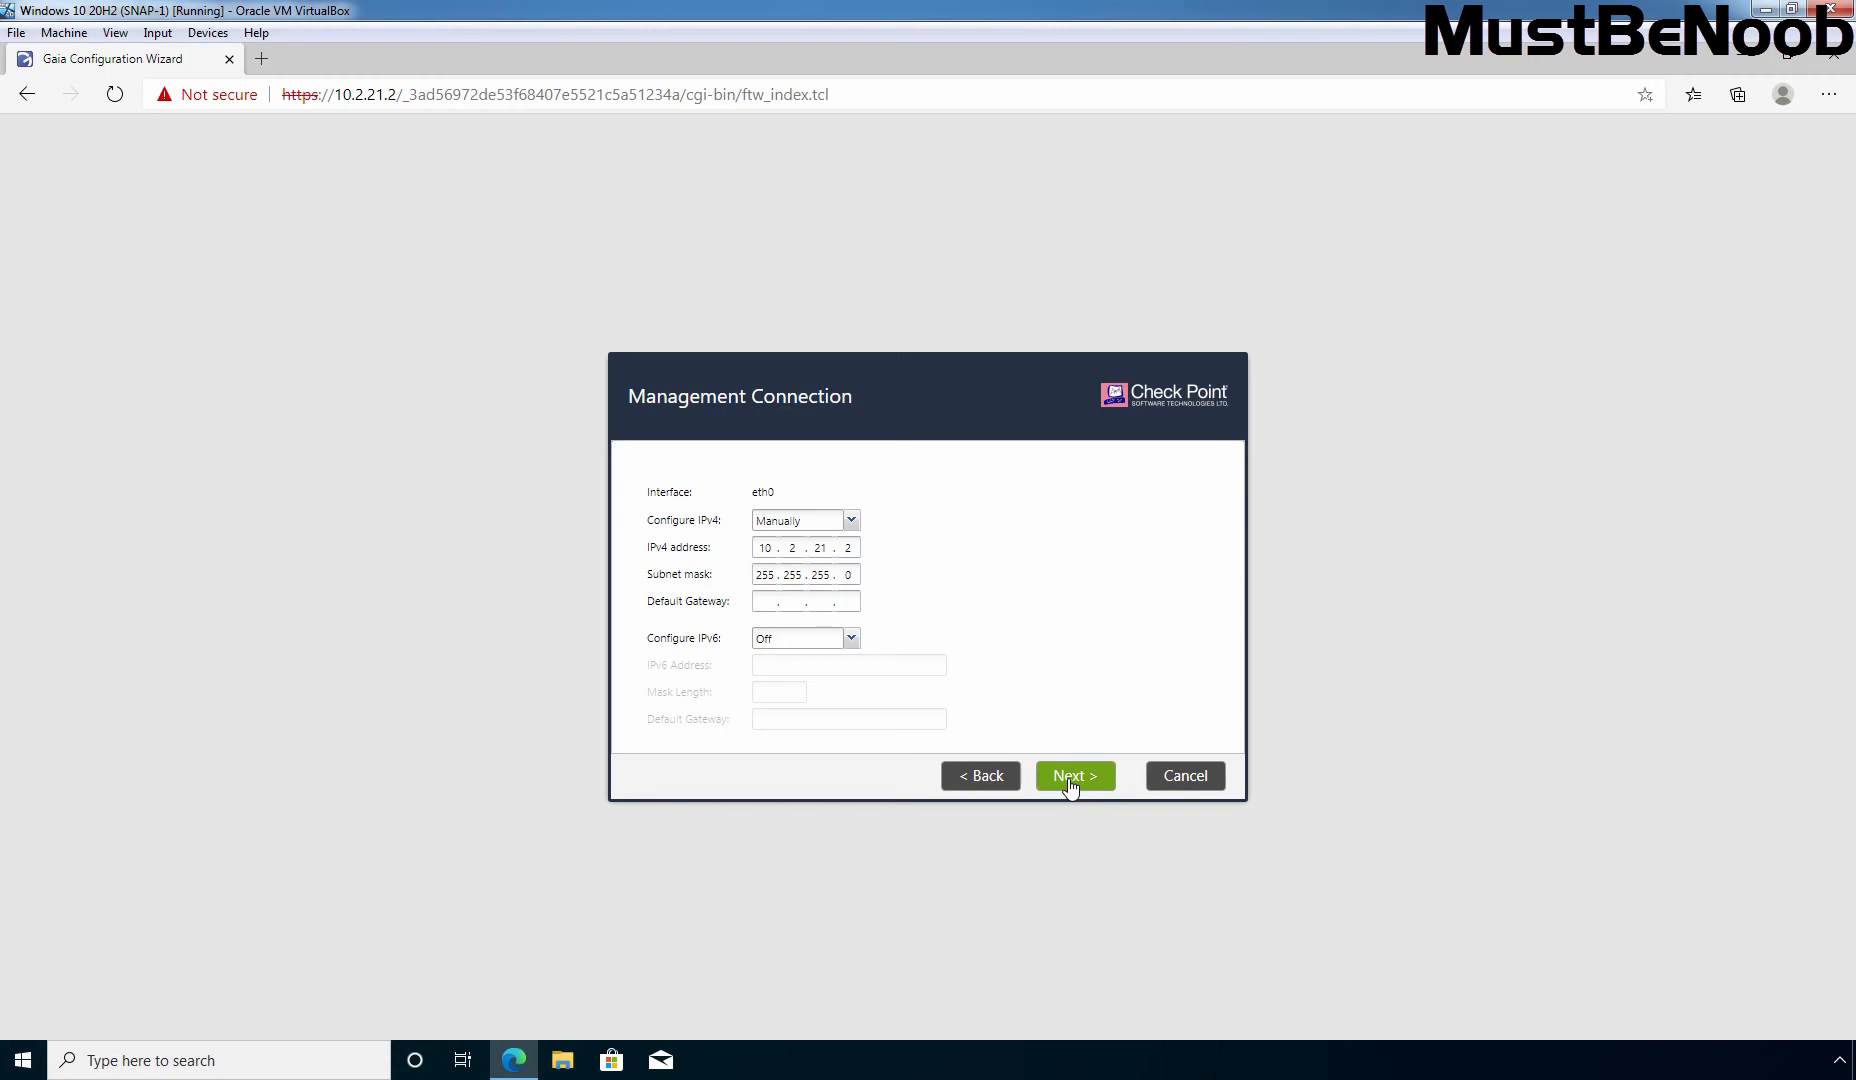
{"action": "left_click", "coordinate": [1066, 785]}
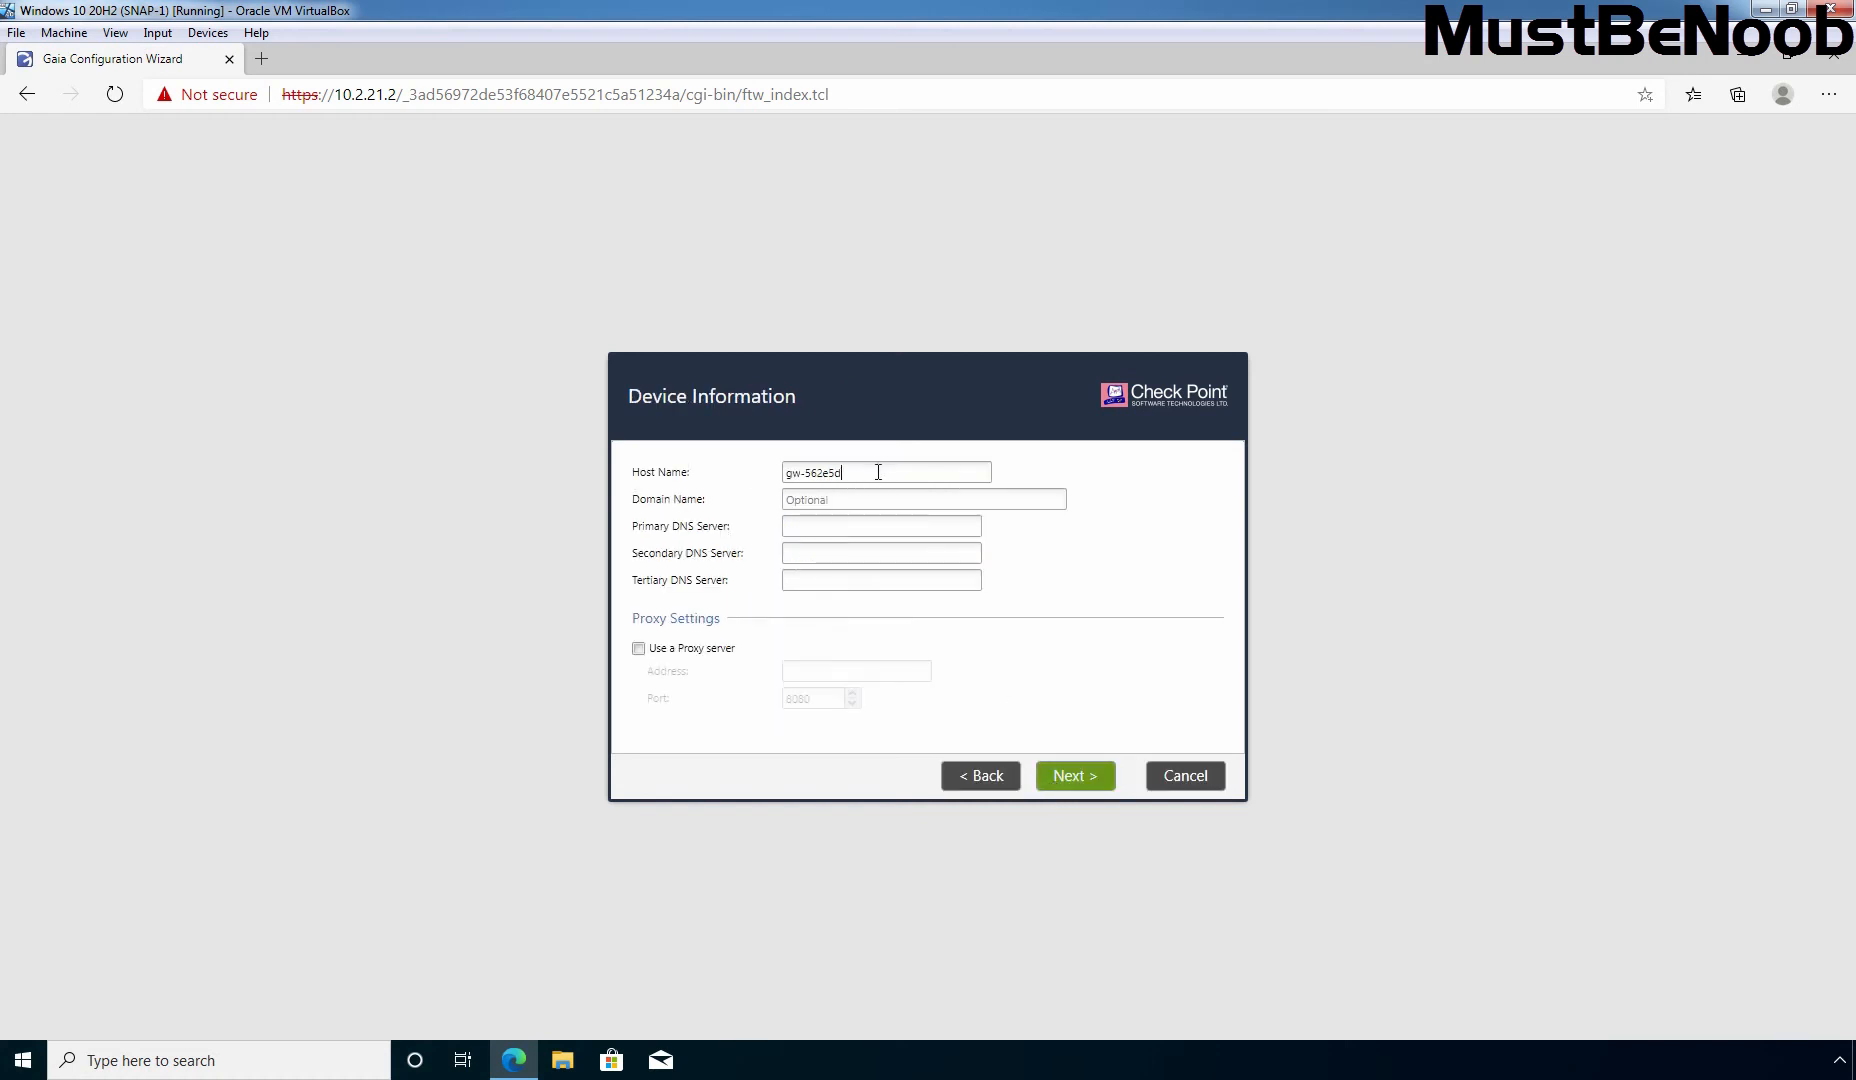
Step: Set host name MBNR81-MGMT and primary DNS 8.8.8.8, keeping default date/time and installation type
{"action": "left_click_drag", "start_coordinate": [878, 472], "coordinate": [713, 470]}
{"action": "type", "text": "MBNR81-MGMT"}
{"action": "left_click", "coordinate": [802, 526]}
{"action": "type", "text": "8.8.8.8"}
{"action": "left_click", "coordinate": [1073, 779]}
{"action": "left_click", "coordinate": [1073, 779]}
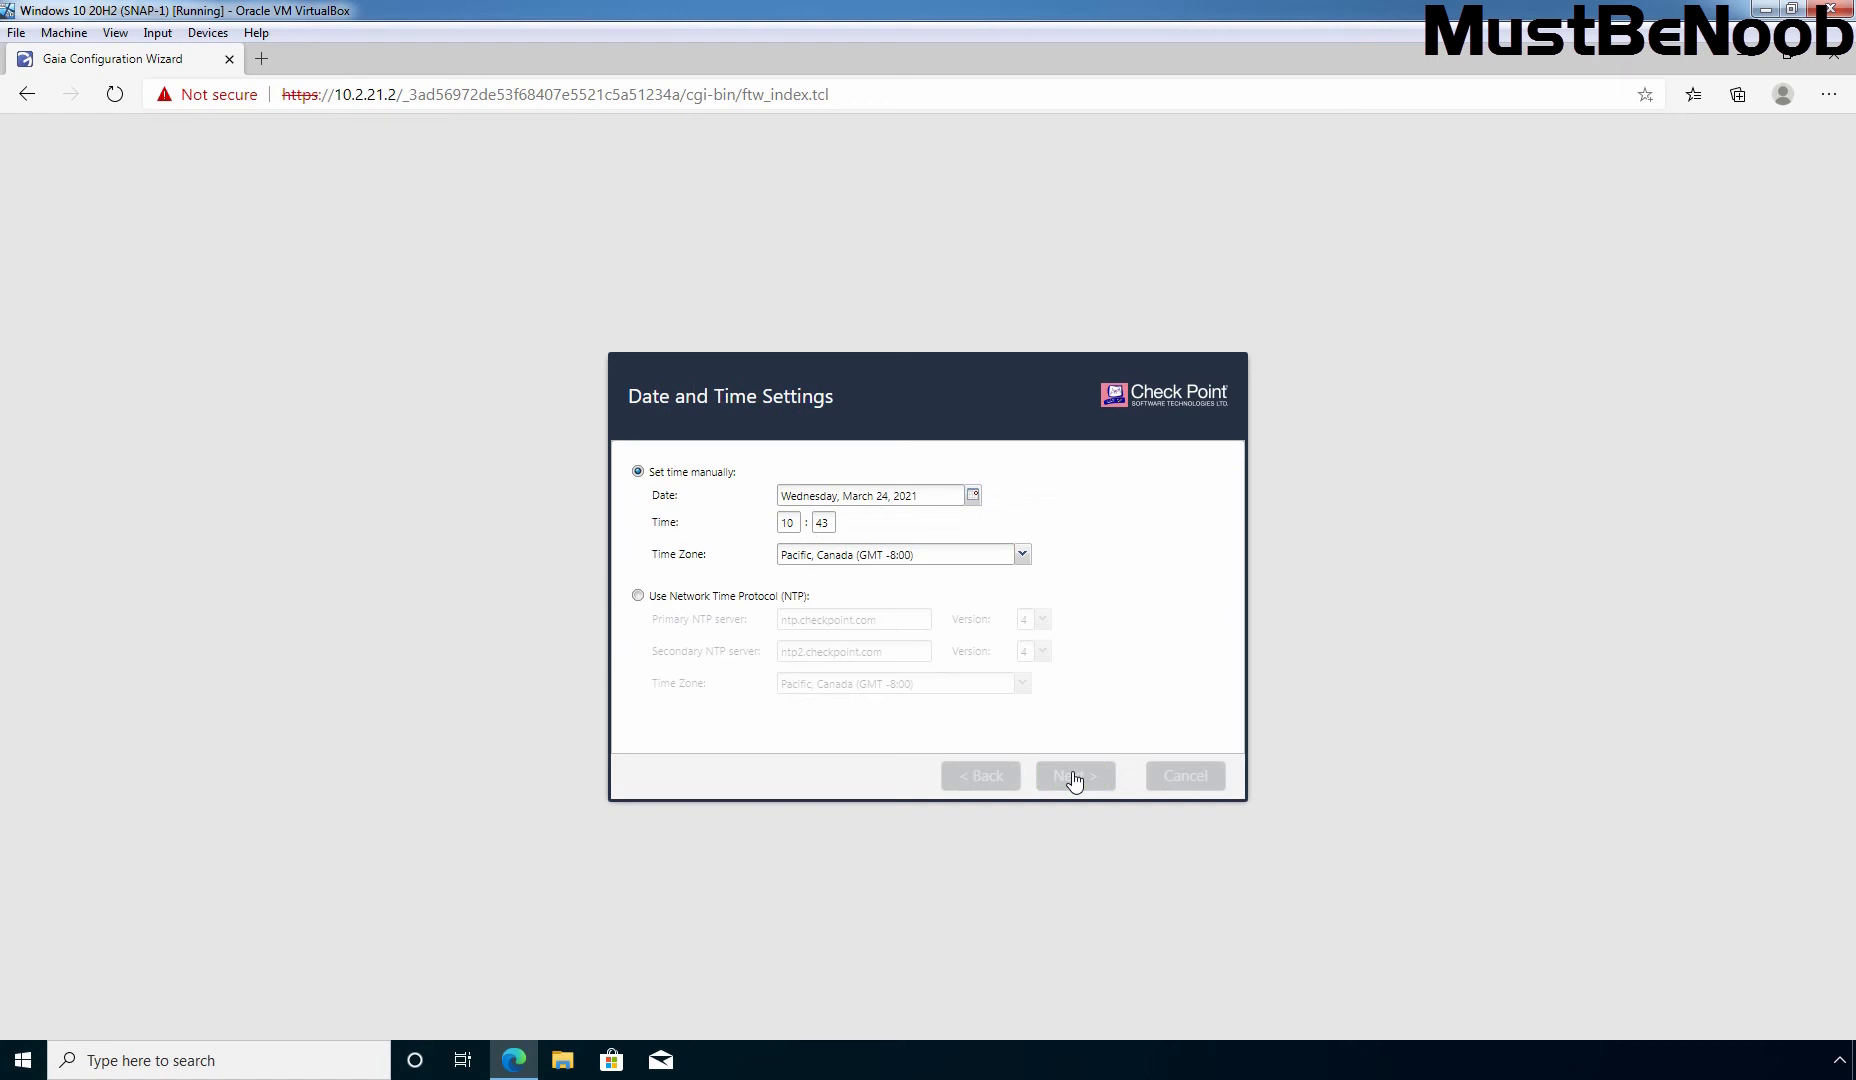
{"action": "left_click", "coordinate": [1073, 779]}
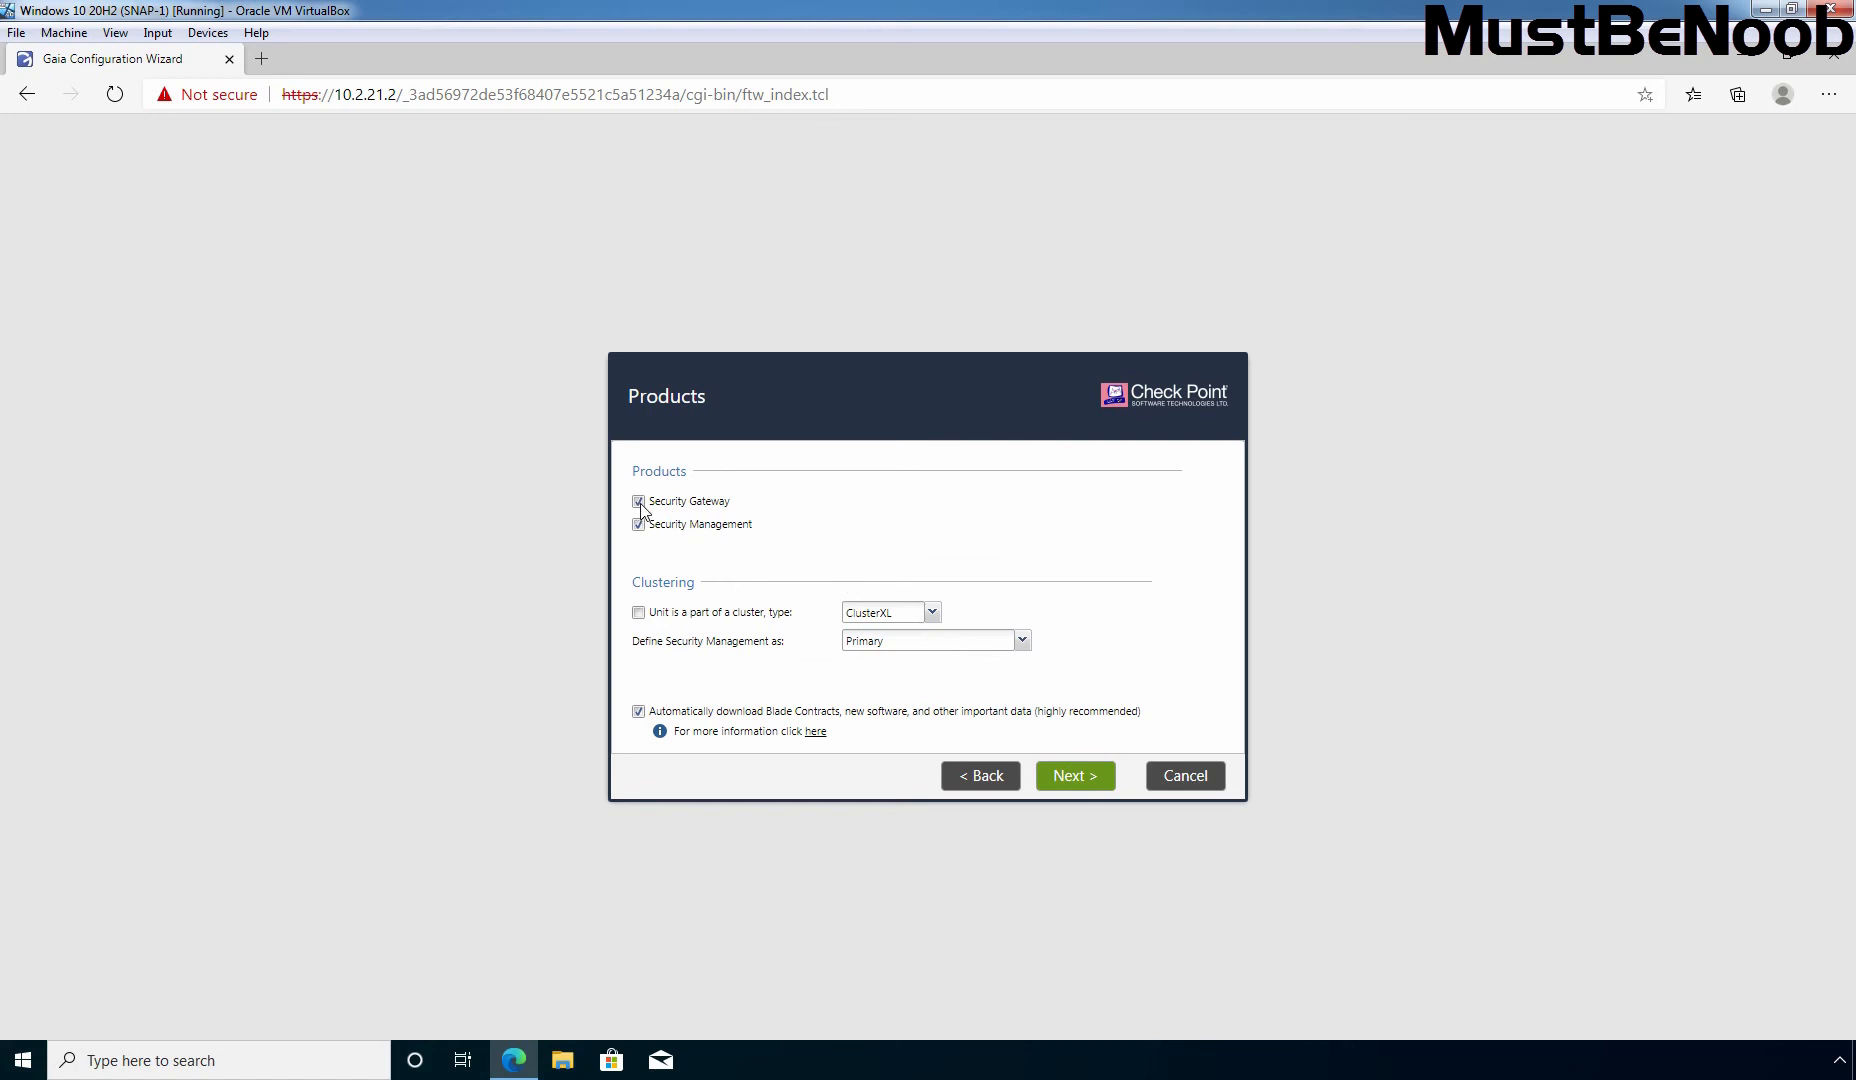
Step: Deselect Security Gateway so only Security Management is installed as Primary
{"action": "left_click", "coordinate": [639, 503]}
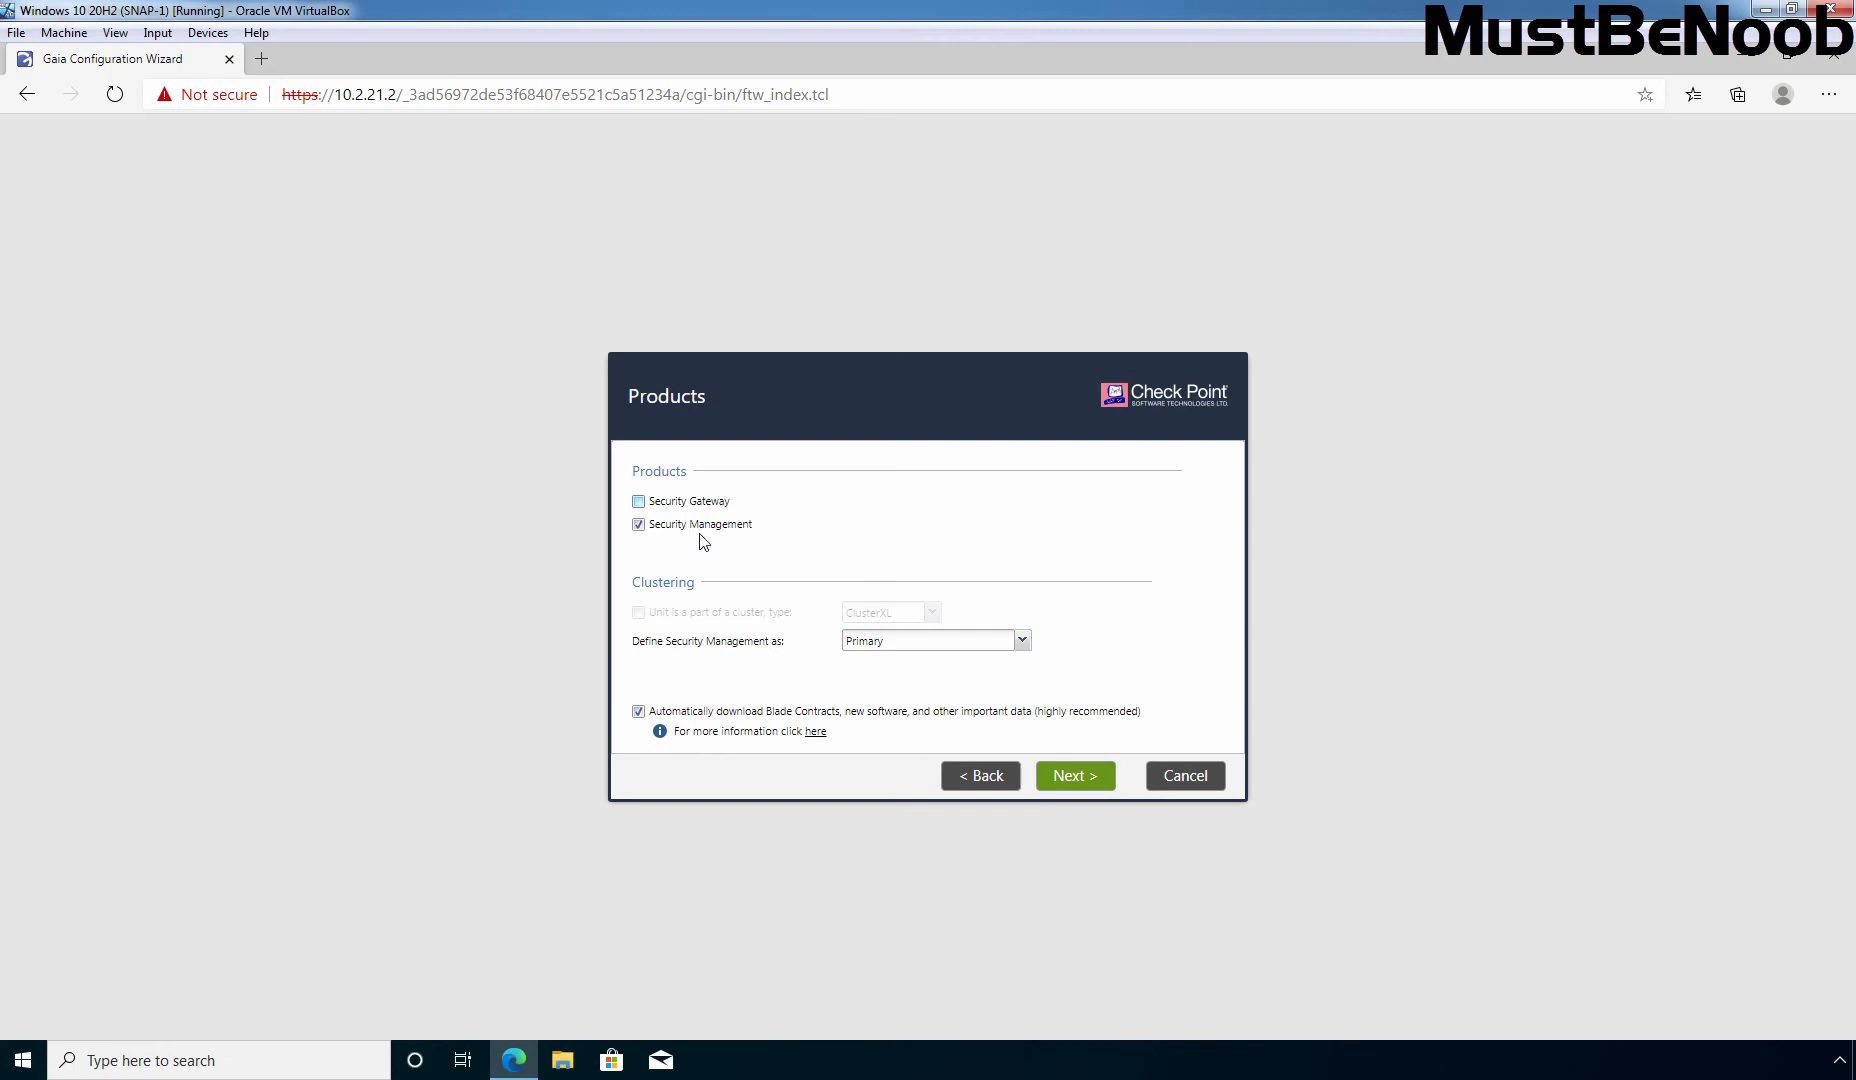
{"action": "left_click", "coordinate": [1078, 781]}
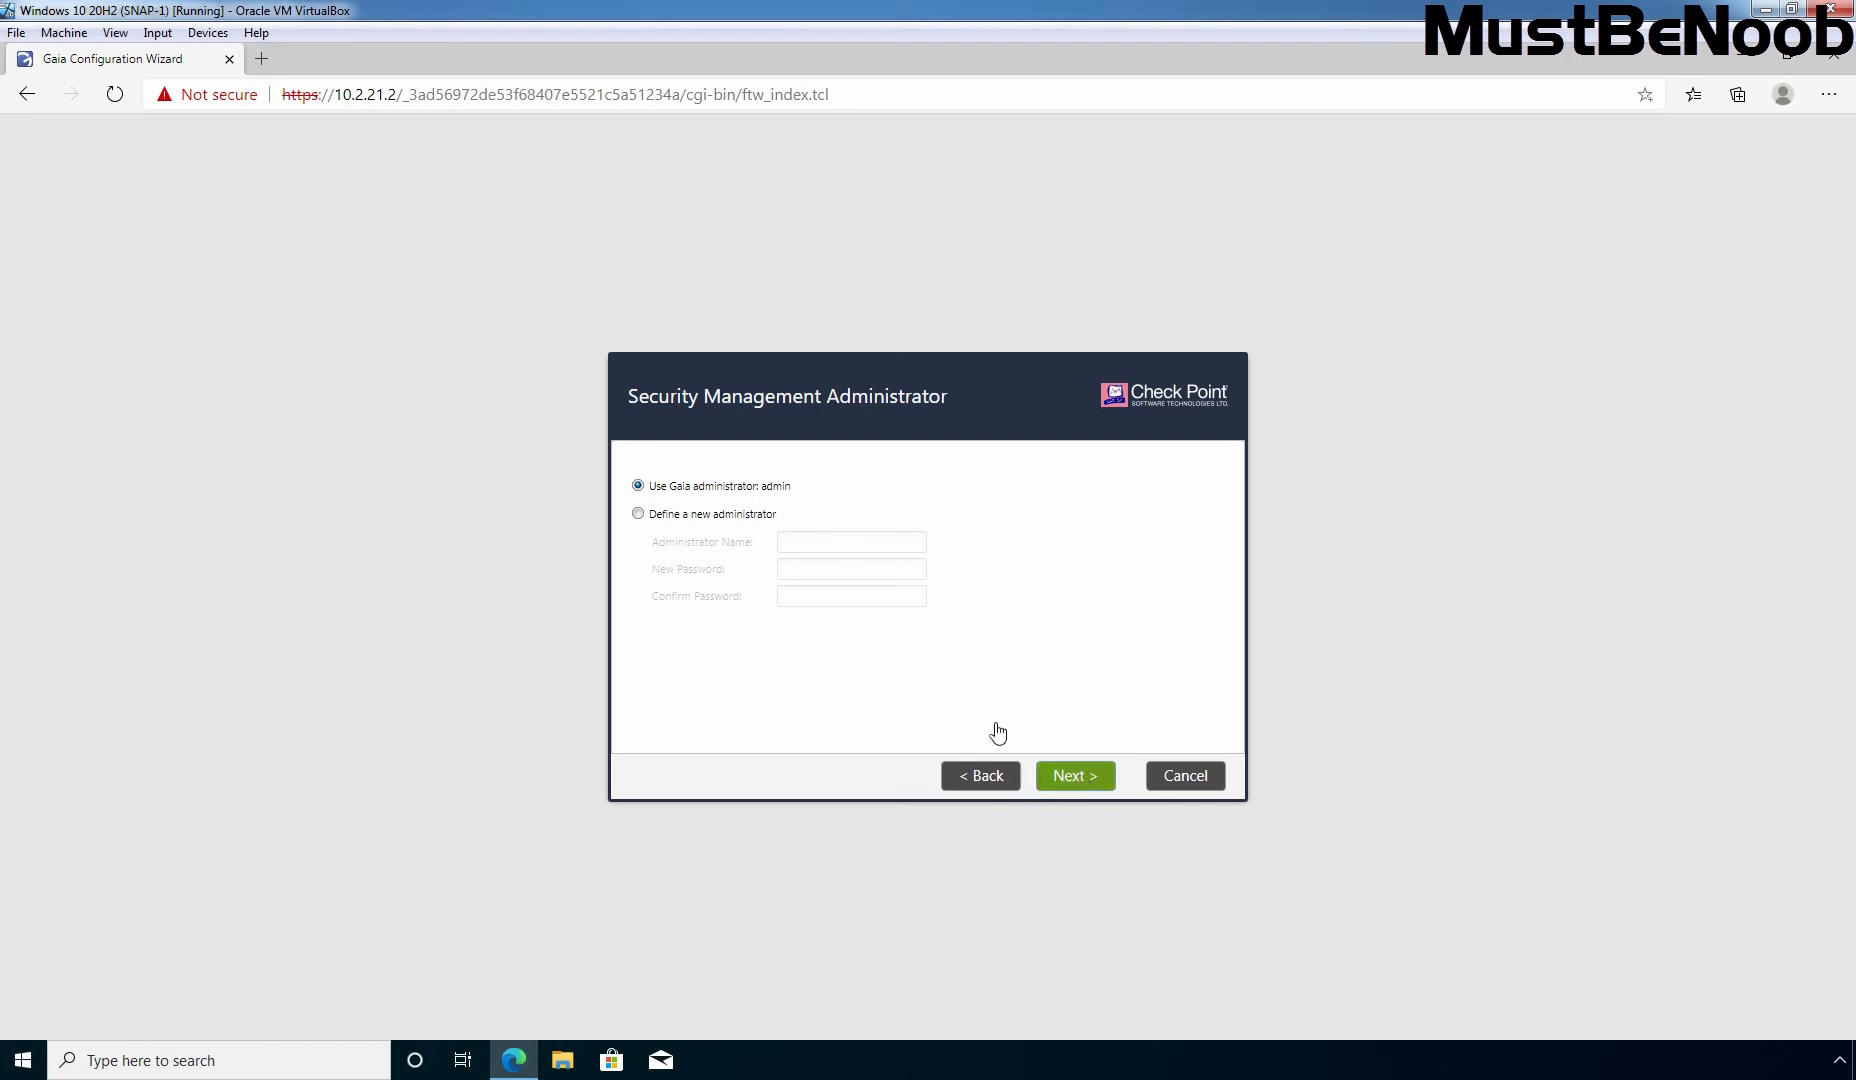
Step: Define a new administrator named mgmtadmin and enter and confirm its password
{"action": "left_click", "coordinate": [689, 522]}
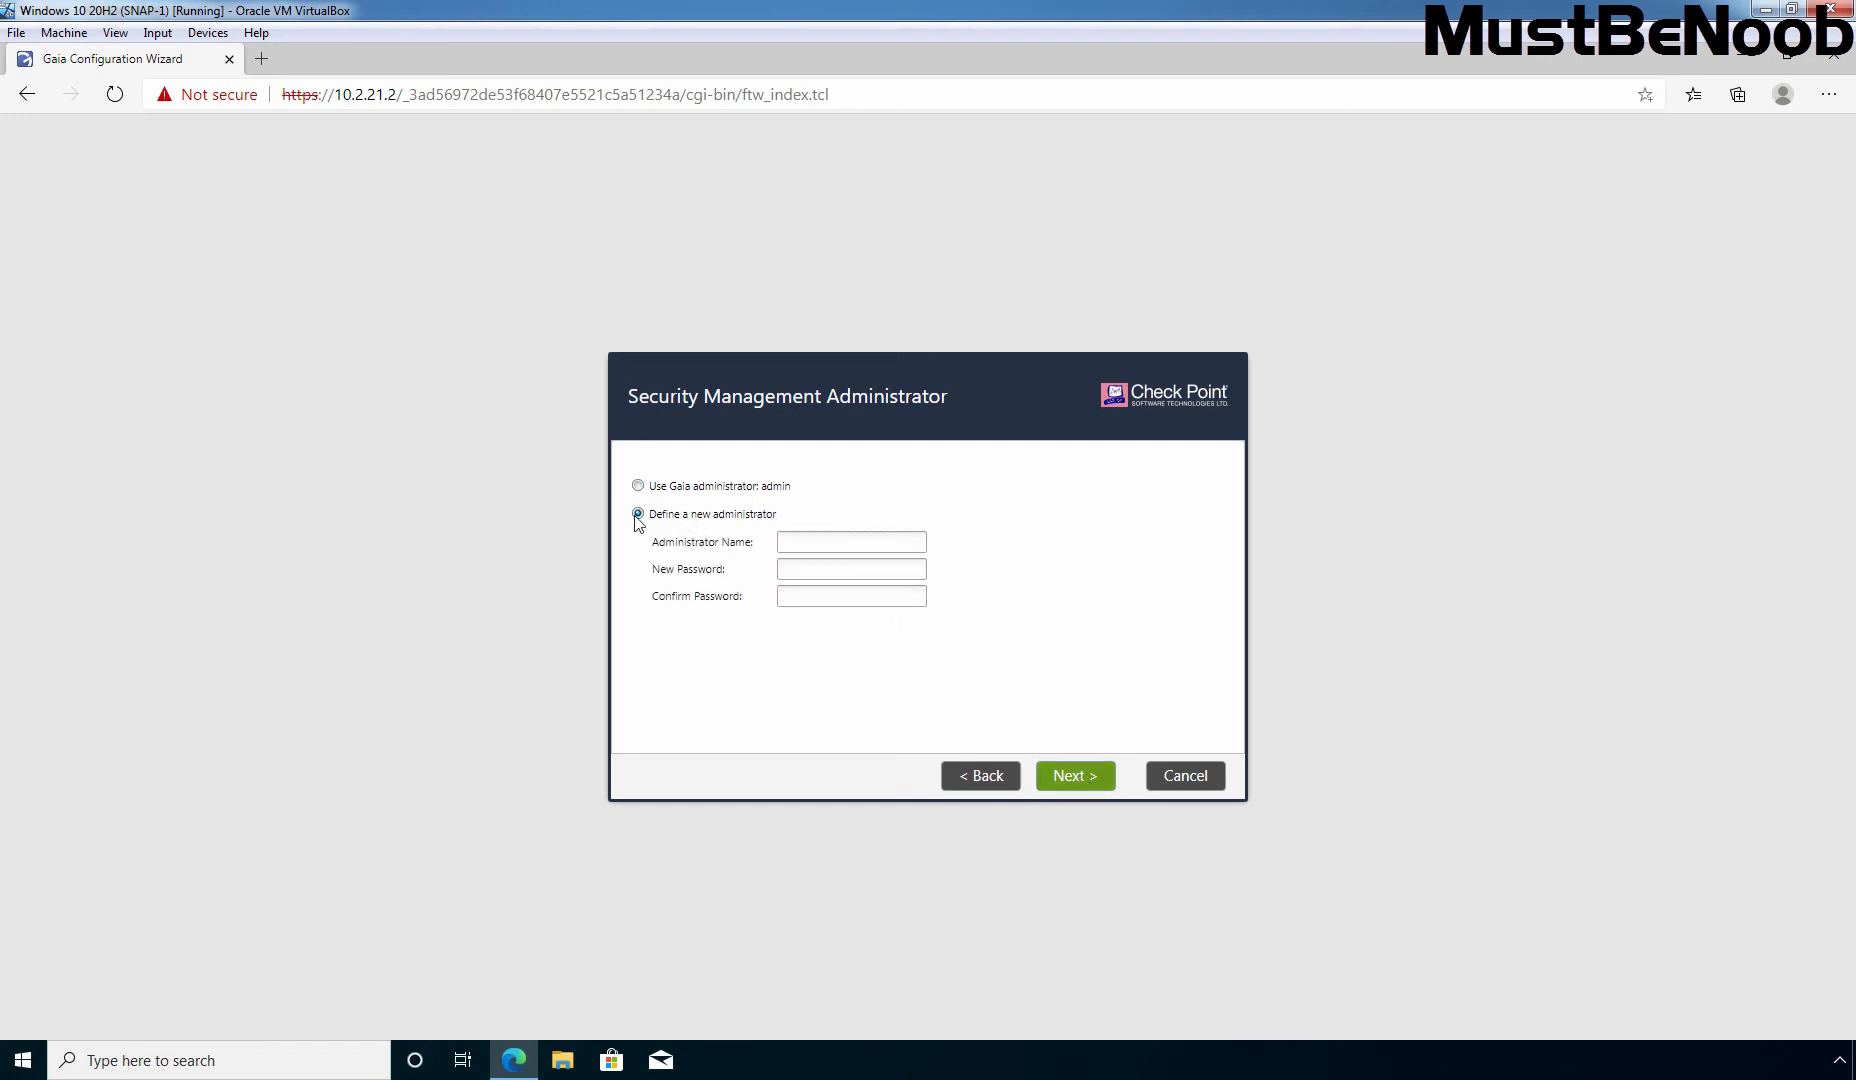
{"action": "left_click", "coordinate": [809, 542]}
{"action": "type", "text": "mgmtadmin"}
{"action": "key", "text": "Tab"}
{"action": "type", "text": "•••••••••"}
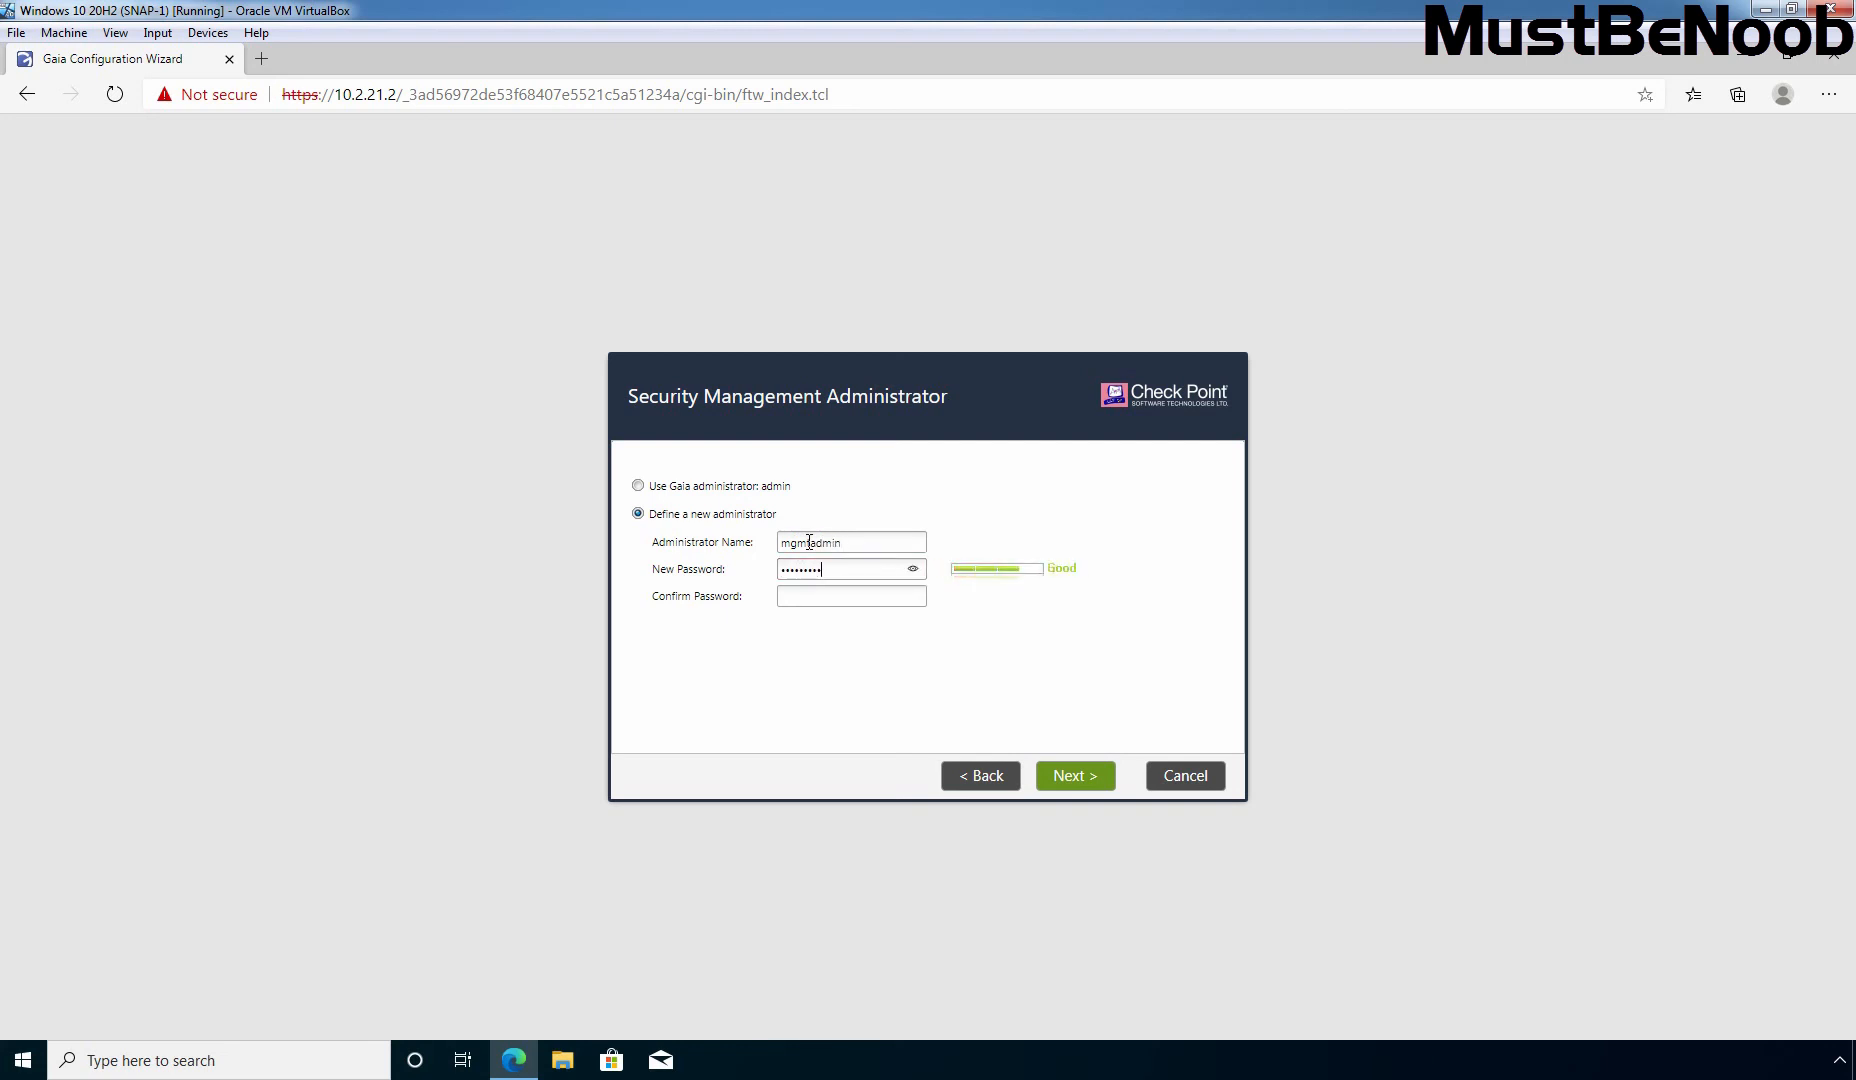
{"action": "type", "text": "•••••••••"}
{"action": "left_click", "coordinate": [1073, 780]}
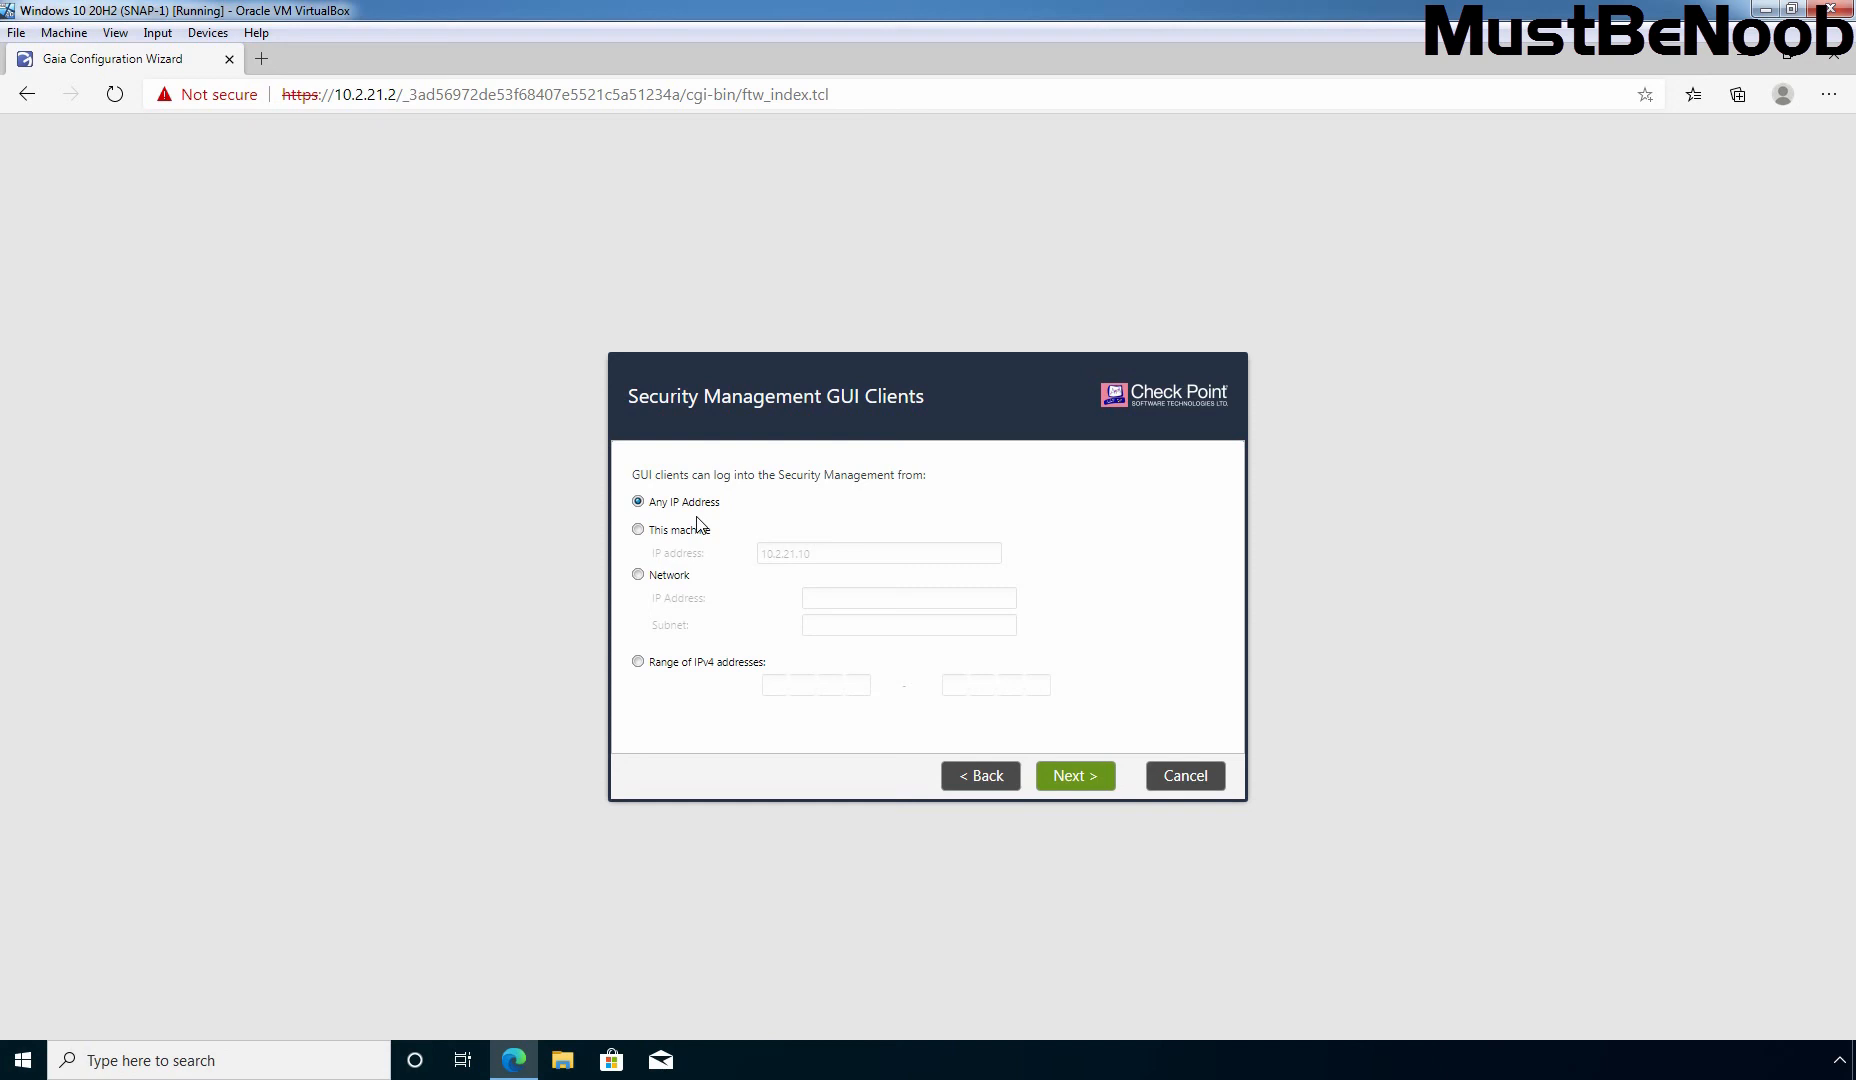
Step: Allow GUI clients from any IP address, then finish the wizard and confirm starting configuration
{"action": "left_click", "coordinate": [1076, 779]}
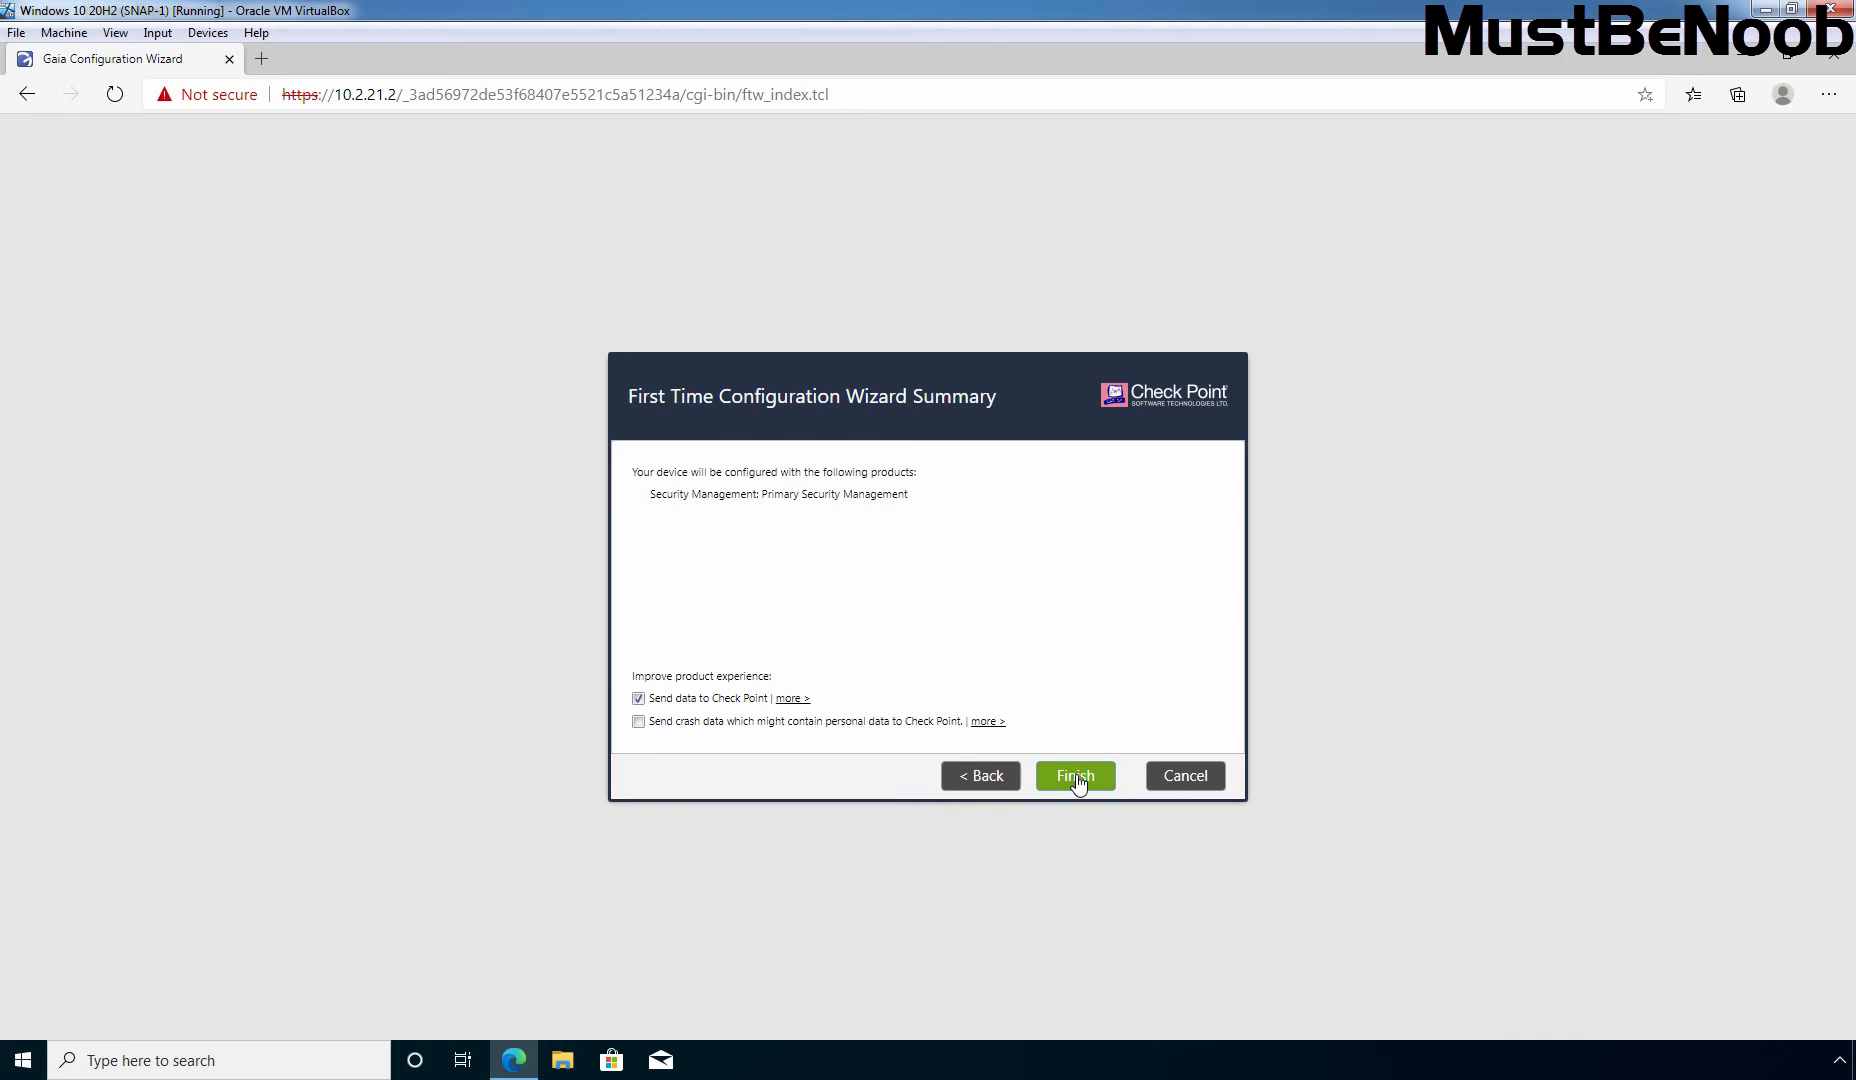
{"action": "left_click", "coordinate": [1076, 780]}
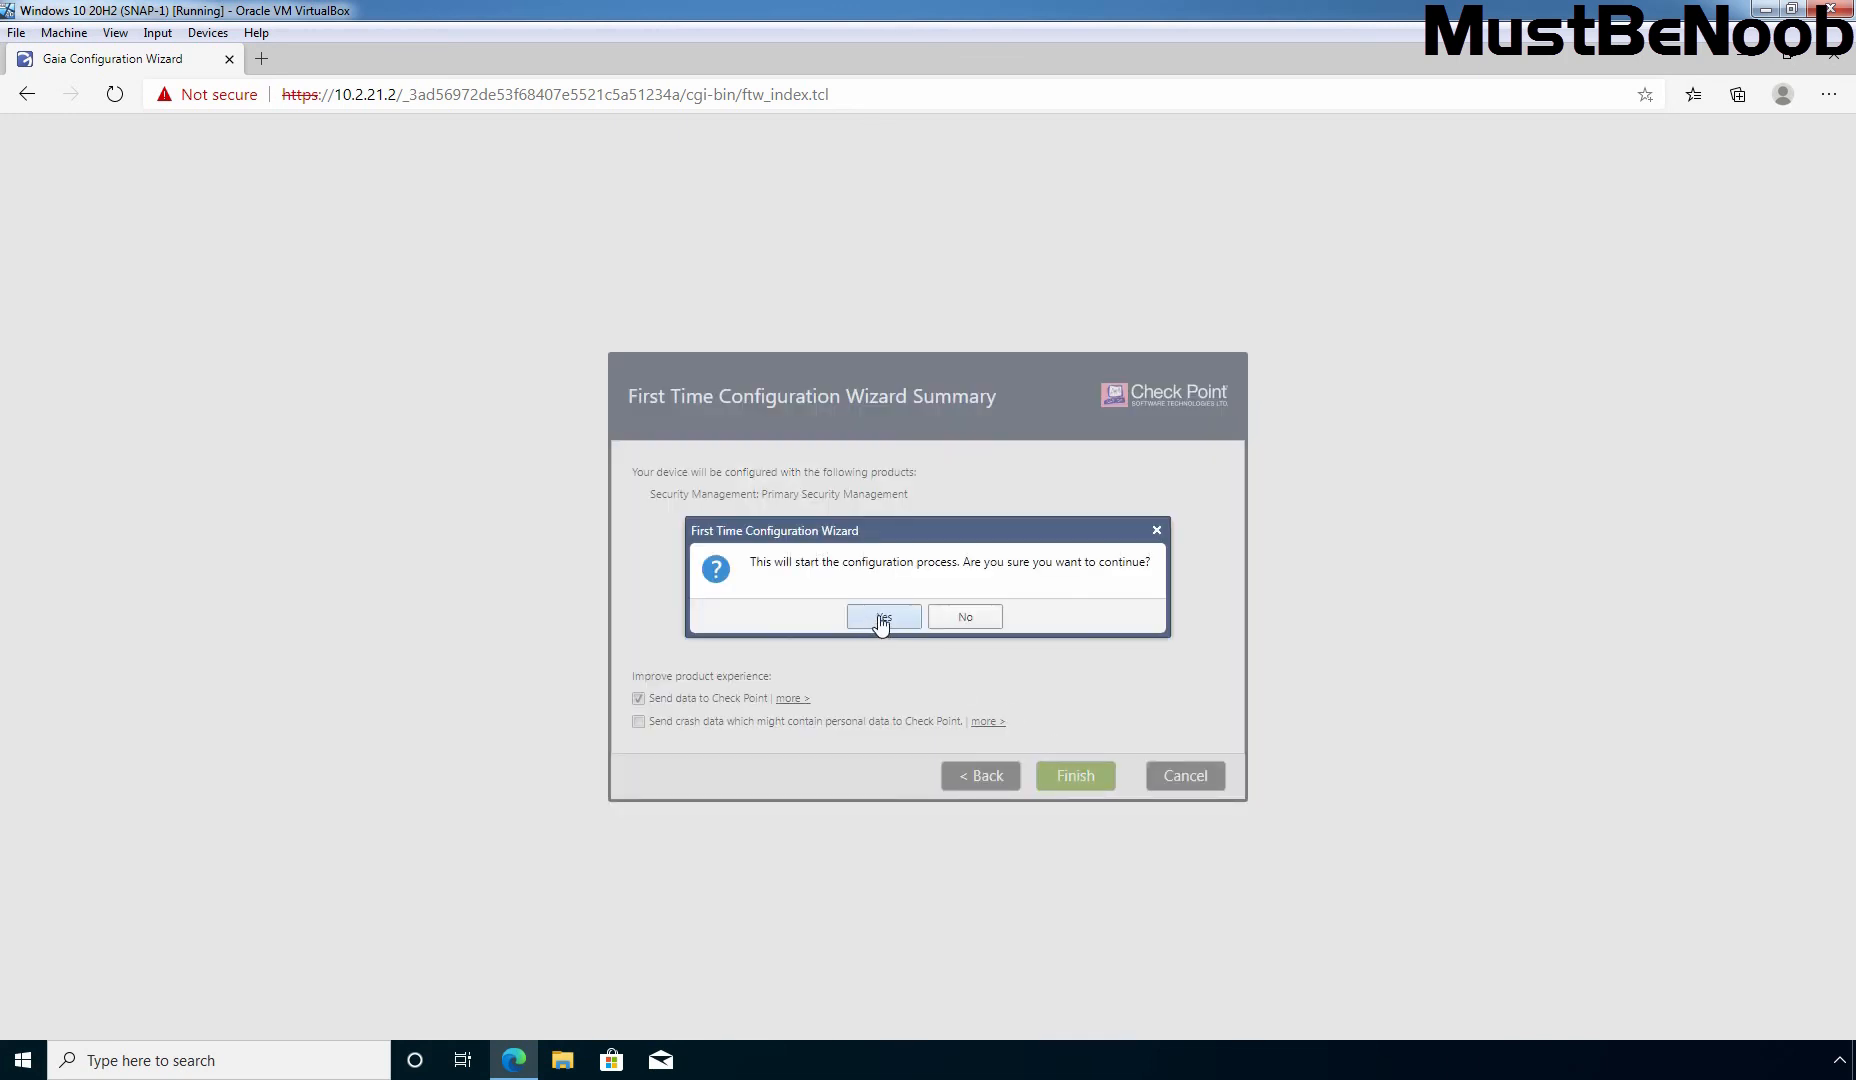
{"action": "left_click", "coordinate": [881, 622]}
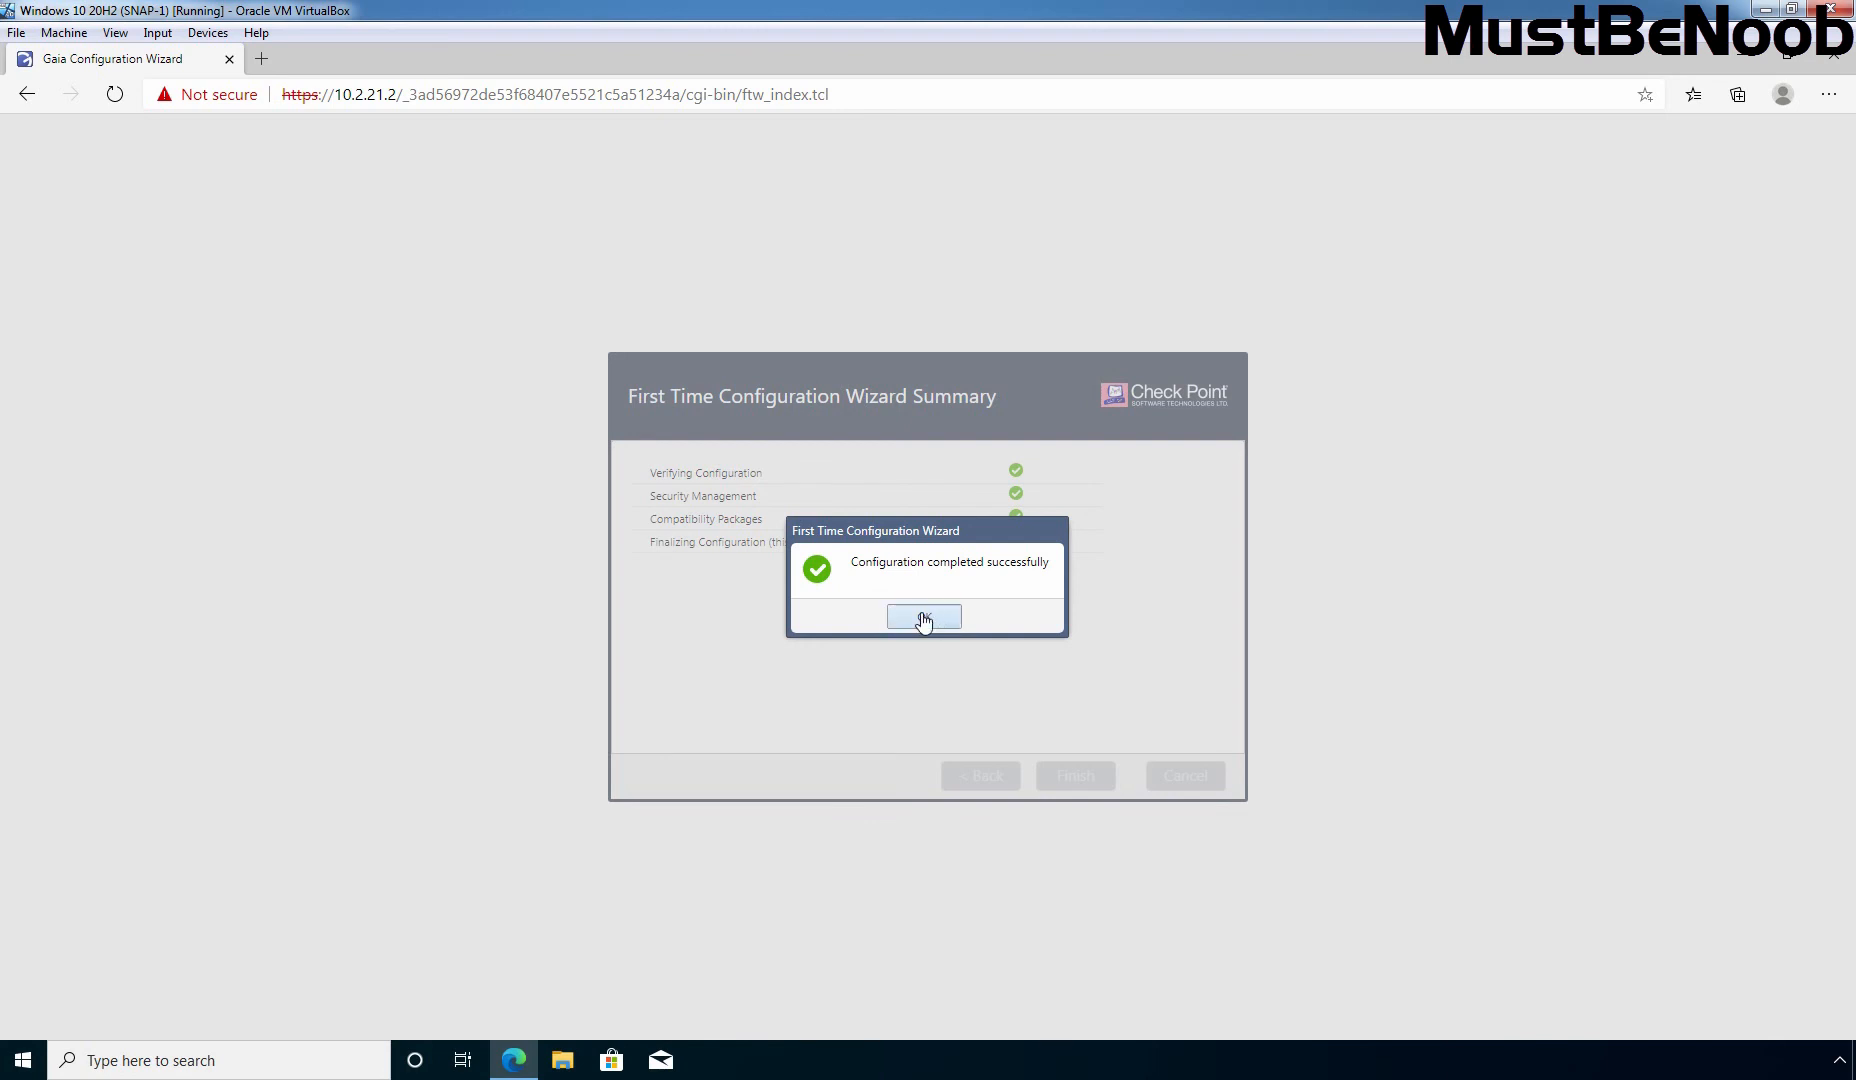
Step: Dismiss the 'Configuration completed successfully' message with OK
{"action": "left_click", "coordinate": [923, 618]}
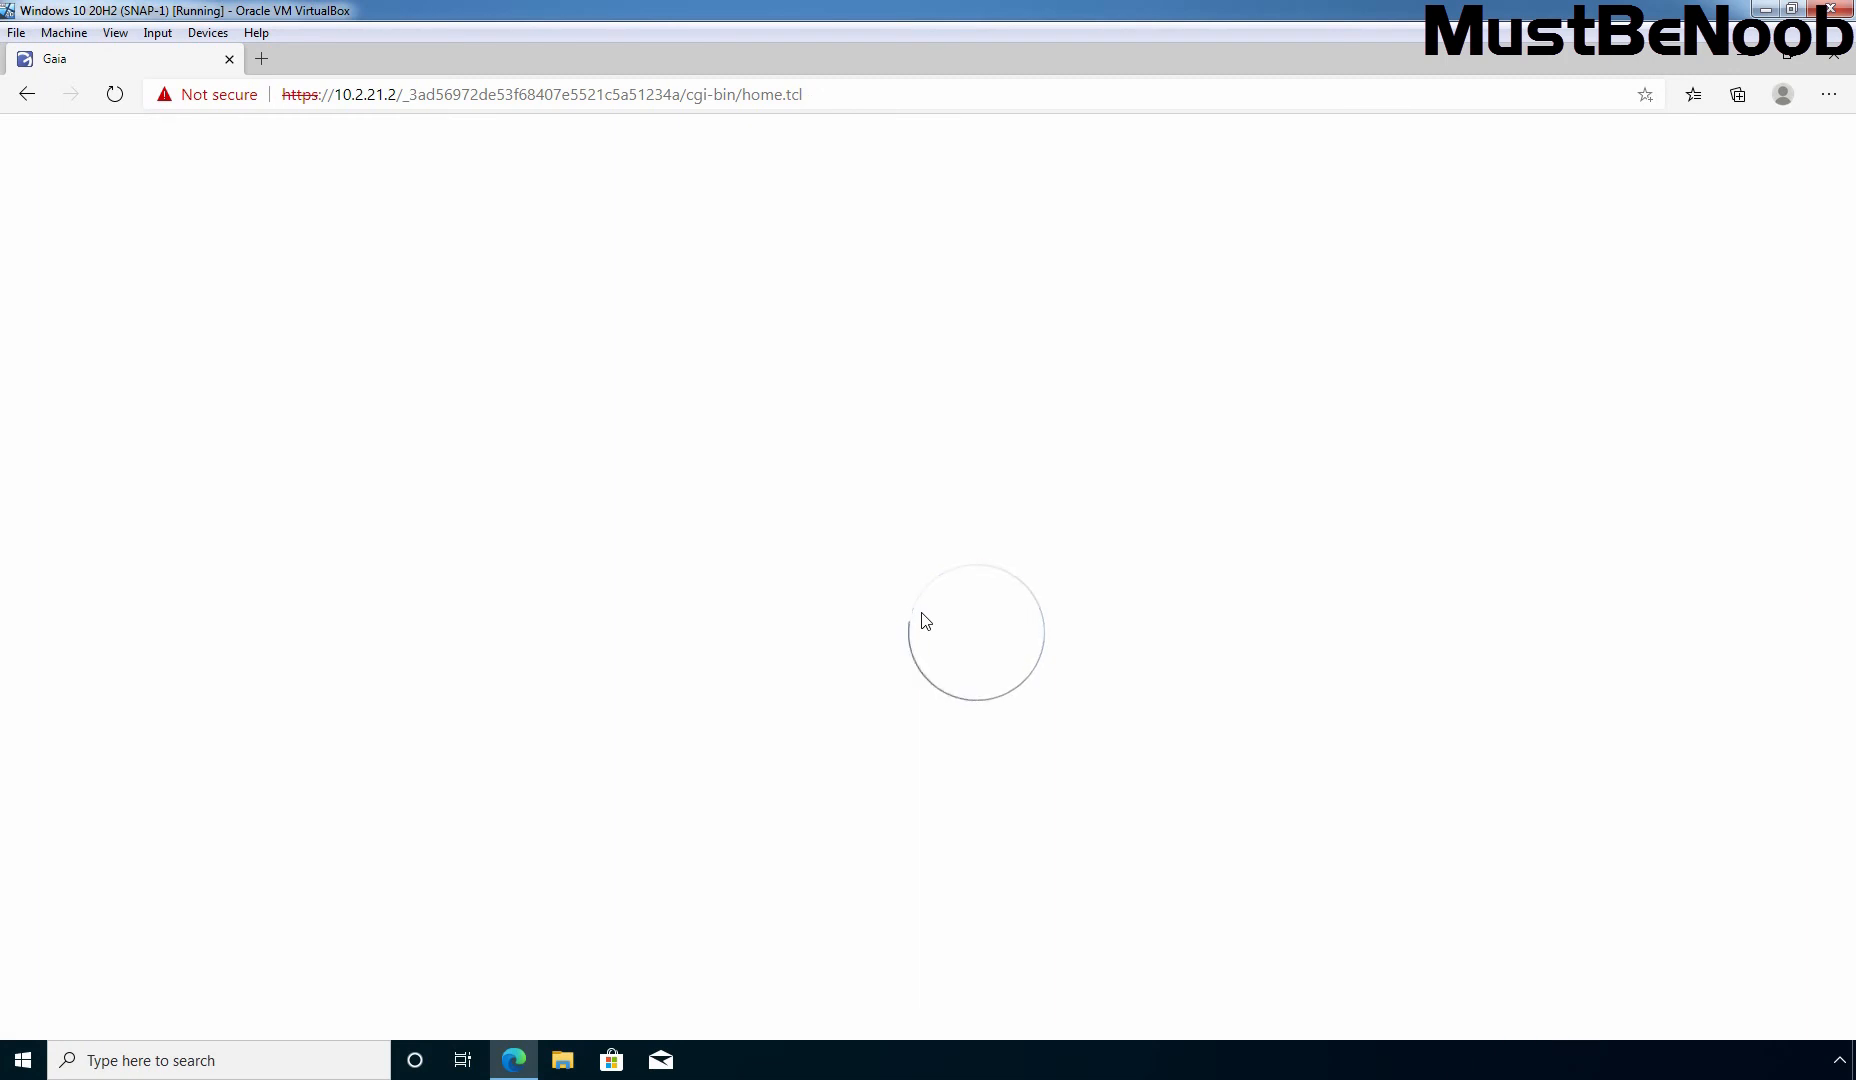